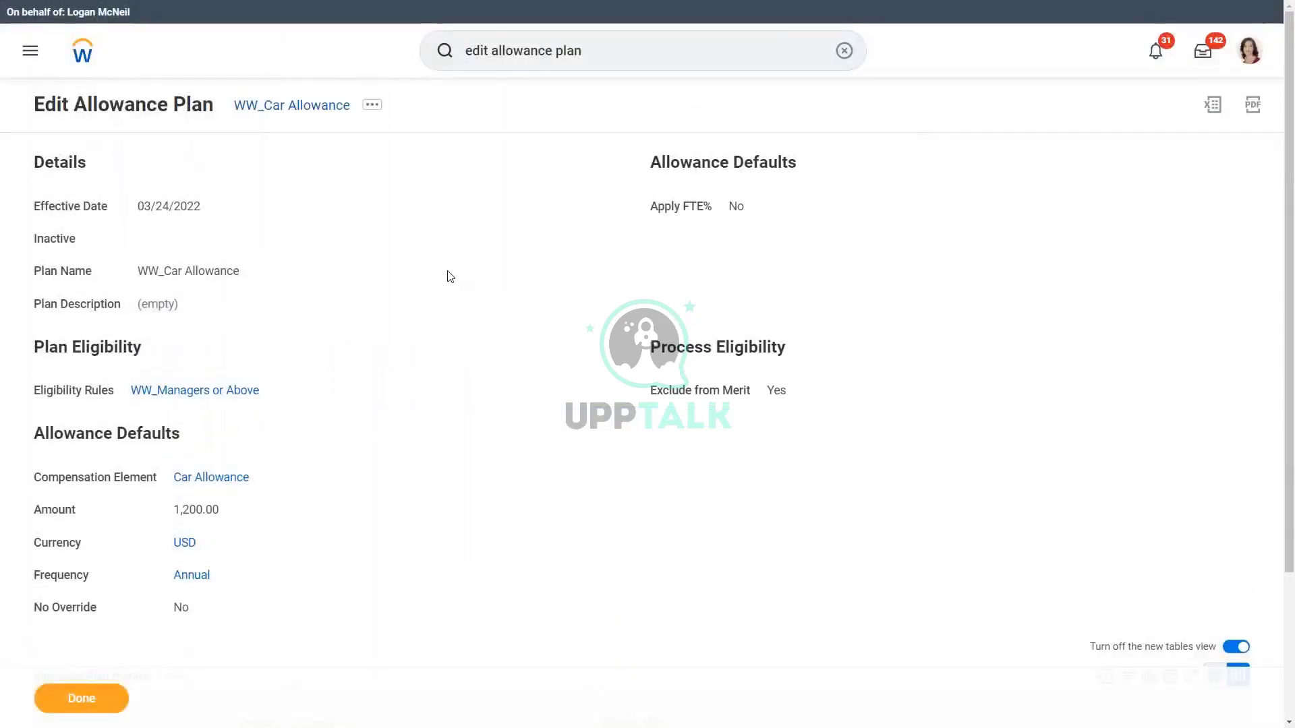
Search for "create salary plan" and open the Create Salary Plan task.
{"action": "left_click_drag", "start_coordinate": [599, 52], "coordinate": [431, 60]}
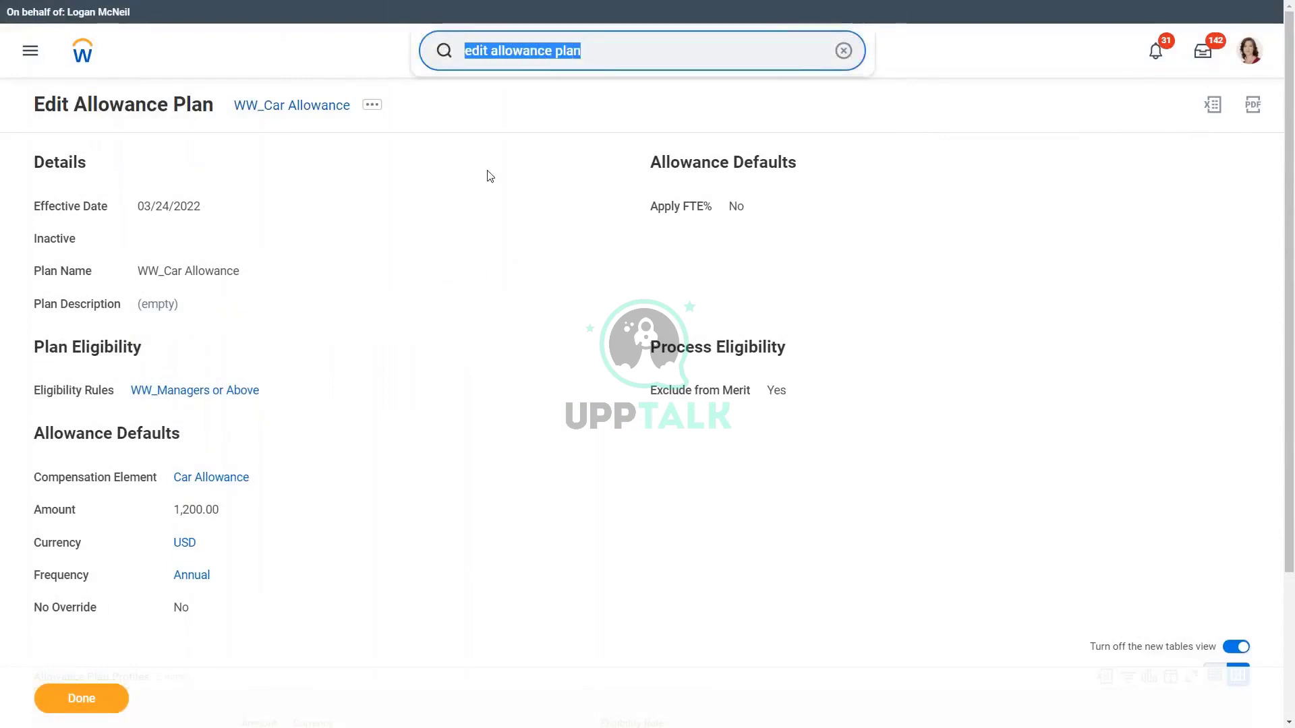
{"action": "type", "text": "create "}
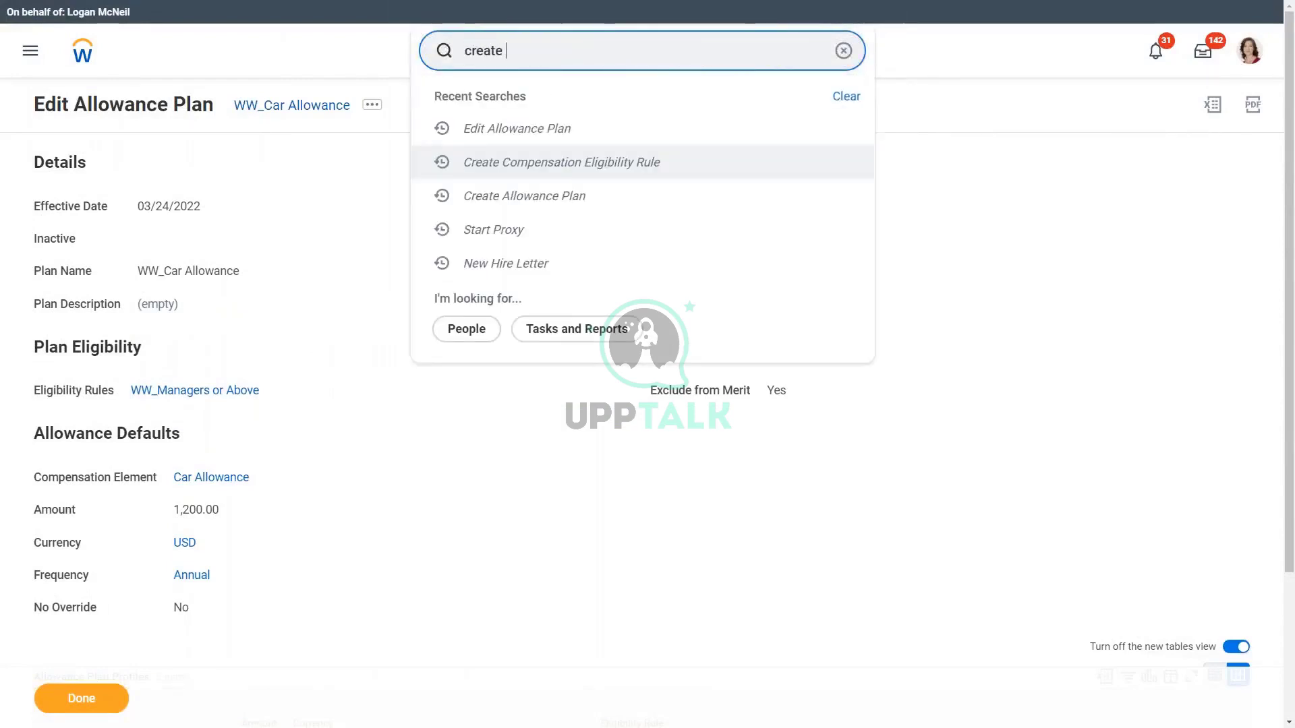
{"action": "type", "text": "salay"}
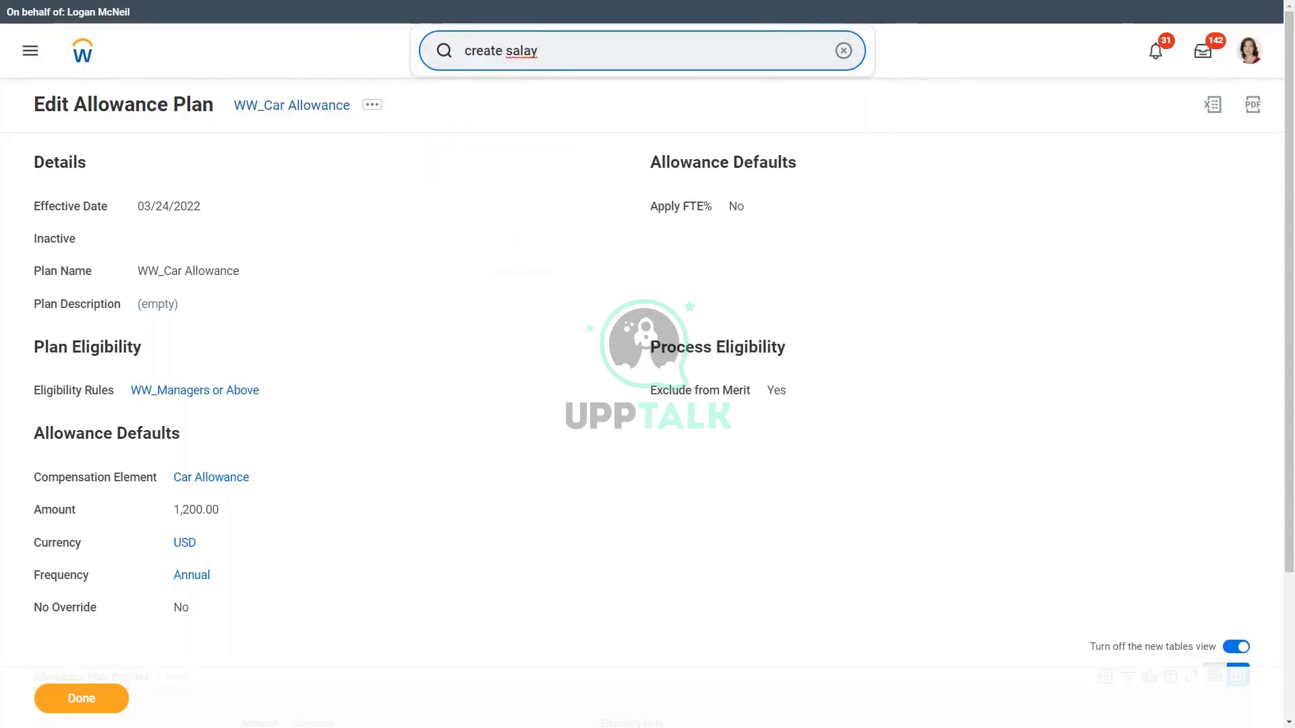
{"action": "key", "text": "BackSpace"}
{"action": "type", "text": "ry plan"}
{"action": "left_click", "coordinate": [519, 124]}
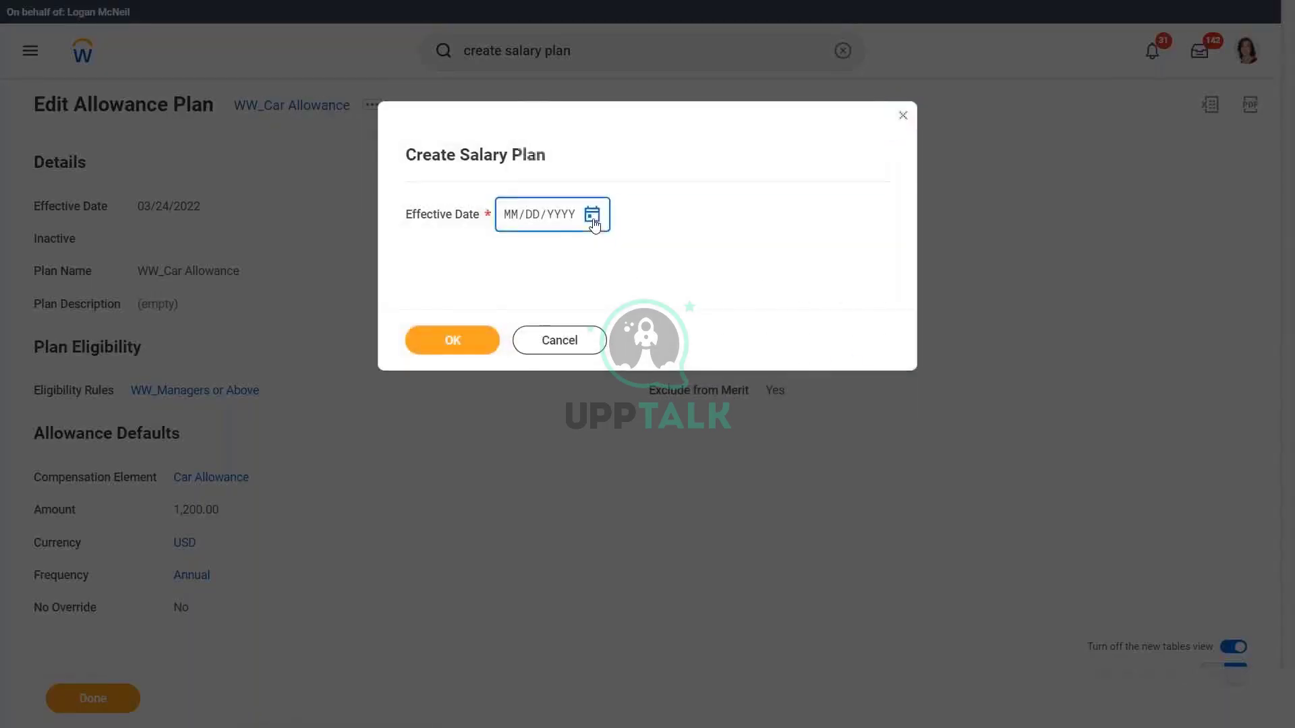
Set the salary plan's effective date to 03/24/2022 and continue to its details.
{"action": "left_click", "coordinate": [592, 222]}
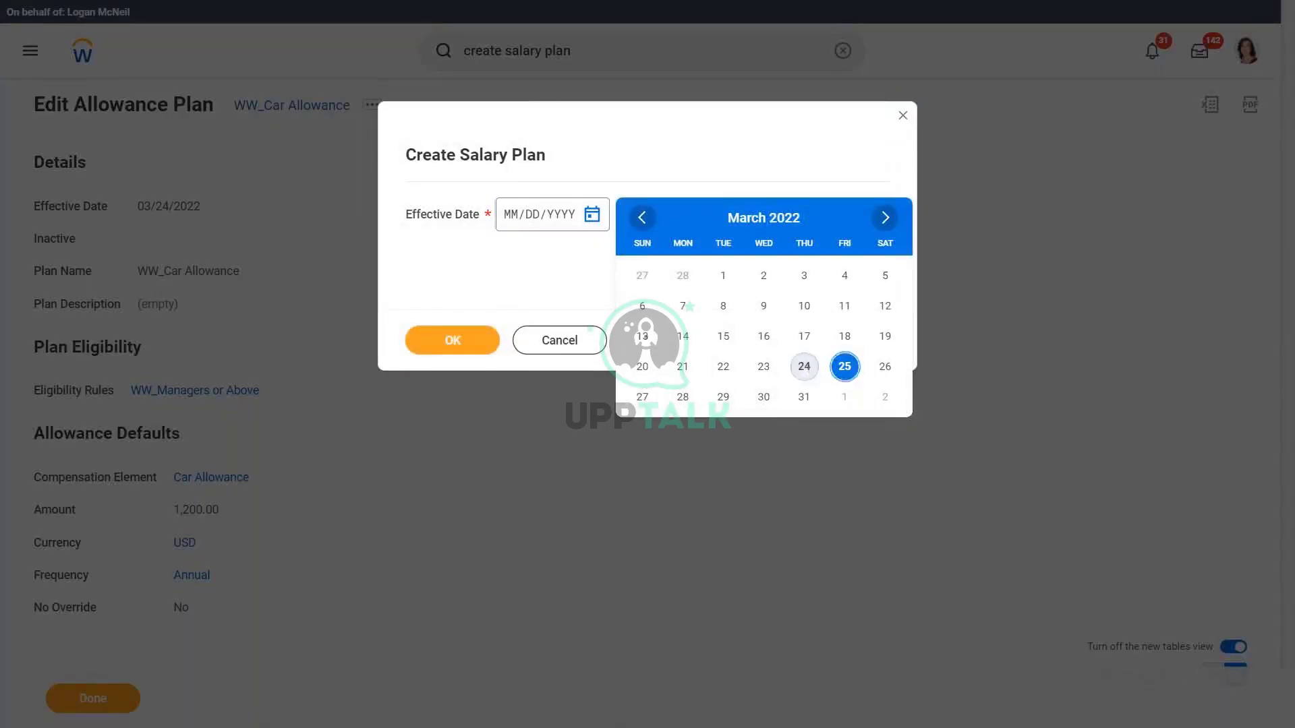
{"action": "left_click", "coordinate": [804, 366]}
{"action": "left_click", "coordinate": [460, 343]}
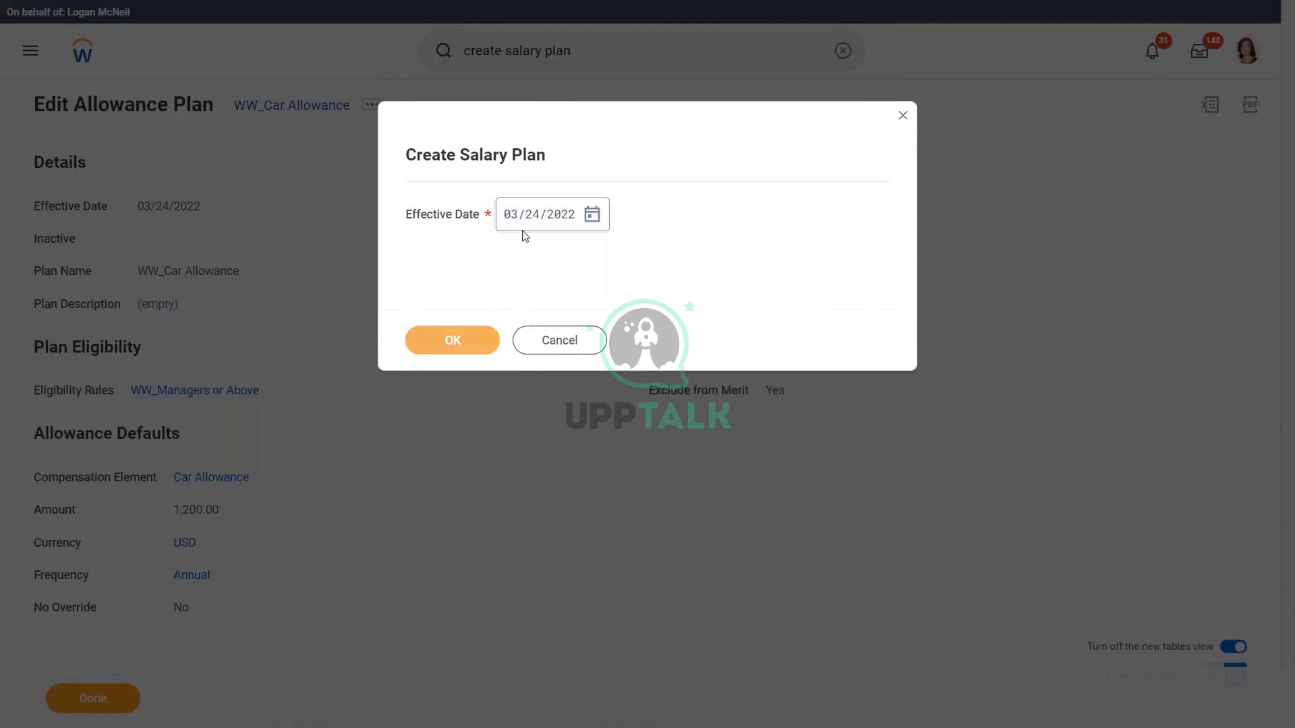
Name the salary plan WW_Salary Plan.
{"action": "type", "text": "W"}
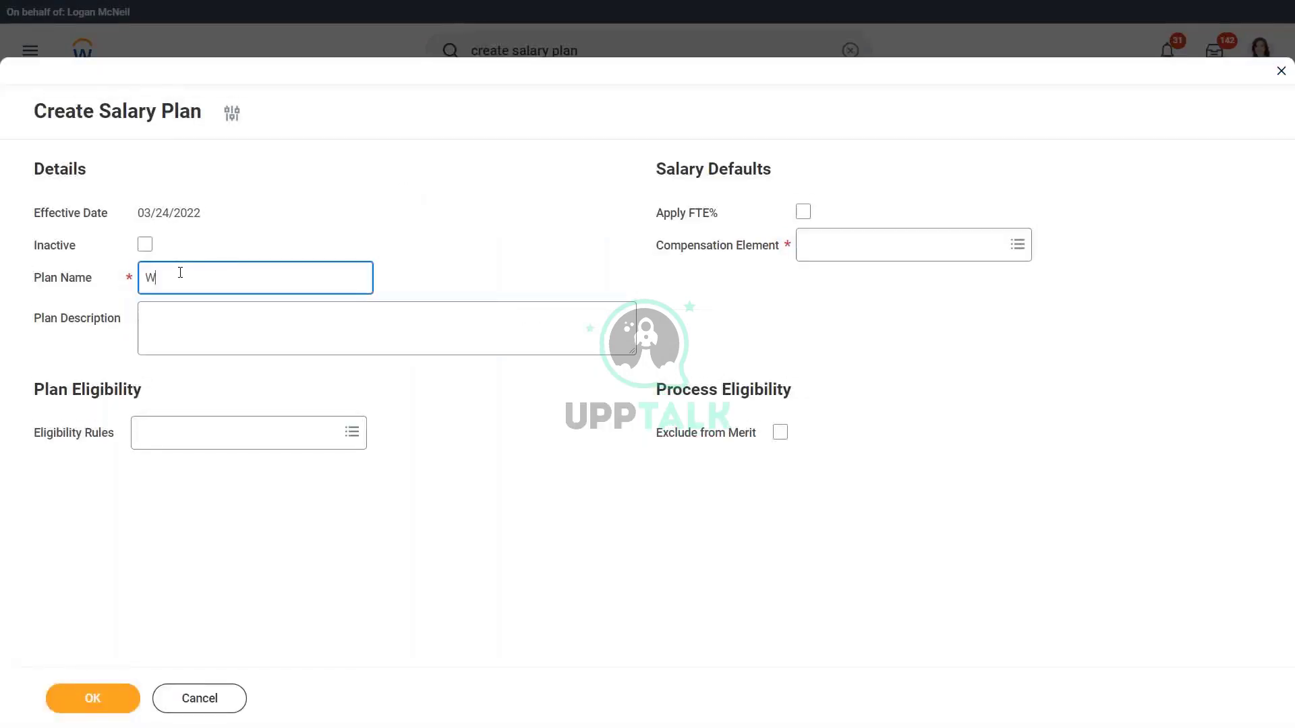
{"action": "type", "text": "W_Salary Plan"}
{"action": "key", "text": "Tab"}
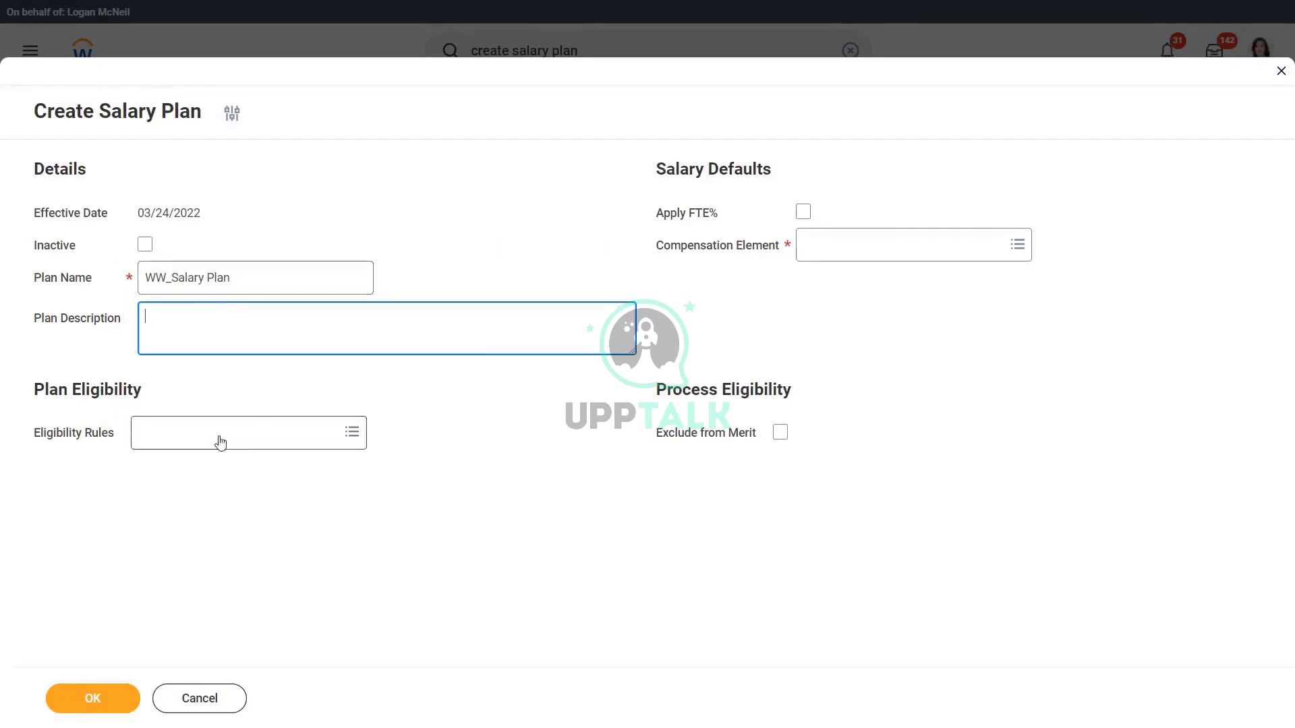
Search the eligibility rules for "all employees" and assign the All Employees rule to the salary plan.
{"action": "left_click", "coordinate": [220, 442]}
{"action": "type", "text": "all employe"}
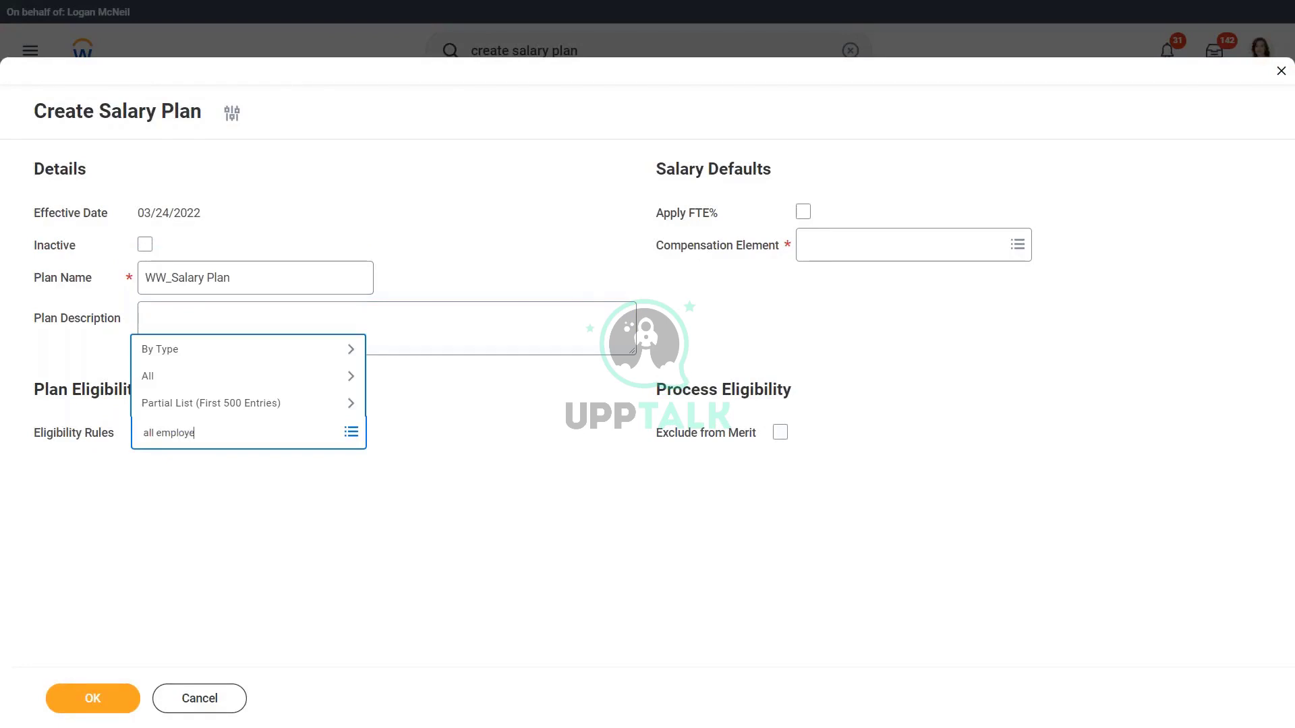
{"action": "type", "text": "s"}
{"action": "key", "text": "Return"}
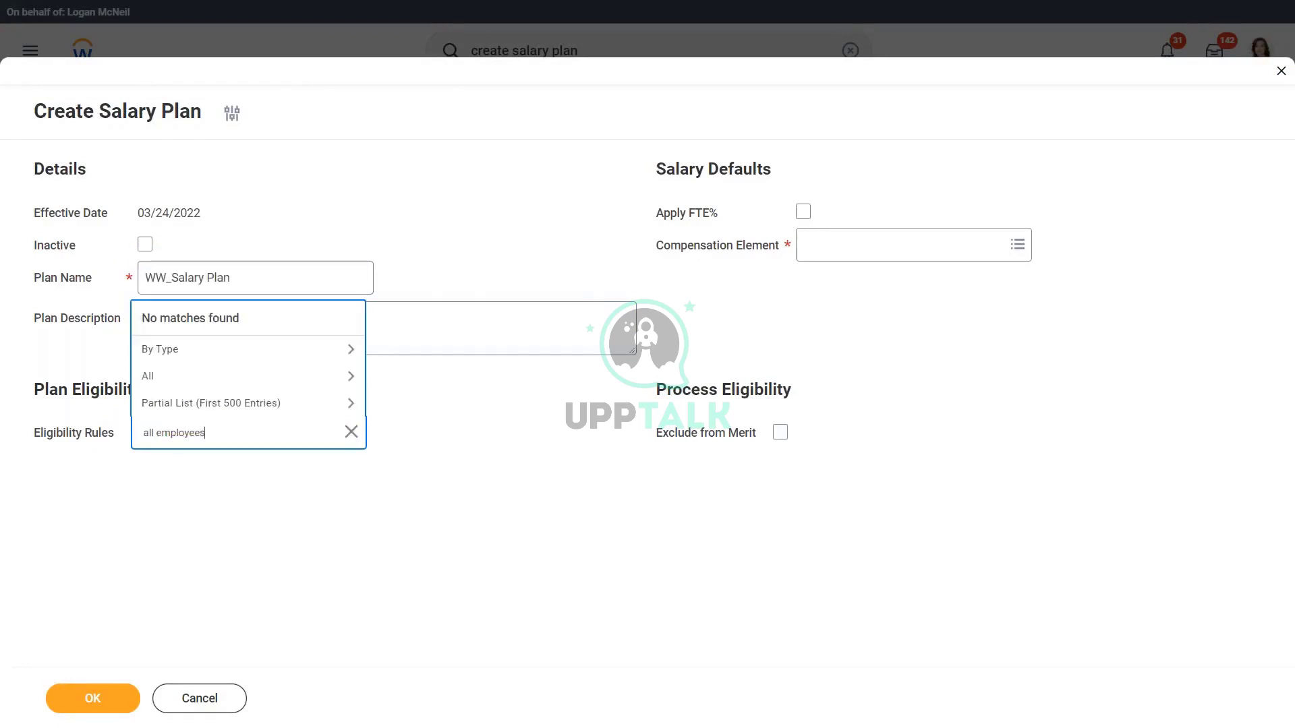
{"action": "key", "text": "Return"}
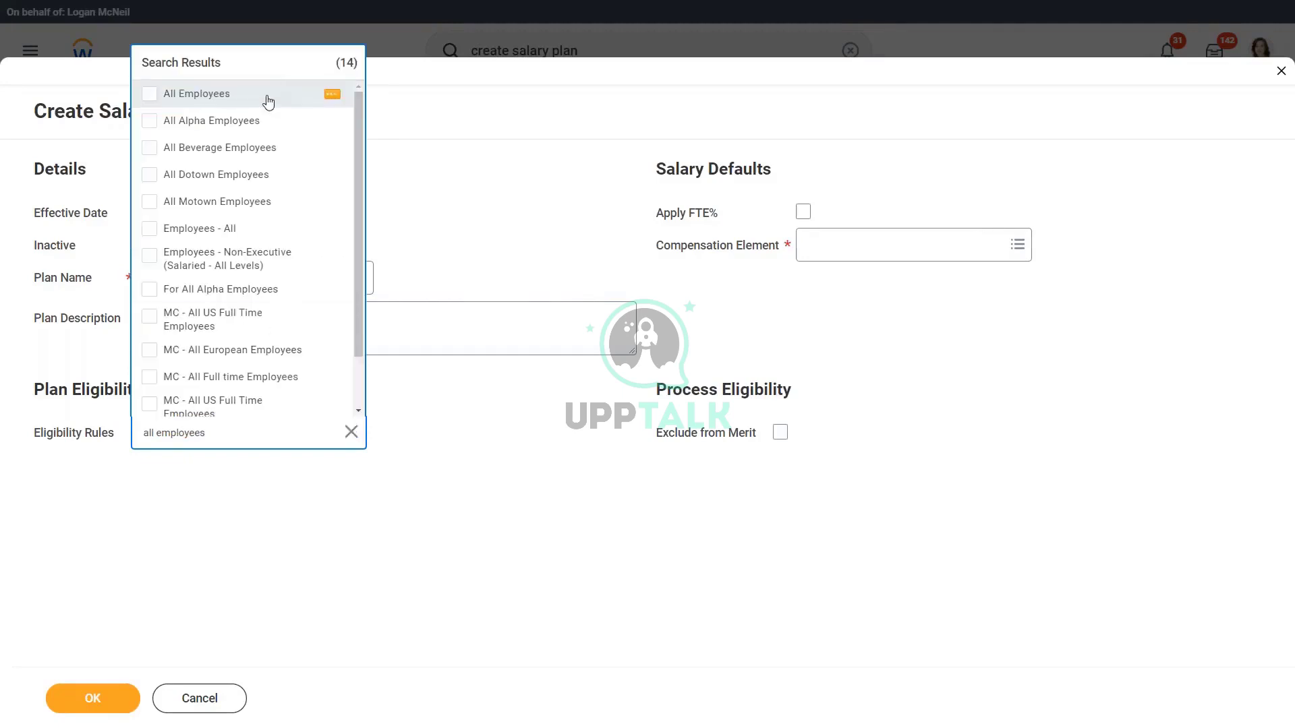
{"action": "left_click", "coordinate": [245, 101]}
{"action": "left_click", "coordinate": [298, 555]}
Examine the rule conditions of the All Employees eligibility rule and close its details.
{"action": "left_click", "coordinate": [254, 437]}
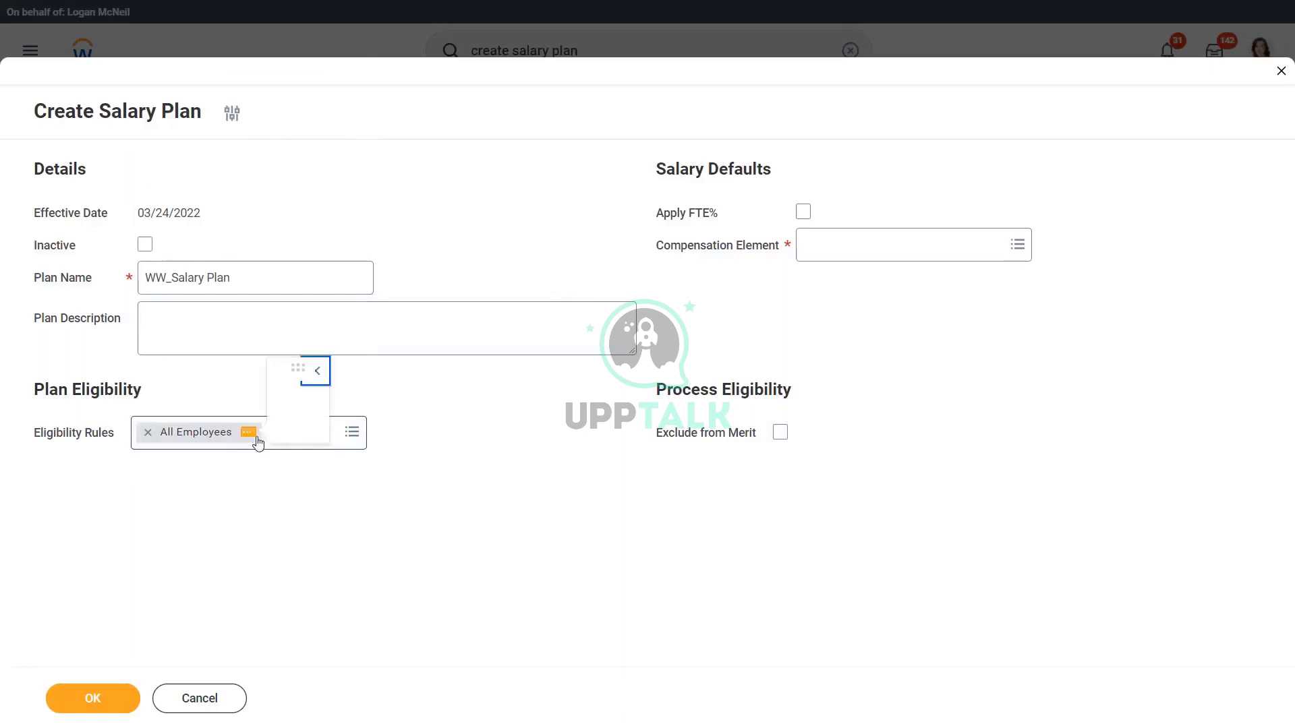
{"action": "scroll", "coordinate": [646, 348], "scroll_direction": "down", "scroll_amount": 2}
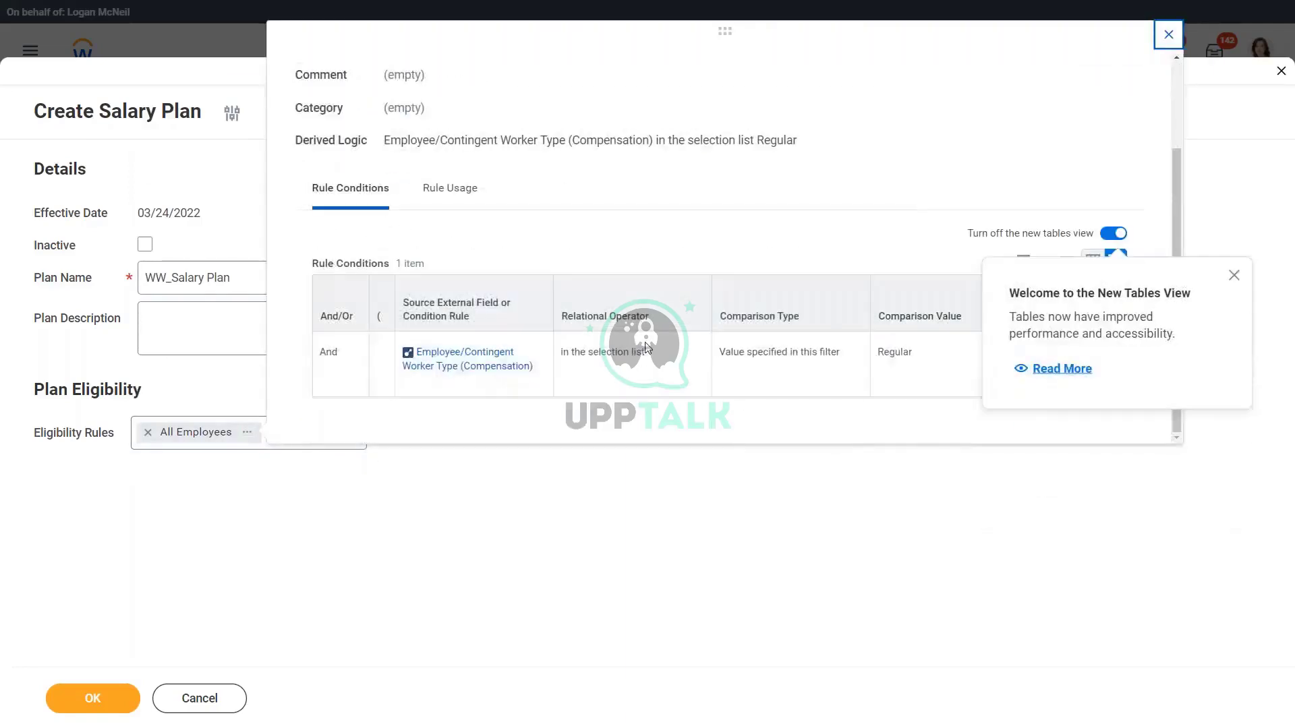
{"action": "left_click", "coordinate": [1234, 277]}
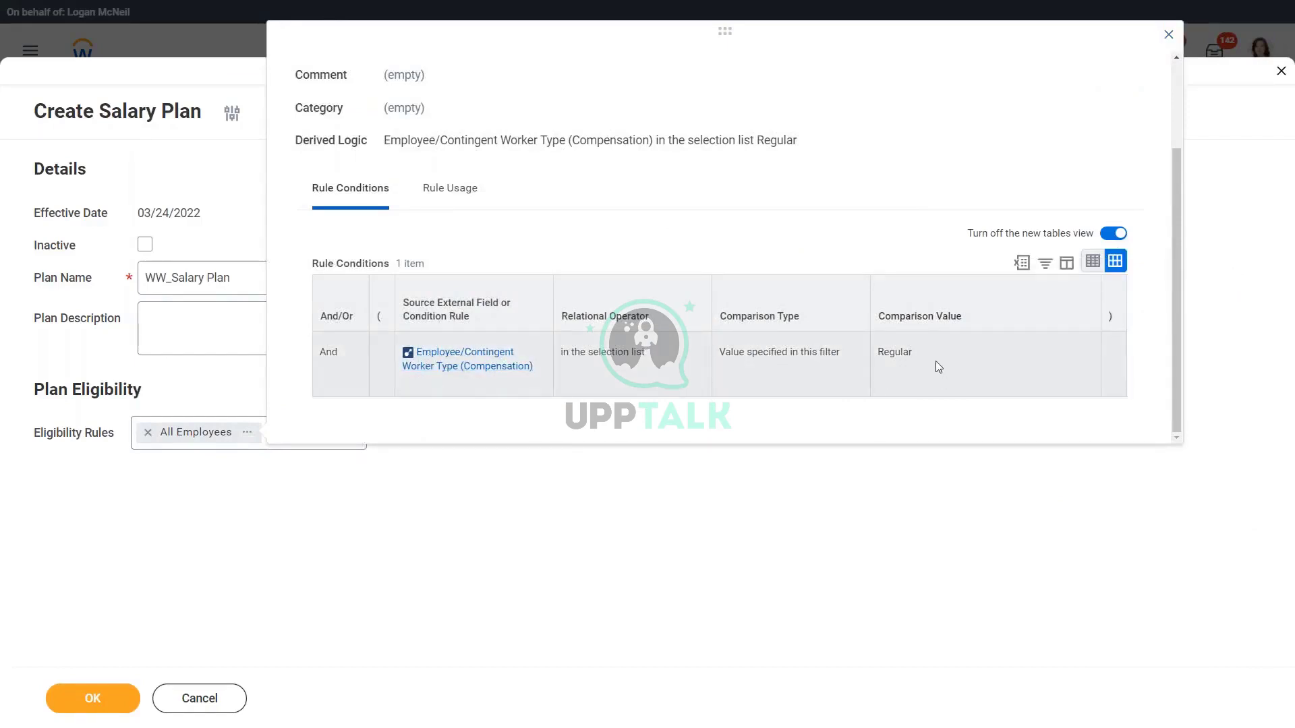
{"action": "double_click", "coordinate": [879, 352]}
{"action": "left_click", "coordinate": [564, 509]}
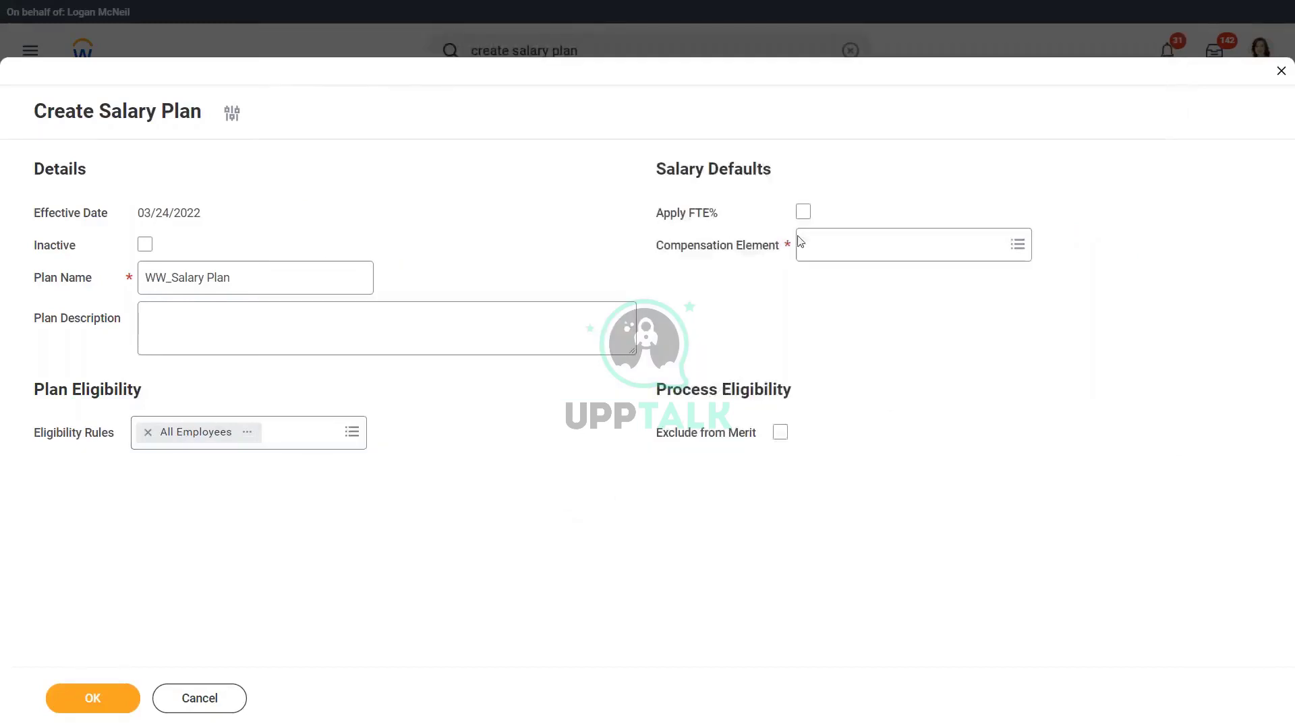
Enable Apply FTE%, choose Base Pay as the compensation element, and submit the salary plan.
{"action": "left_click", "coordinate": [803, 213]}
{"action": "left_click", "coordinate": [847, 248]}
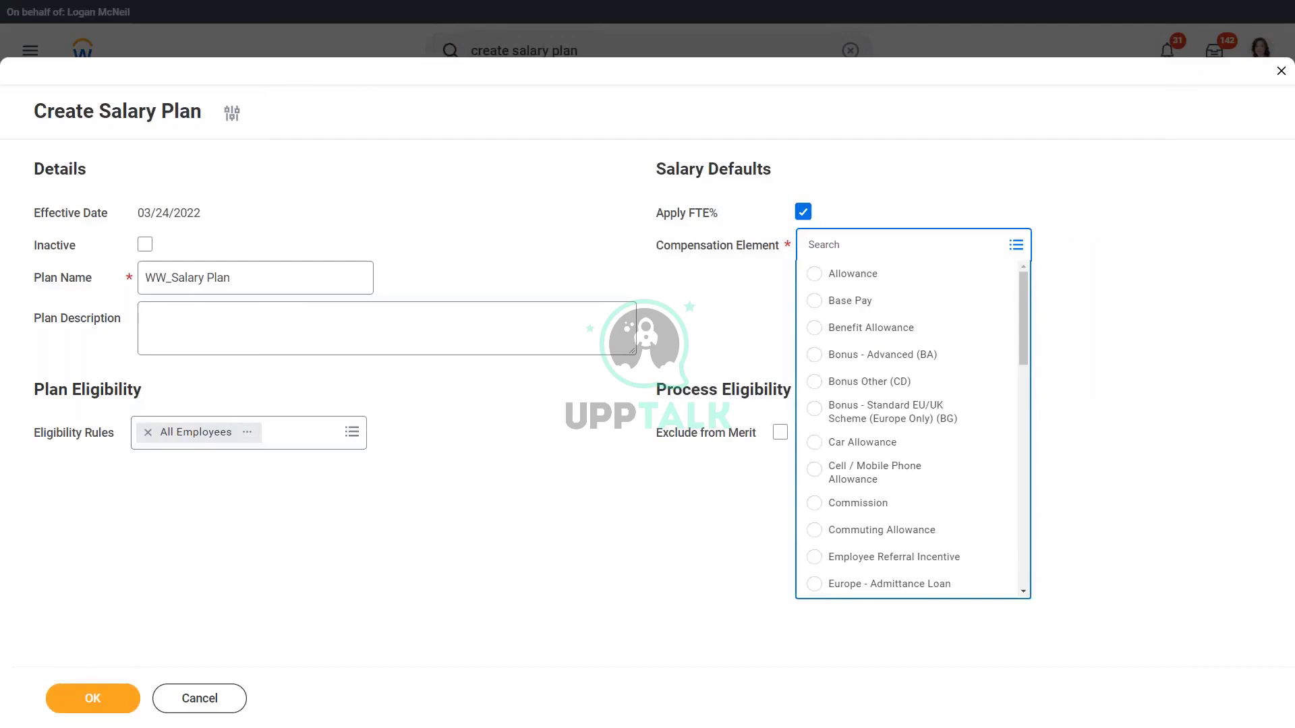
{"action": "left_click", "coordinate": [857, 307]}
{"action": "left_click", "coordinate": [88, 701]}
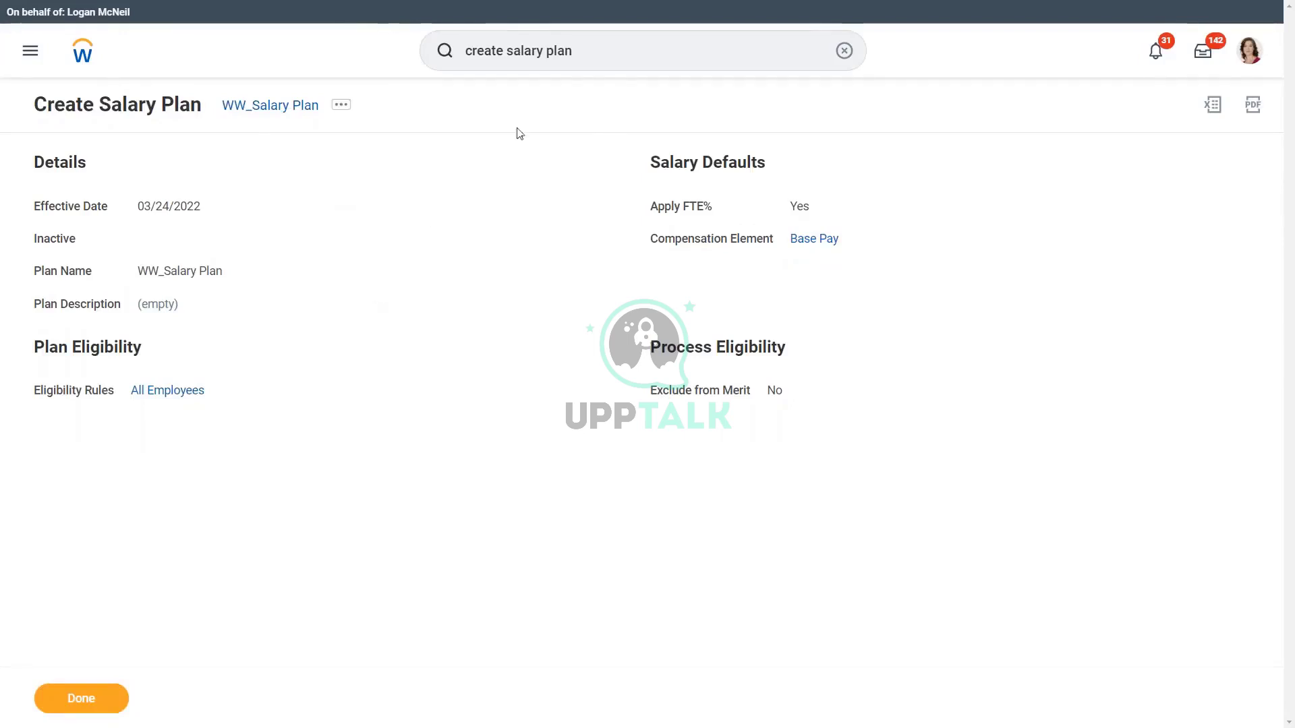
Search for "cre comp grade" and open the Create Compensation Grade task.
{"action": "left_click_drag", "start_coordinate": [572, 50], "coordinate": [449, 142]}
{"action": "type", "text": "cre "}
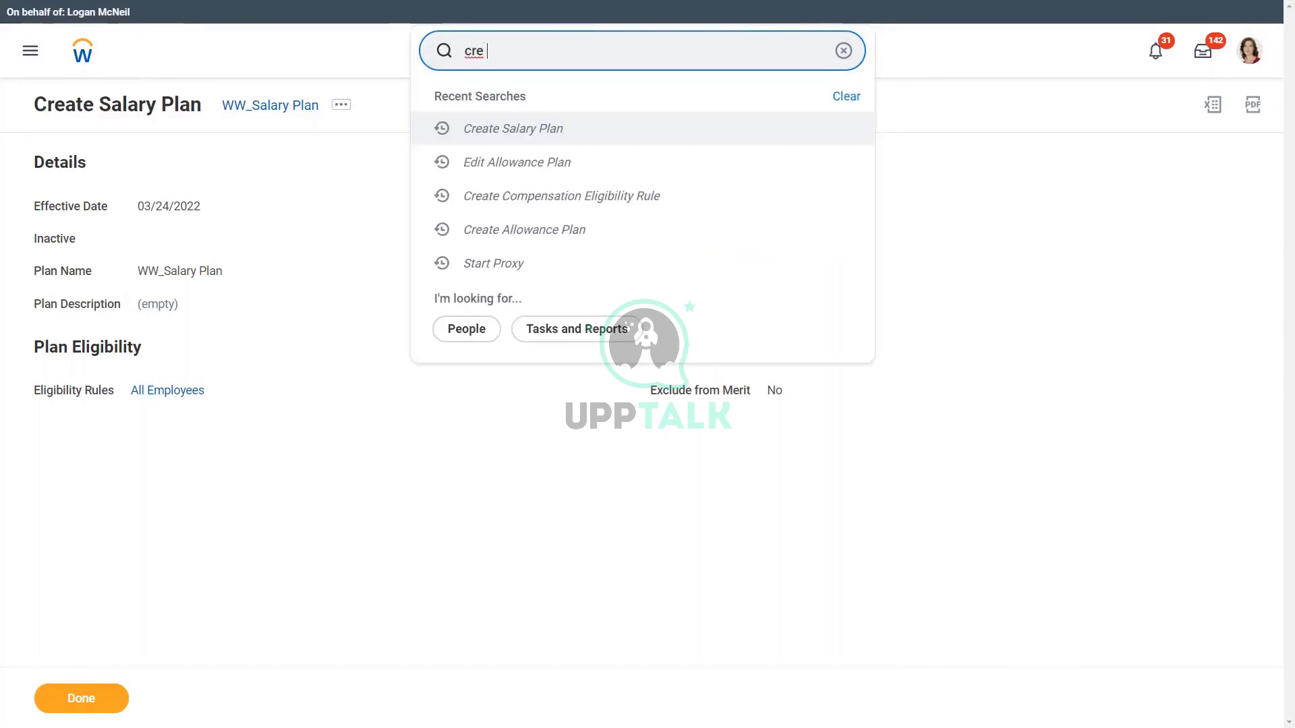
{"action": "type", "text": "comp grade"}
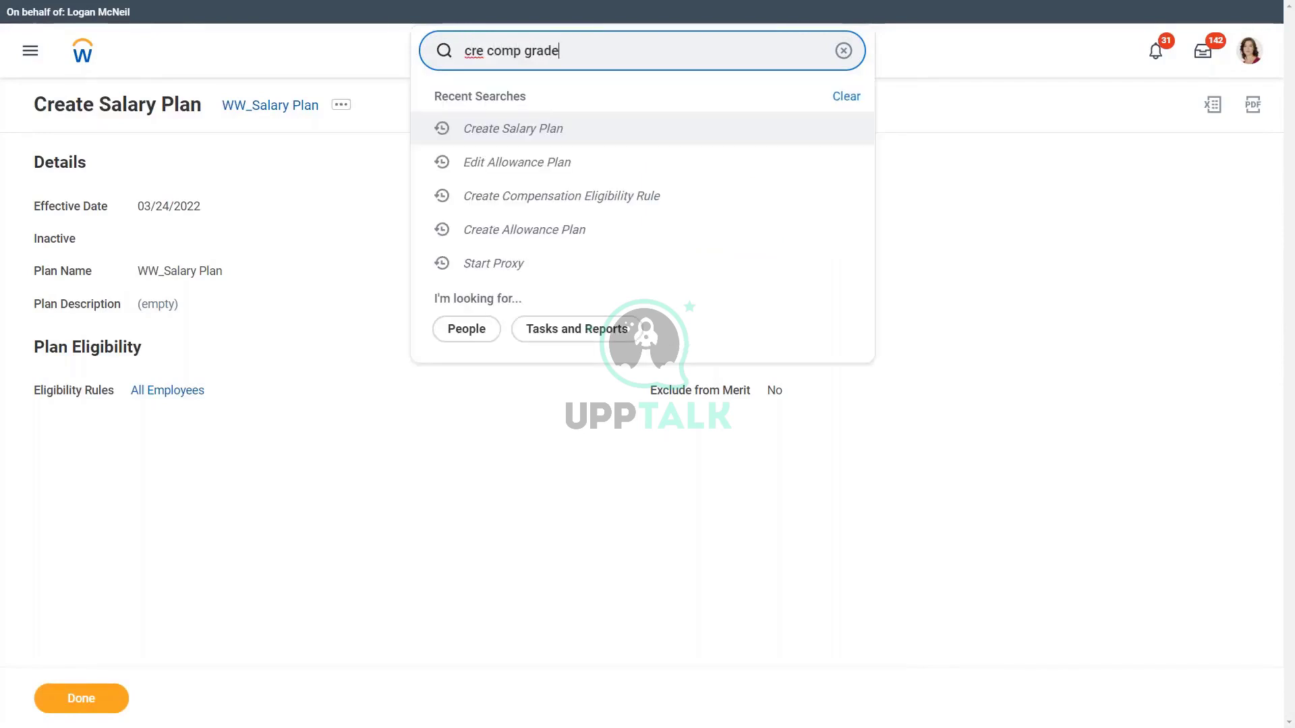
{"action": "left_click", "coordinate": [546, 108]}
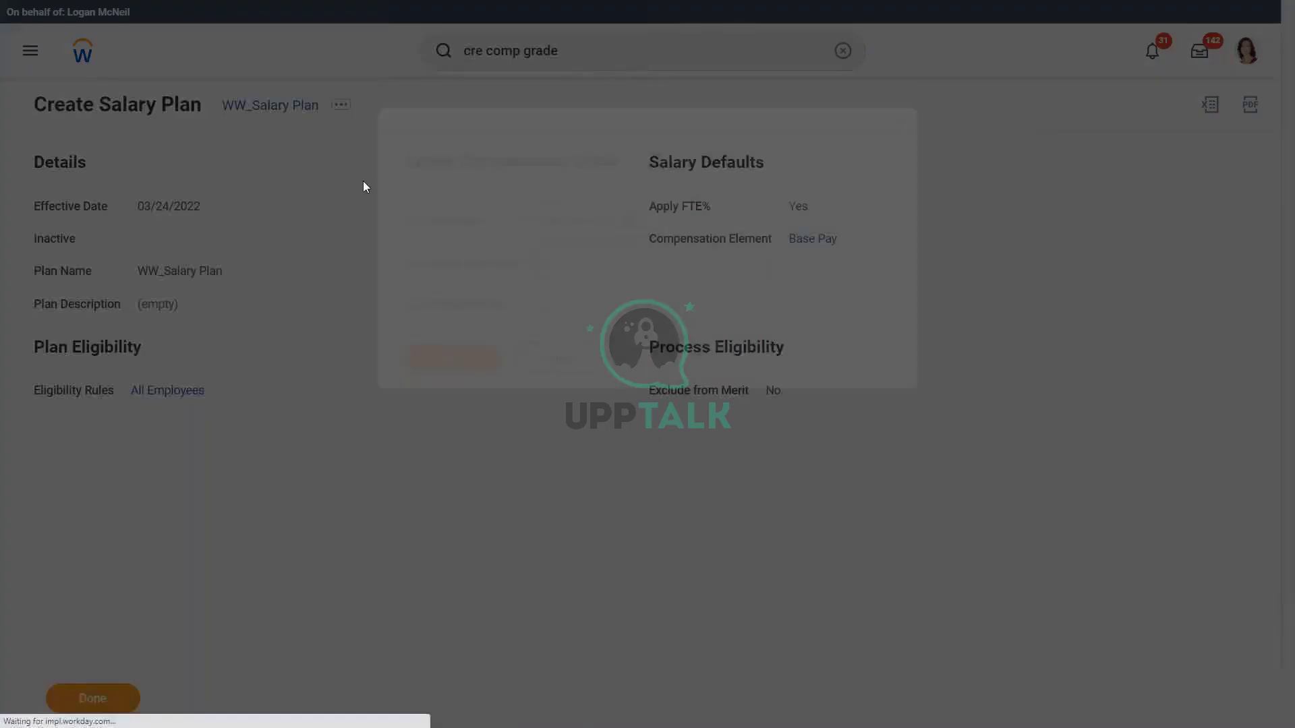
Set the compensation grade's effective date to 03/24/2022, enable Use Grade Profiles, and continue to the grade details.
{"action": "left_click", "coordinate": [638, 221]}
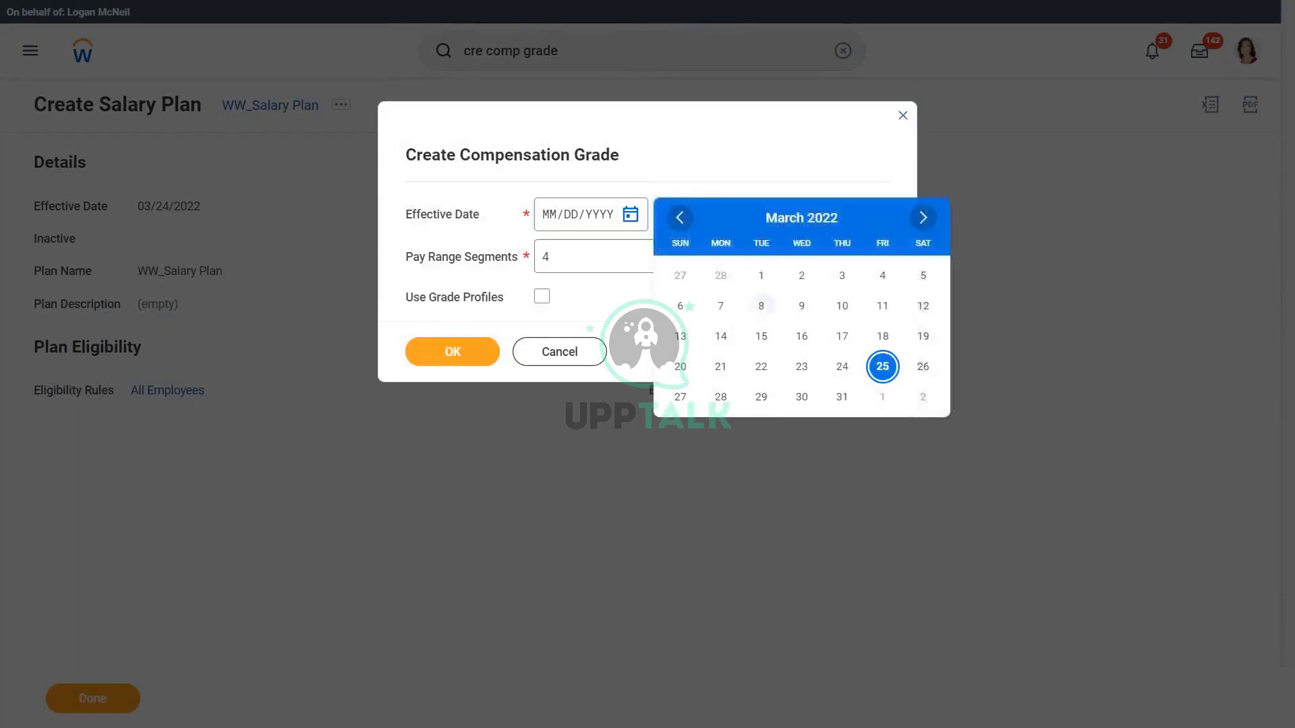
{"action": "left_click", "coordinate": [843, 366]}
{"action": "left_click", "coordinate": [543, 302]}
{"action": "left_click", "coordinate": [472, 351]}
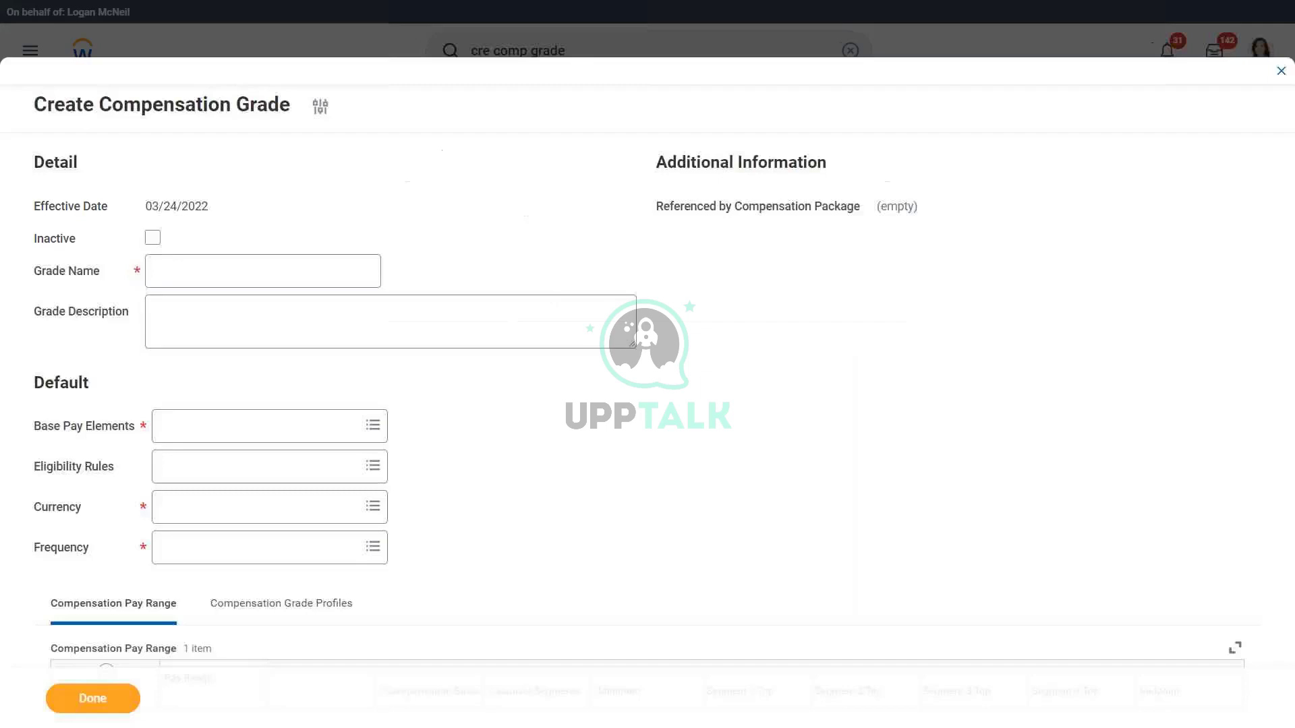
Name the compensation grade WW_Management.
{"action": "left_click", "coordinate": [192, 279]}
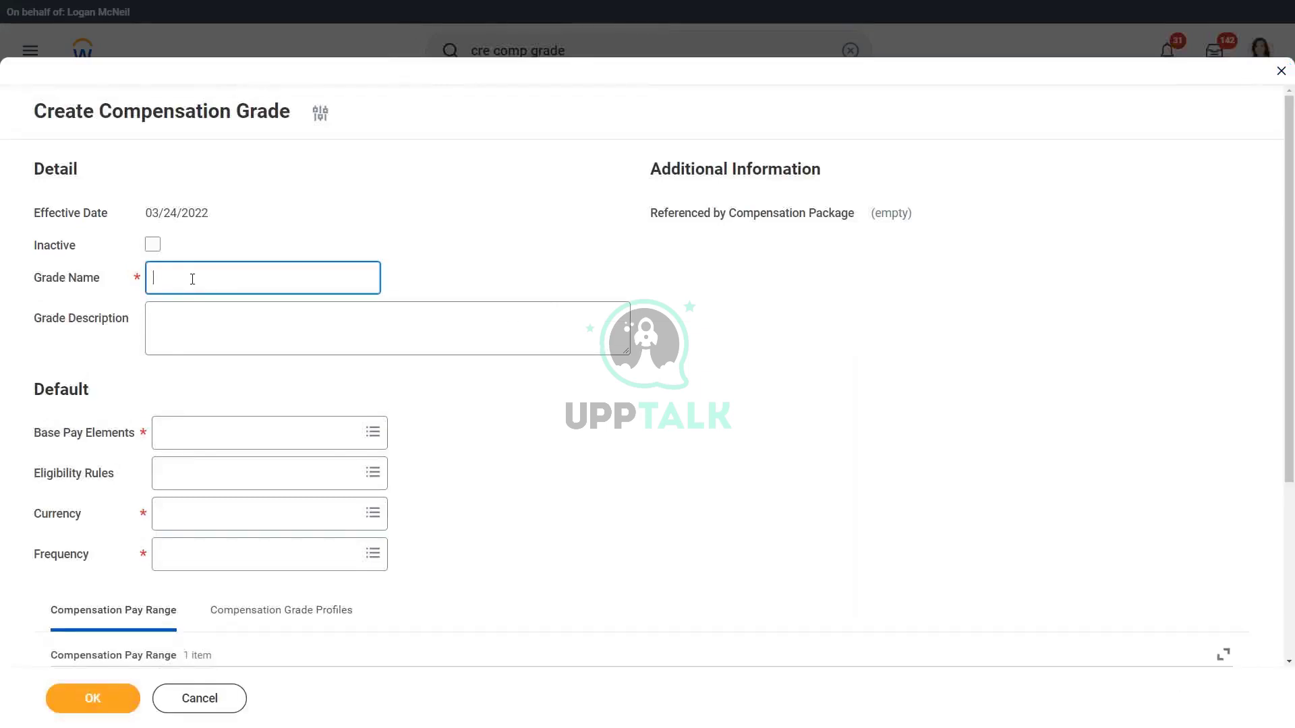
{"action": "type", "text": "WW_Managers or Above"}
{"action": "scroll", "coordinate": [272, 419], "scroll_direction": "down", "scroll_amount": 2}
{"action": "left_click_drag", "start_coordinate": [223, 142], "coordinate": [354, 166]}
{"action": "type", "text": "ment"}
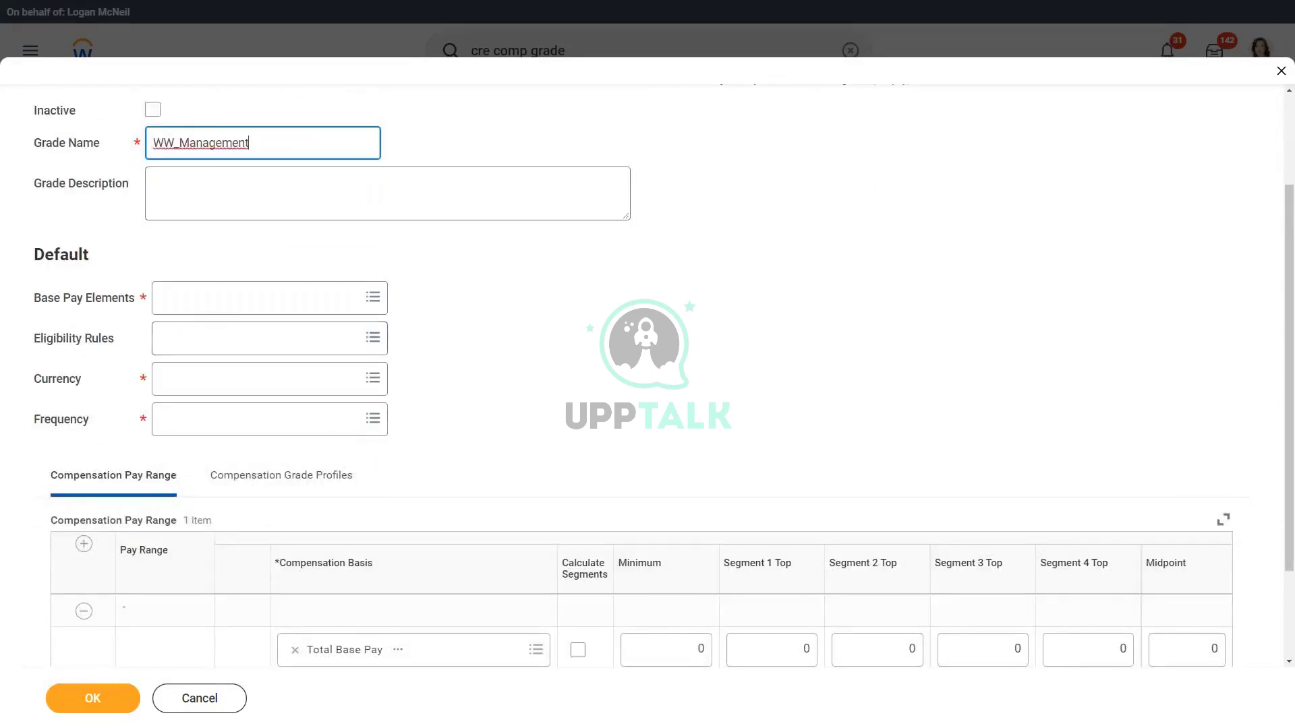
Search the grade's base pay elements for "base pay" and select Base Pay.
{"action": "left_click", "coordinate": [323, 297]}
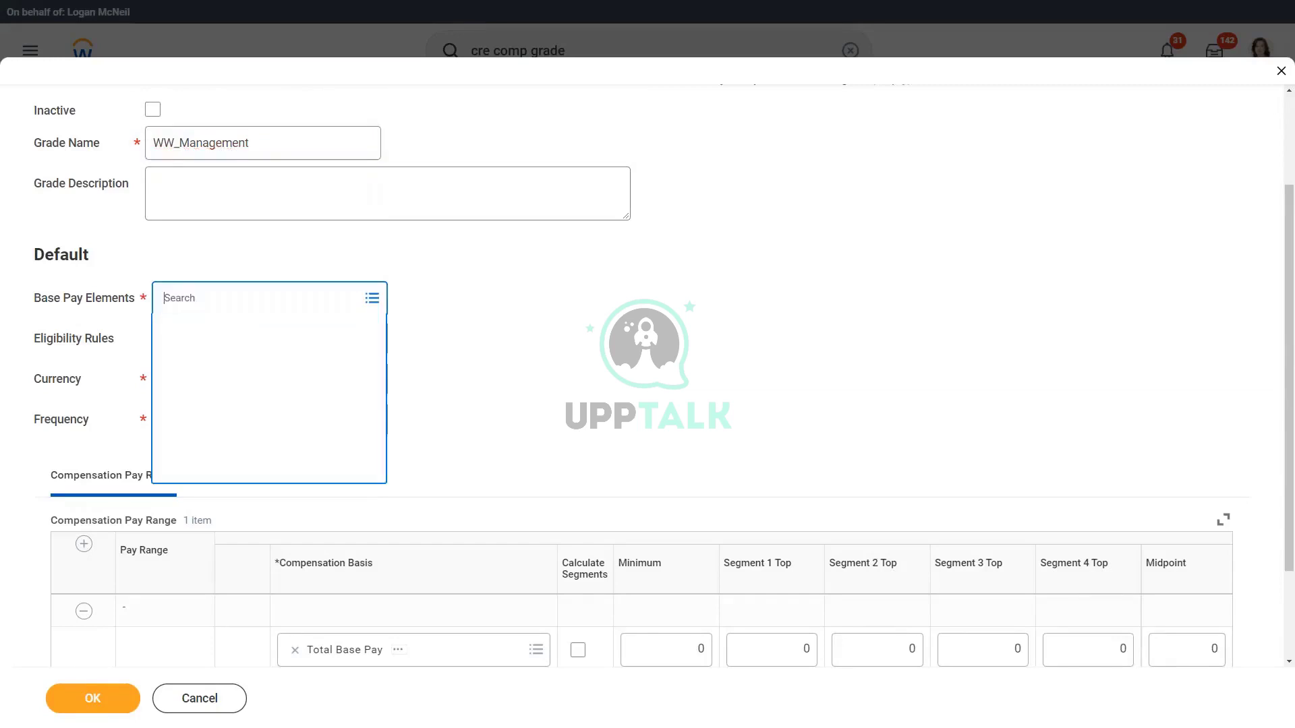
{"action": "type", "text": "base pay"}
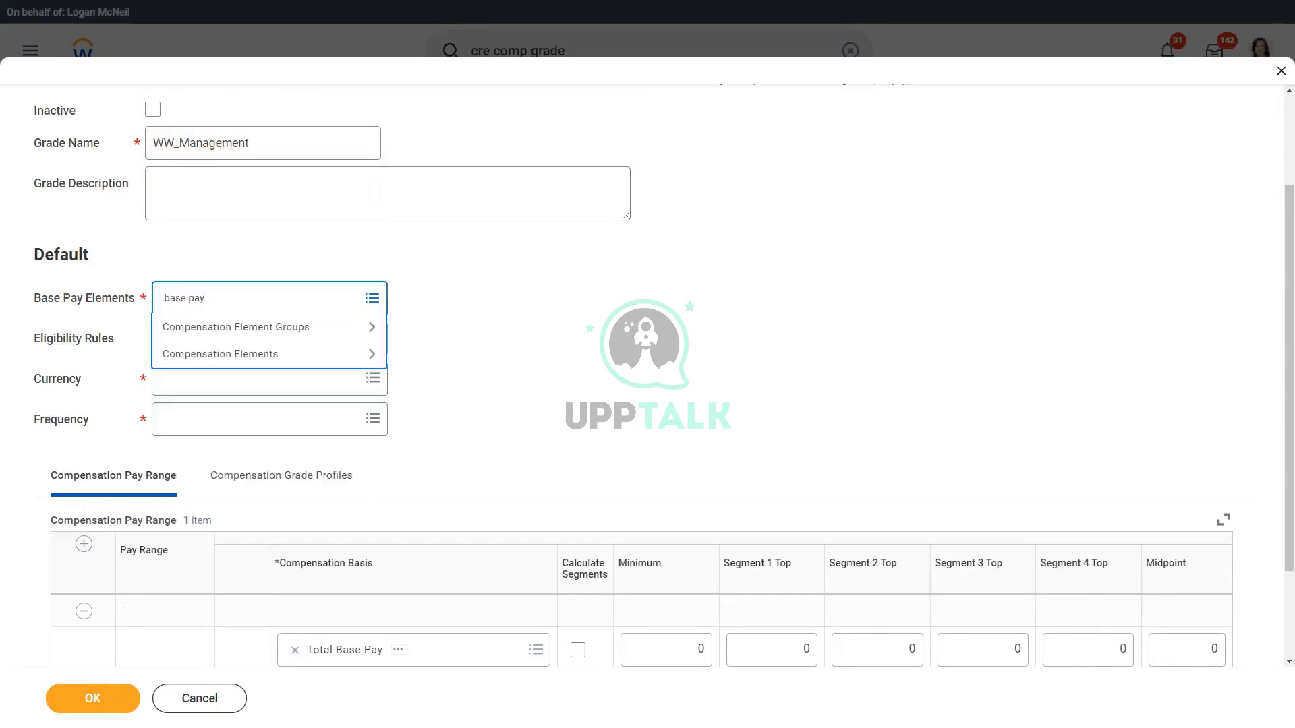
{"action": "key", "text": "Return"}
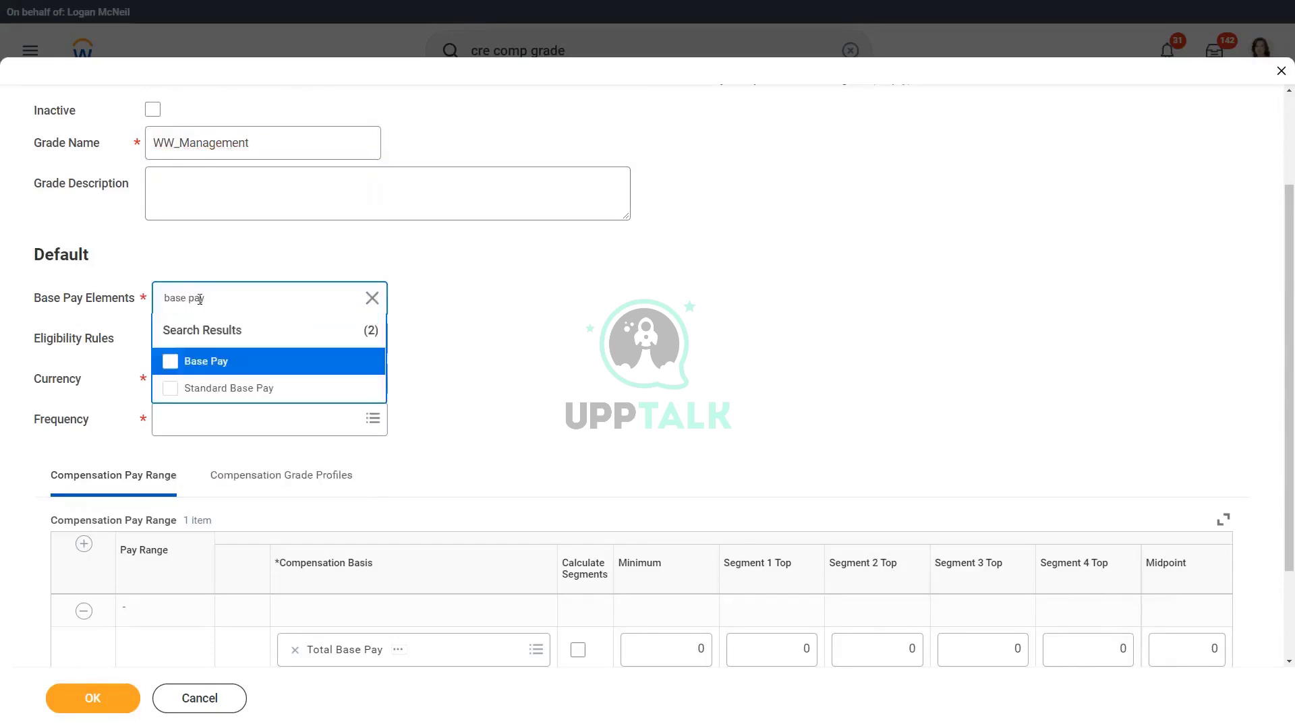
{"action": "left_click", "coordinate": [199, 362]}
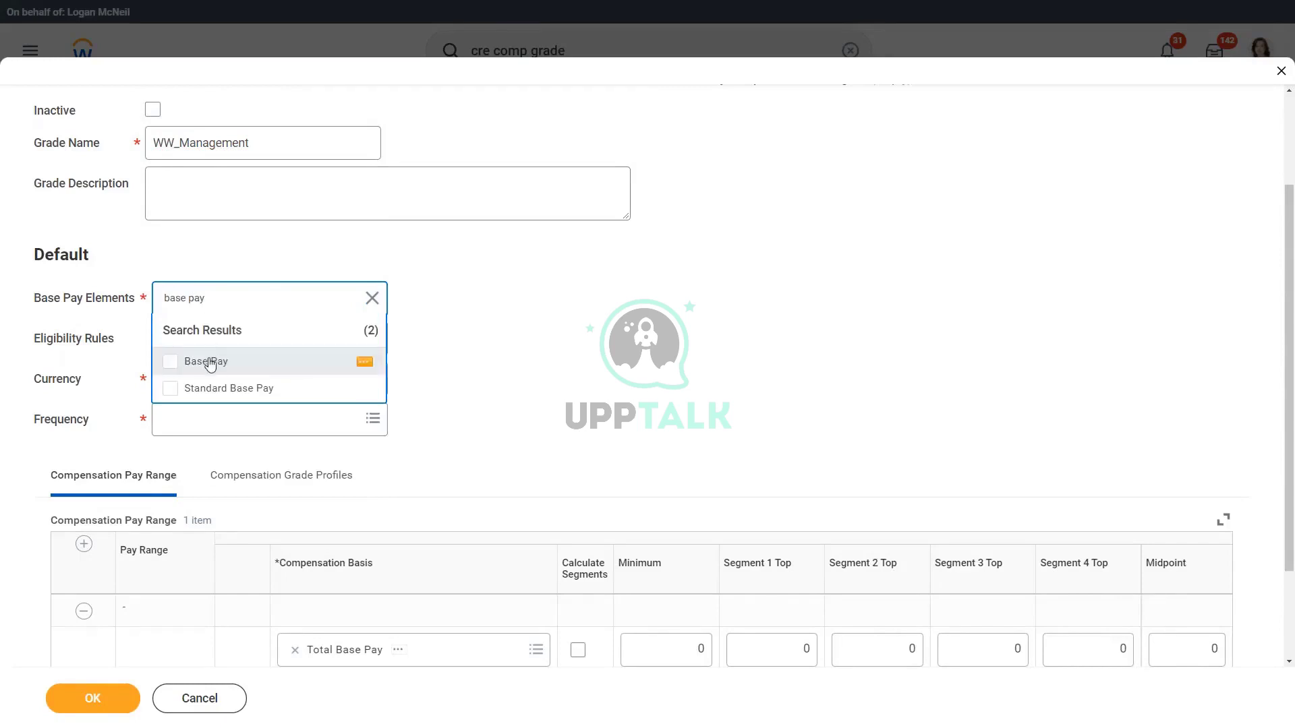
Set the compensation grade's default currency to USD and its frequency to Annual.
{"action": "left_click", "coordinate": [196, 384]}
{"action": "type", "text": "usd"}
{"action": "key", "text": "Return"}
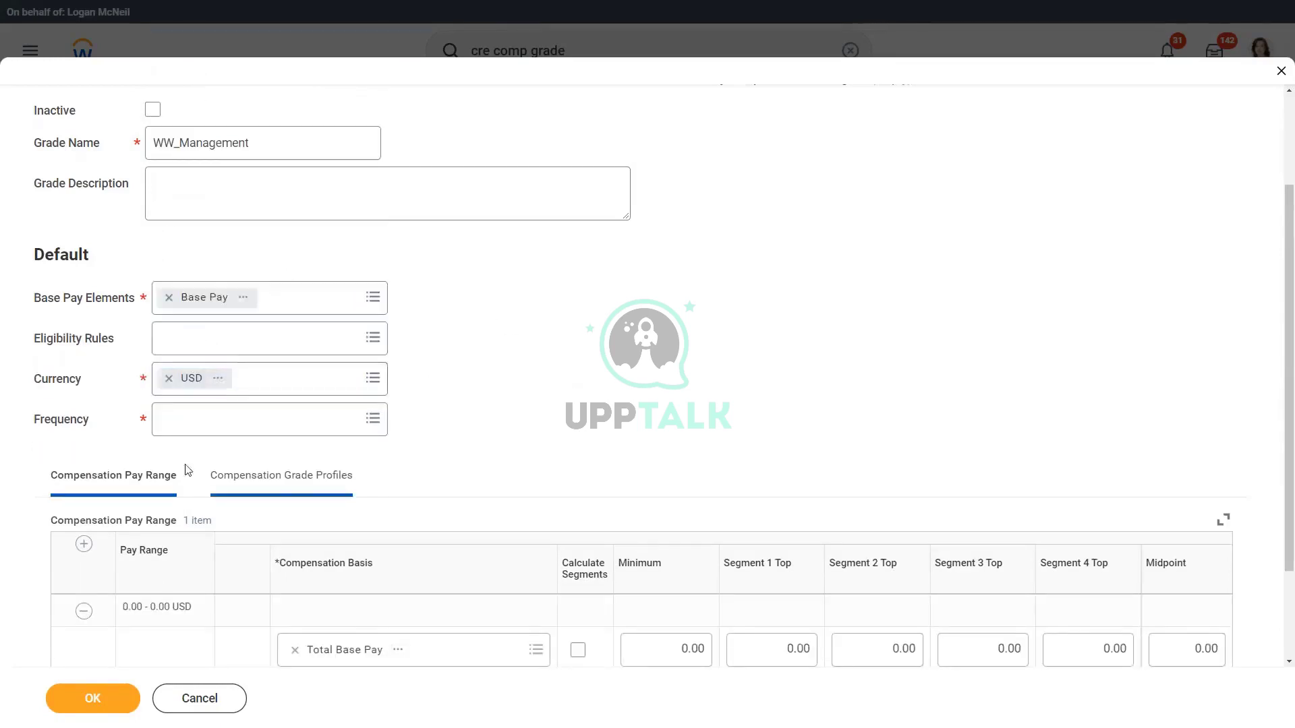
{"action": "left_click", "coordinate": [196, 419]}
{"action": "type", "text": "annual"}
{"action": "key", "text": "Return"}
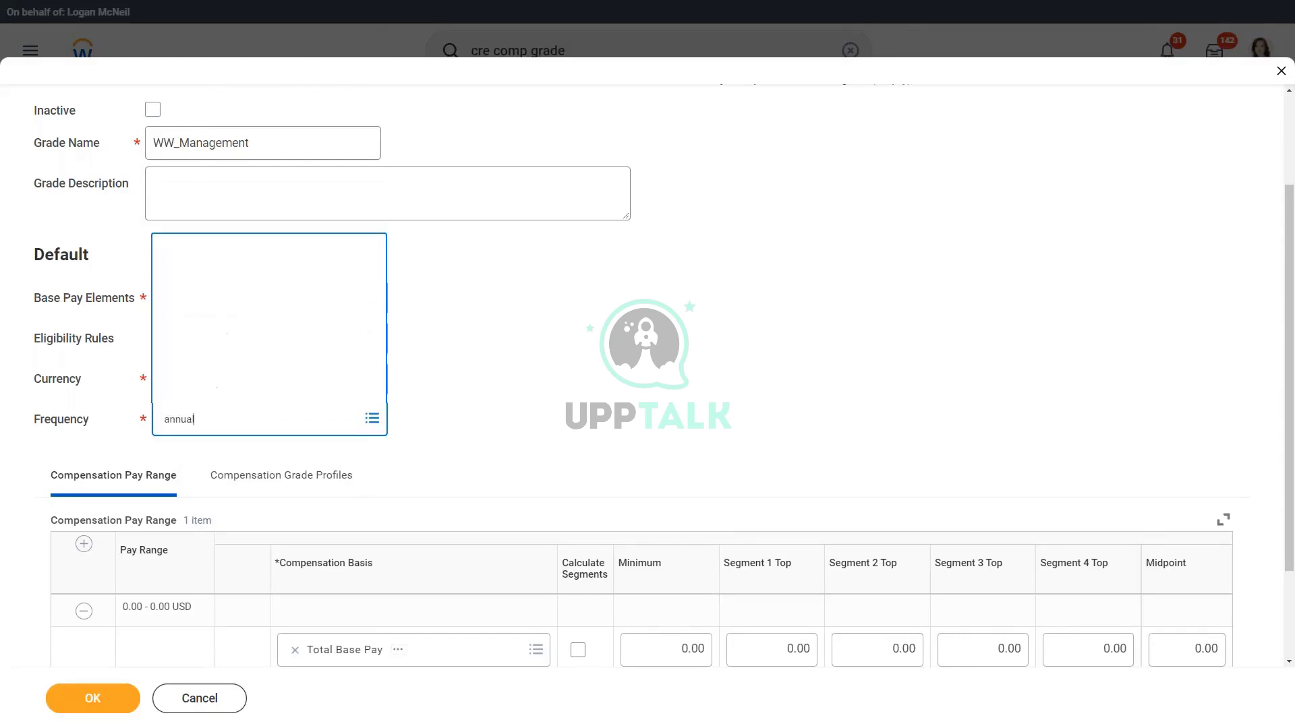
Show the Compensation Grade Profiles and name the first grade profile United States.
{"action": "scroll", "coordinate": [646, 322], "scroll_direction": "down", "scroll_amount": 2}
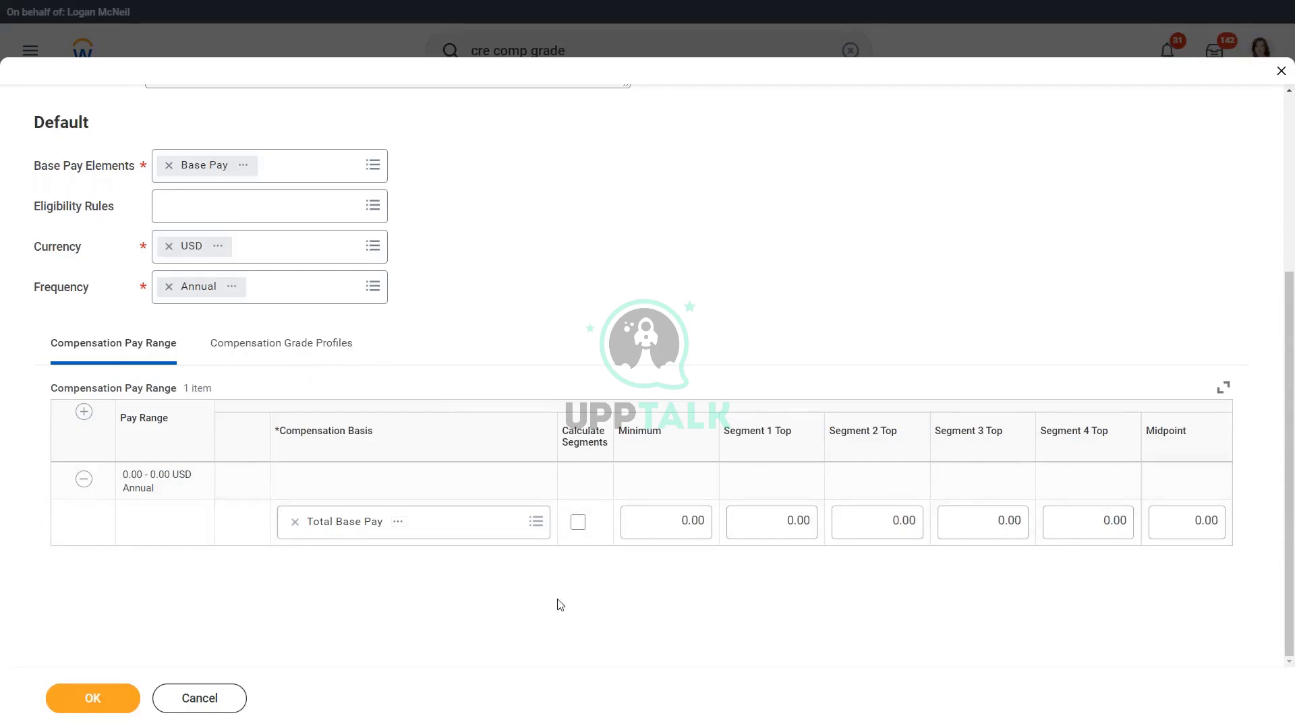
{"action": "left_click", "coordinate": [318, 346]}
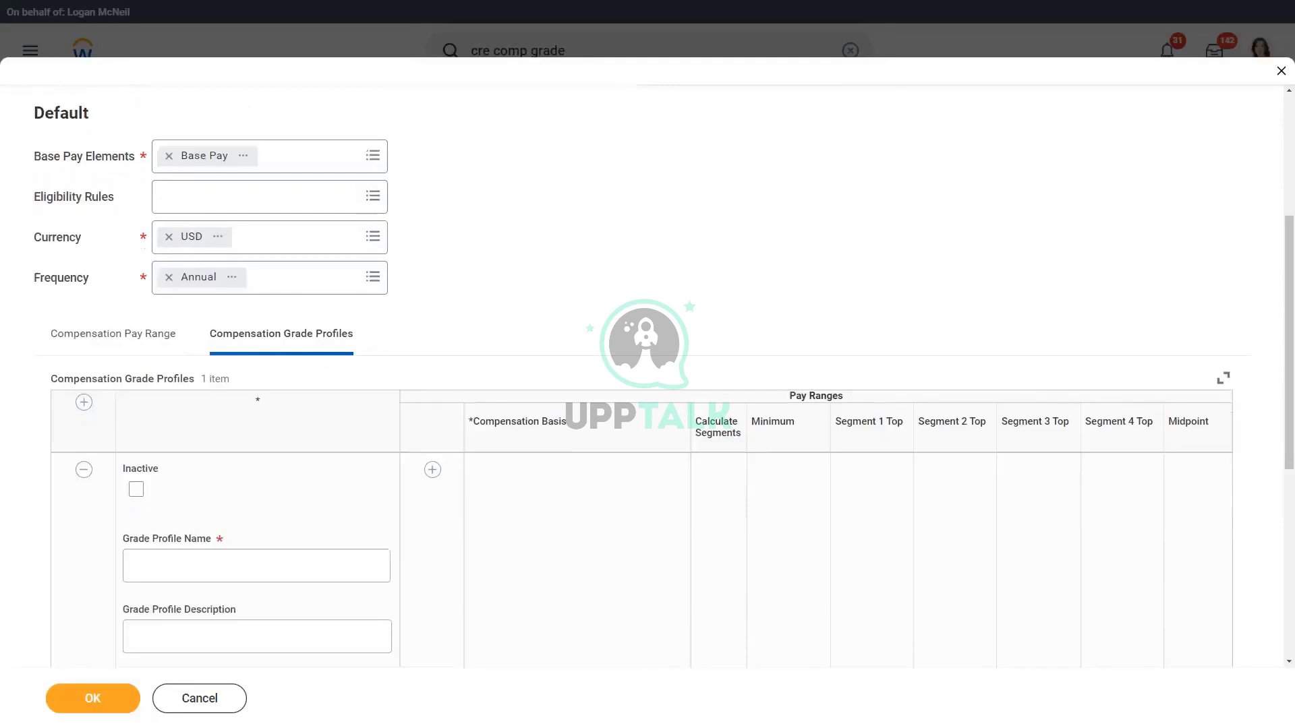
{"action": "scroll", "coordinate": [131, 383], "scroll_direction": "down", "scroll_amount": 3}
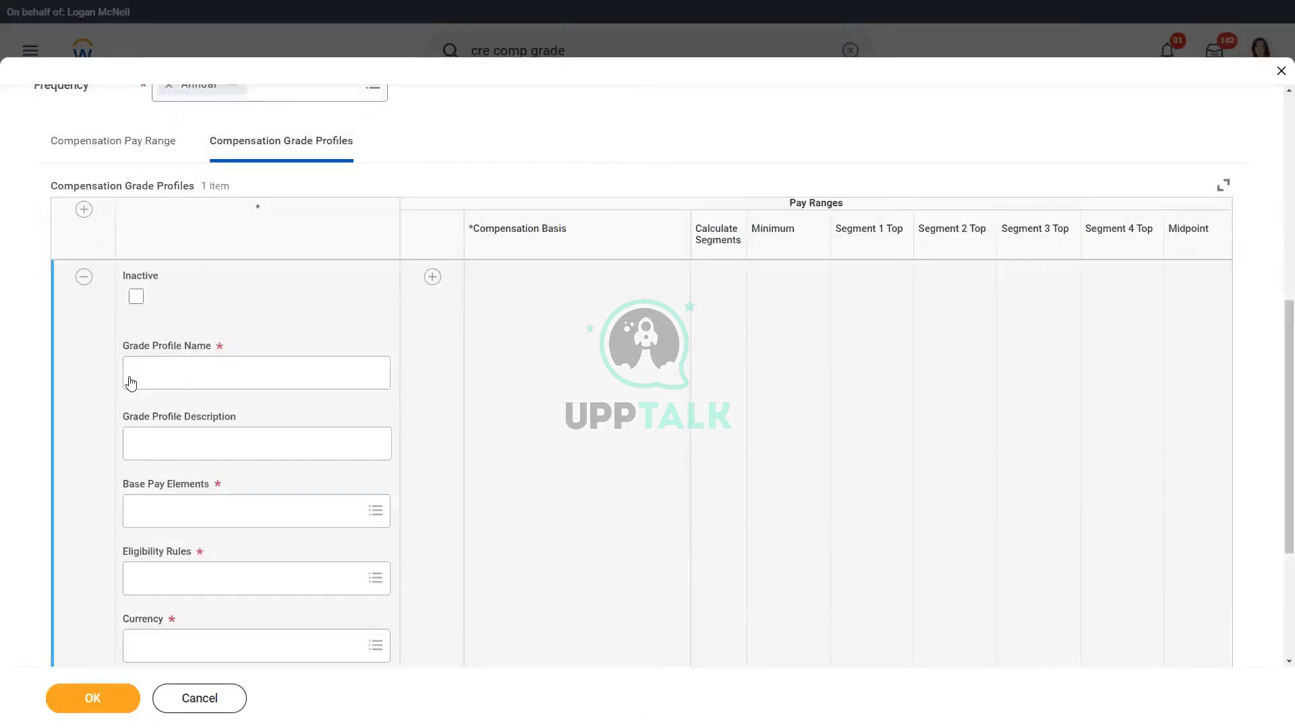
{"action": "left_click", "coordinate": [158, 379]}
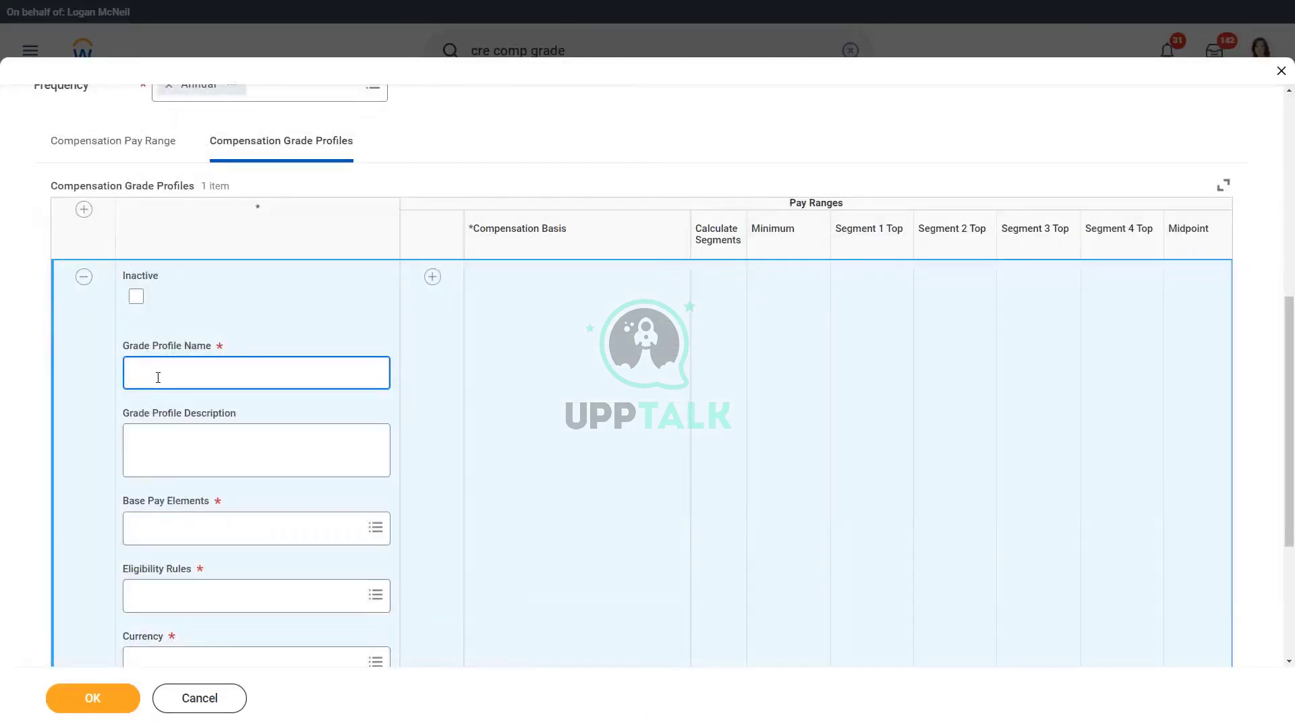
{"action": "type", "text": "United States"}
{"action": "scroll", "coordinate": [236, 386], "scroll_direction": "down", "scroll_amount": 2}
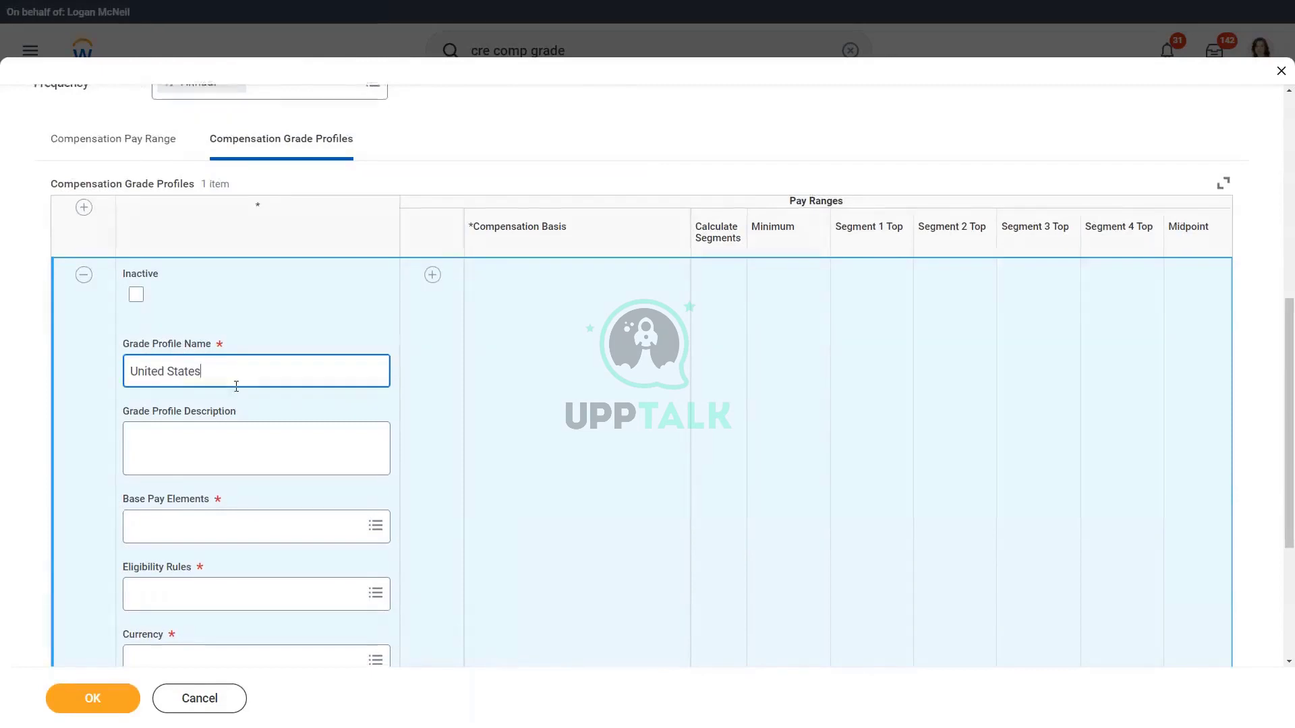
Give the United States grade profile the Base Pay element and the eligibility rule Country - United States of America.
{"action": "left_click", "coordinate": [236, 386]}
{"action": "type", "text": "base pay"}
{"action": "key", "text": "Return"}
{"action": "left_click", "coordinate": [193, 345]}
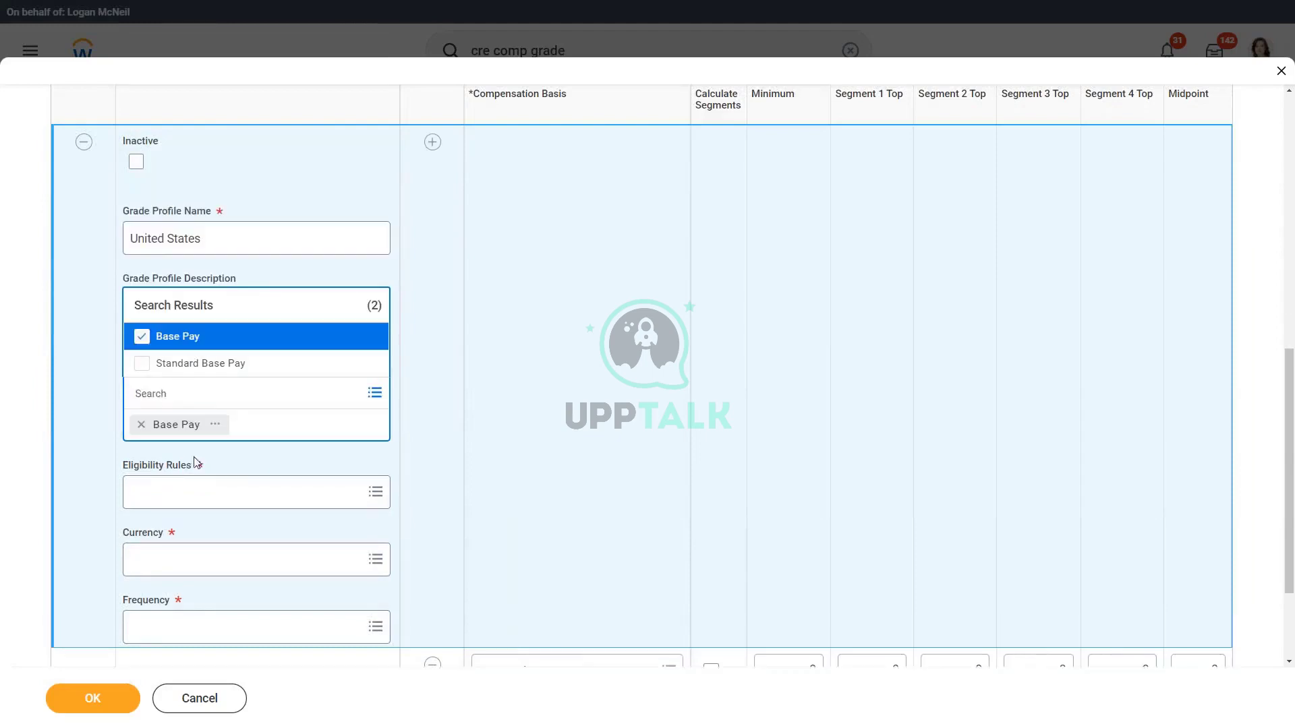
{"action": "left_click", "coordinate": [185, 500]}
{"action": "type", "text": "country united states"}
{"action": "key", "text": "Return"}
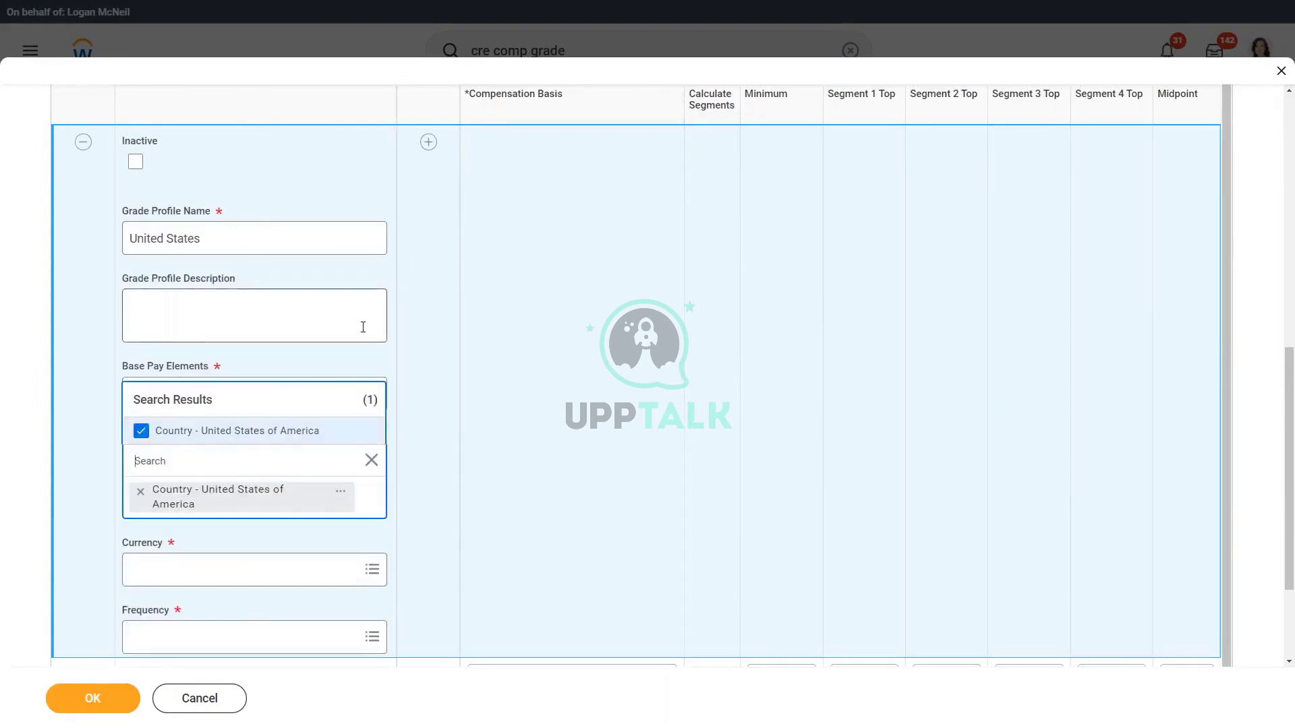
Set the United States grade profile's currency to USD and its frequency to Annual.
{"action": "left_click", "coordinate": [200, 570]}
{"action": "type", "text": "usd"}
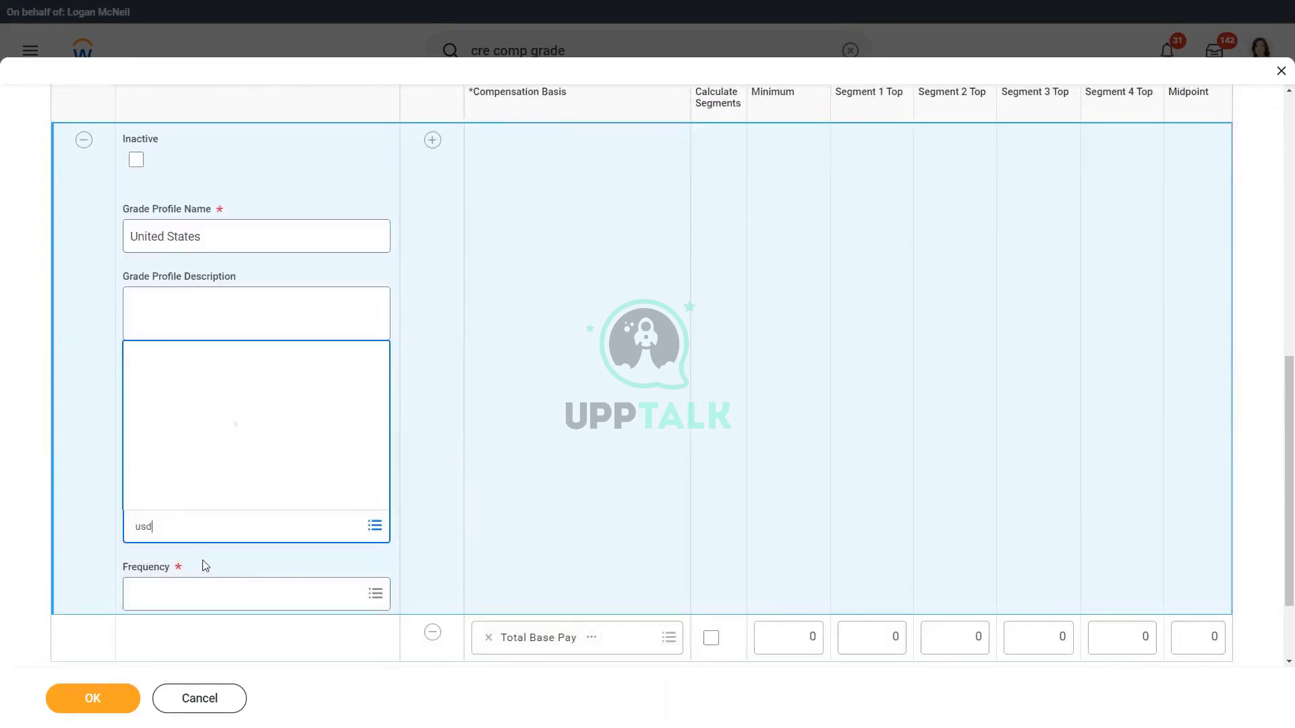
{"action": "key", "text": "Return"}
{"action": "scroll", "coordinate": [269, 499], "scroll_direction": "down", "scroll_amount": 2}
{"action": "left_click", "coordinate": [254, 486]}
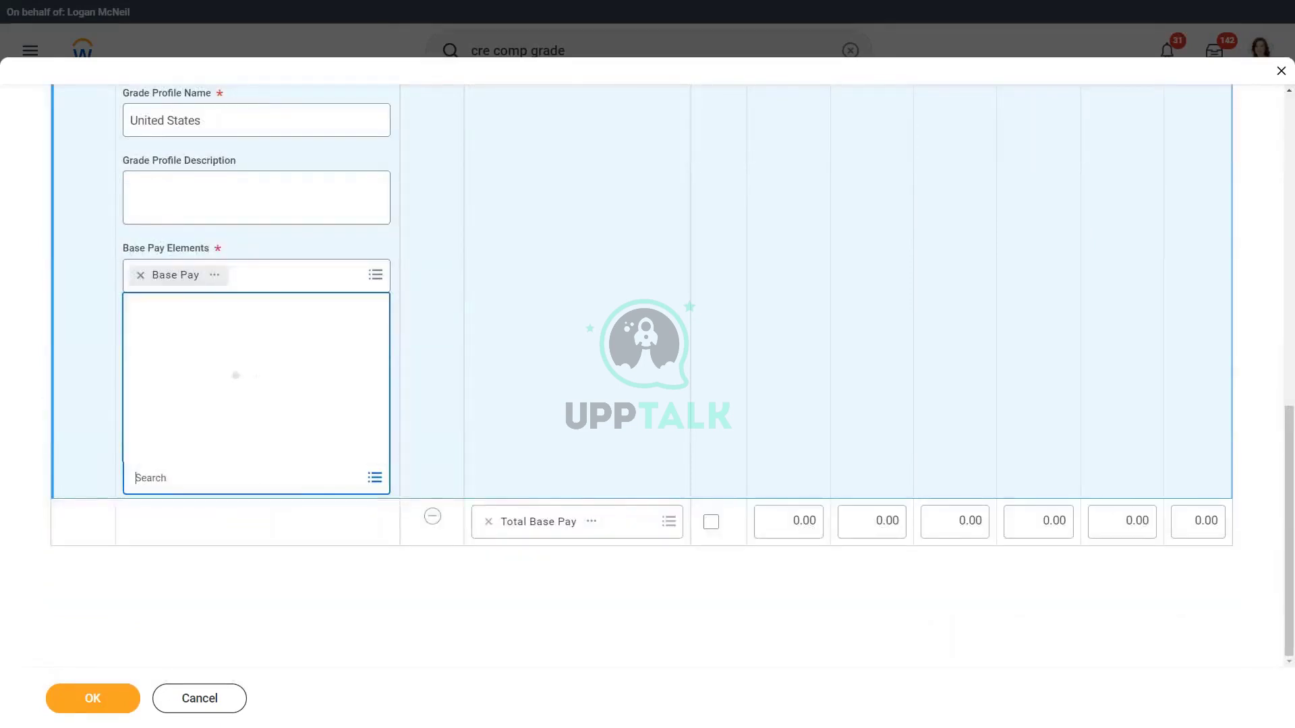
{"action": "type", "text": "annual"}
{"action": "key", "text": "Return"}
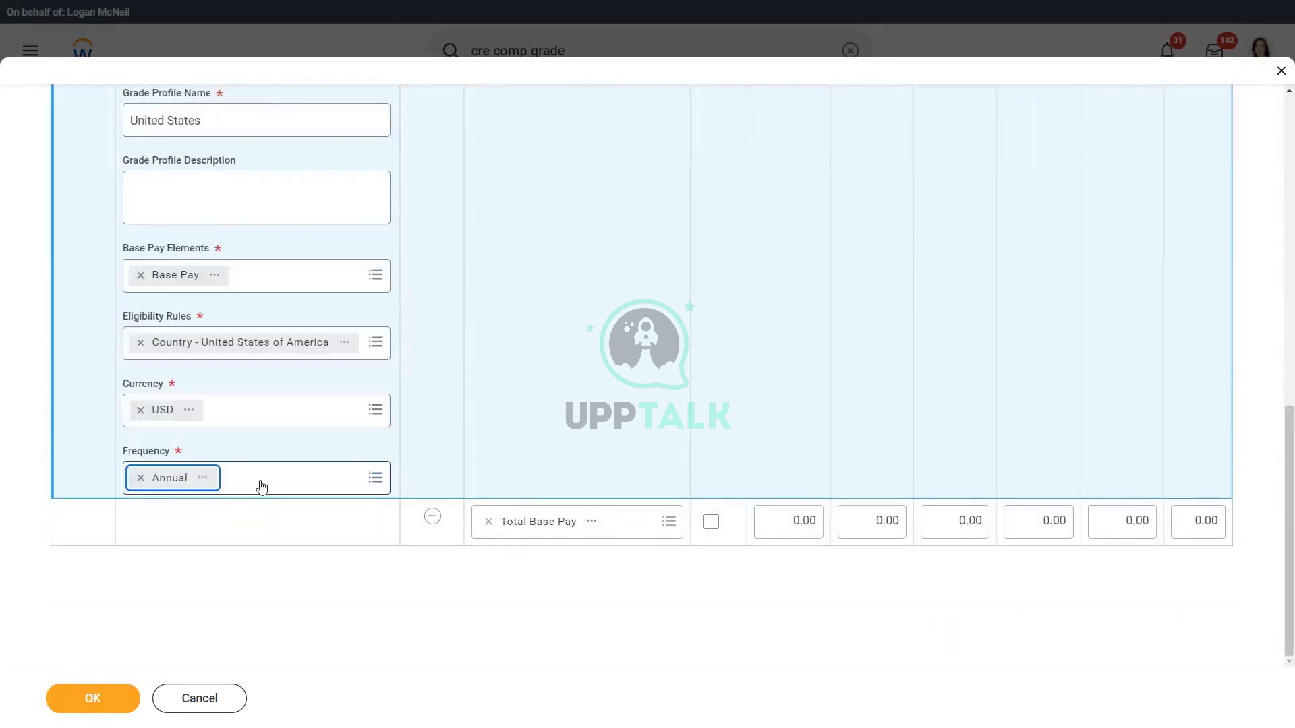
Set the United States profile's Total Base Pay range to a minimum of 50,000 and a Segment 4 Top of 80,000.
{"action": "left_click", "coordinate": [763, 528]}
{"action": "type", "text": "50,000"}
{"action": "key", "text": "Tab"}
{"action": "key", "text": "Tab"}
{"action": "key", "text": "Tab"}
{"action": "key", "text": "Tab"}
{"action": "type", "text": "80000"}
{"action": "key", "text": "Tab"}
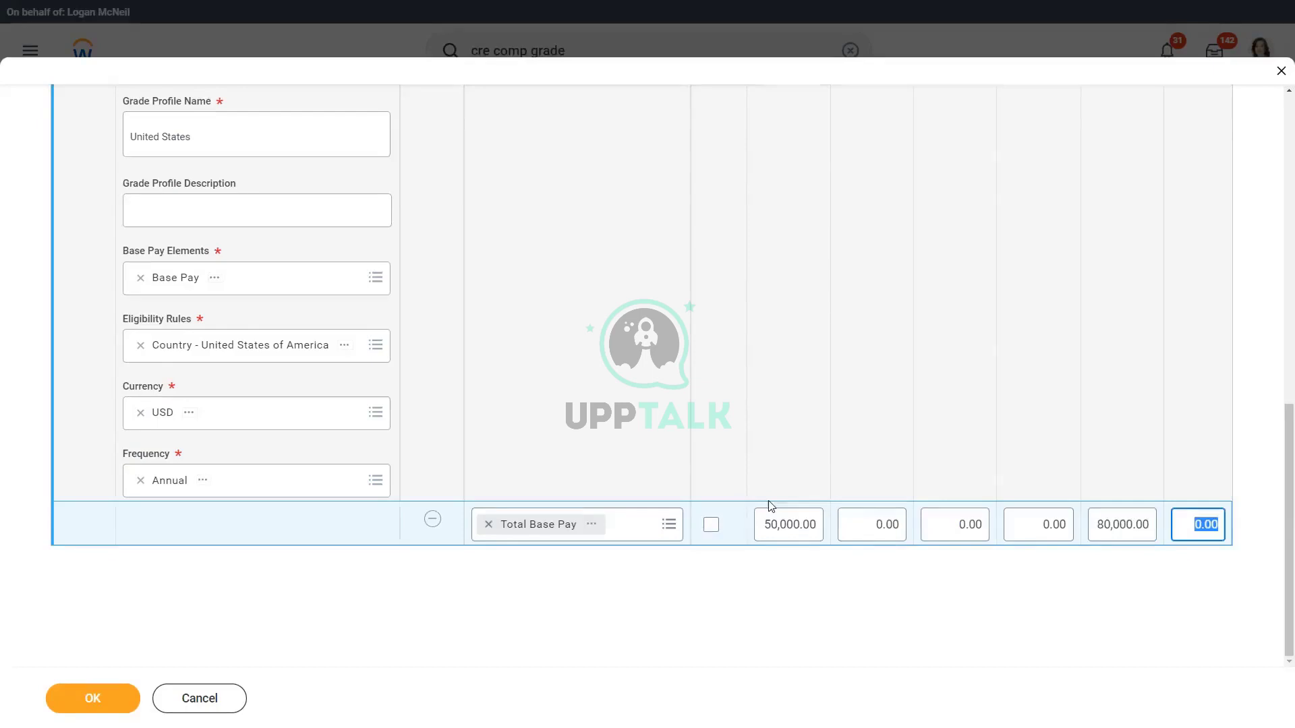
Add a second compensation grade profile and name it United Kingdom.
{"action": "scroll", "coordinate": [361, 337], "scroll_direction": "up", "scroll_amount": 1}
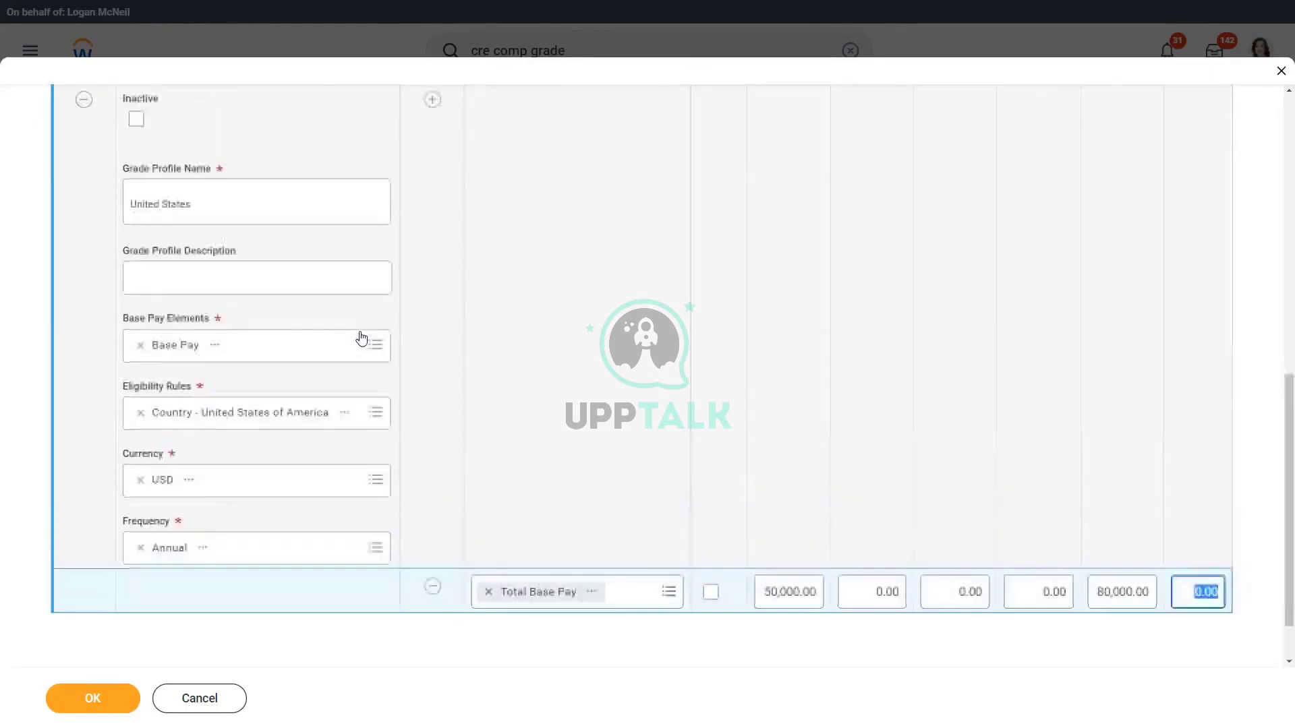
{"action": "scroll", "coordinate": [362, 337], "scroll_direction": "up", "scroll_amount": 2}
{"action": "left_click", "coordinate": [84, 167]}
{"action": "left_click", "coordinate": [177, 335]}
{"action": "type", "text": "United Kingdom"}
Search the United Kingdom profile's base pay elements for "base pay" and select Base Pay.
{"action": "scroll", "coordinate": [263, 404], "scroll_direction": "down", "scroll_amount": 2}
{"action": "left_click", "coordinate": [244, 353]}
{"action": "type", "text": "base pay"}
{"action": "key", "text": "Return"}
{"action": "left_click", "coordinate": [216, 415]}
Set the United Kingdom profile's eligibility rule to Country - United Kingdom.
{"action": "scroll", "coordinate": [203, 404], "scroll_direction": "down", "scroll_amount": 1}
{"action": "left_click", "coordinate": [182, 352]}
{"action": "type", "text": "country un"}
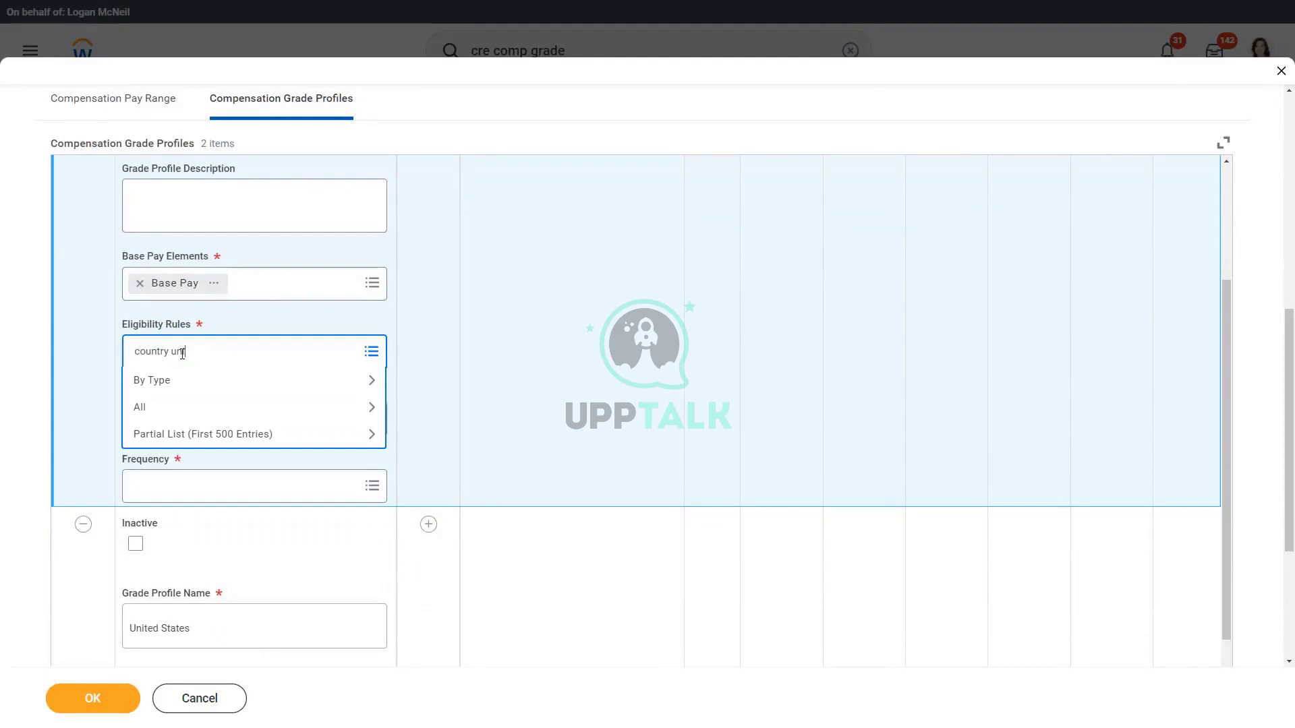
{"action": "type", "text": "ited kingdom"}
{"action": "key", "text": "Return"}
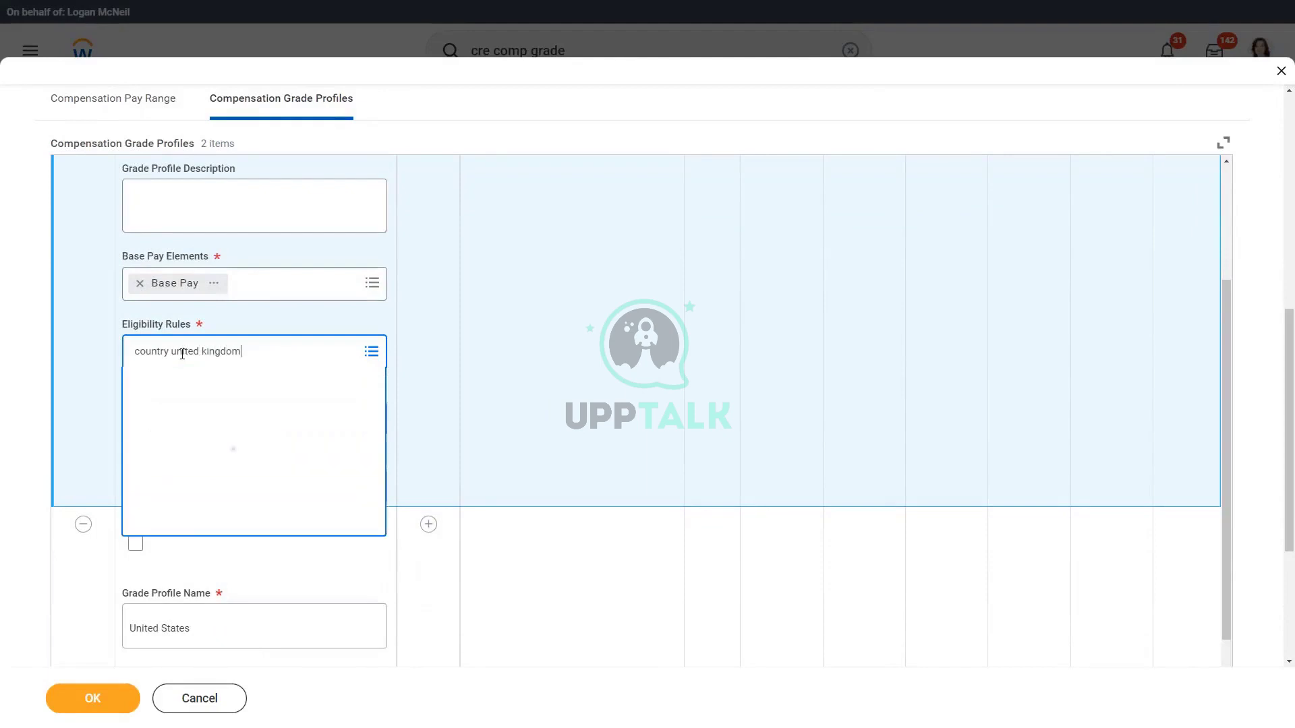
Set the United Kingdom grade profile's currency to GBP and its frequency to Annual.
{"action": "scroll", "coordinate": [293, 419], "scroll_direction": "down", "scroll_amount": 2}
{"action": "left_click", "coordinate": [229, 317]}
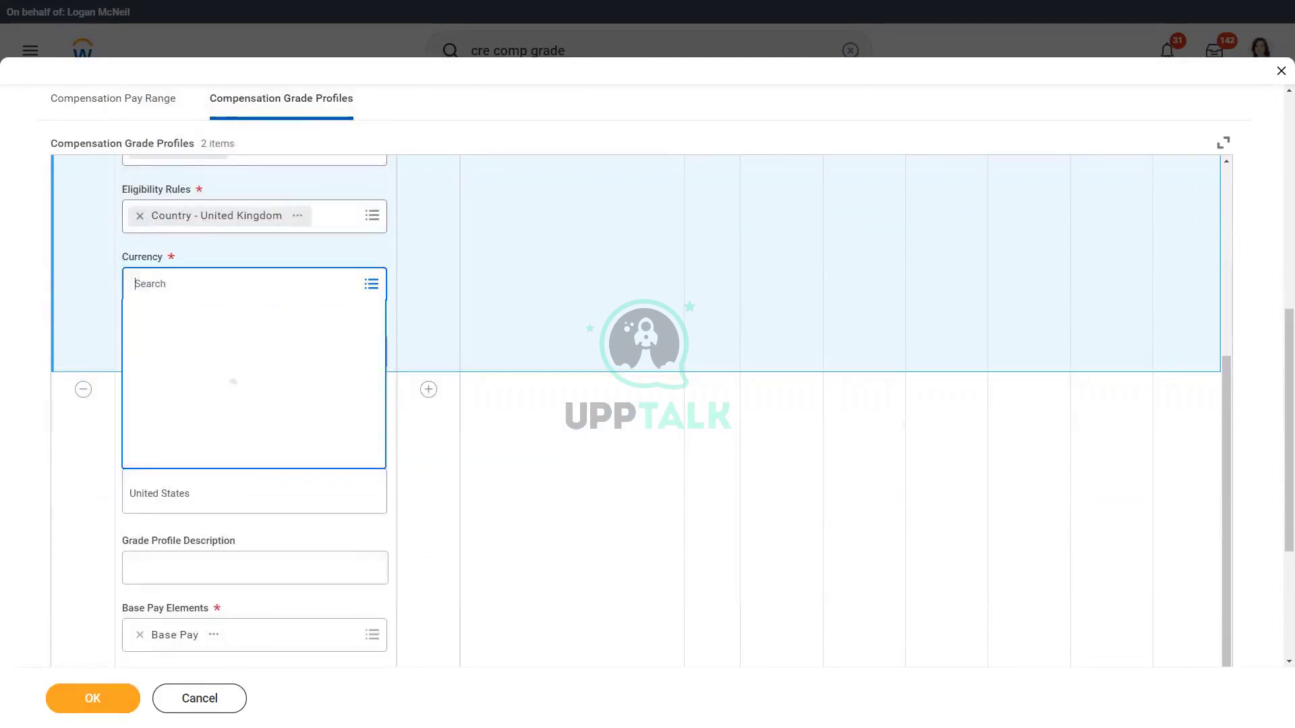
{"action": "type", "text": "gbp"}
{"action": "key", "text": "Return"}
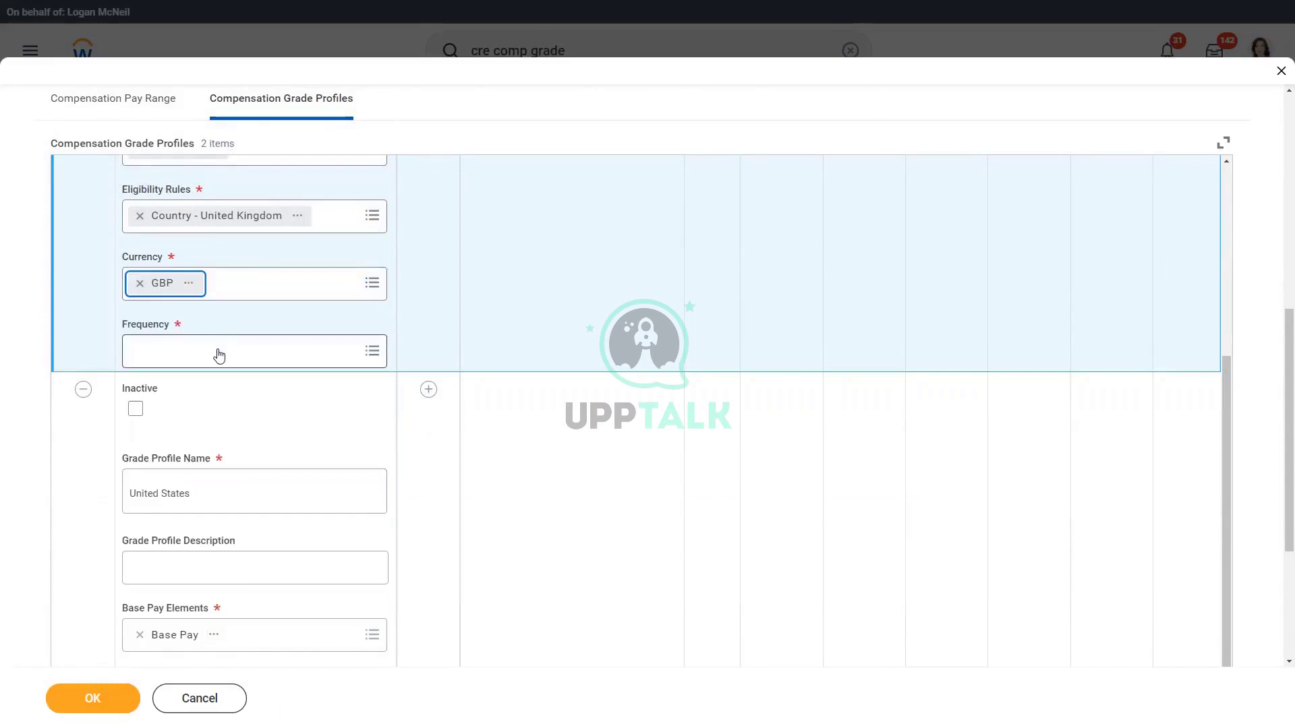
{"action": "left_click", "coordinate": [219, 355]}
{"action": "type", "text": "annua"}
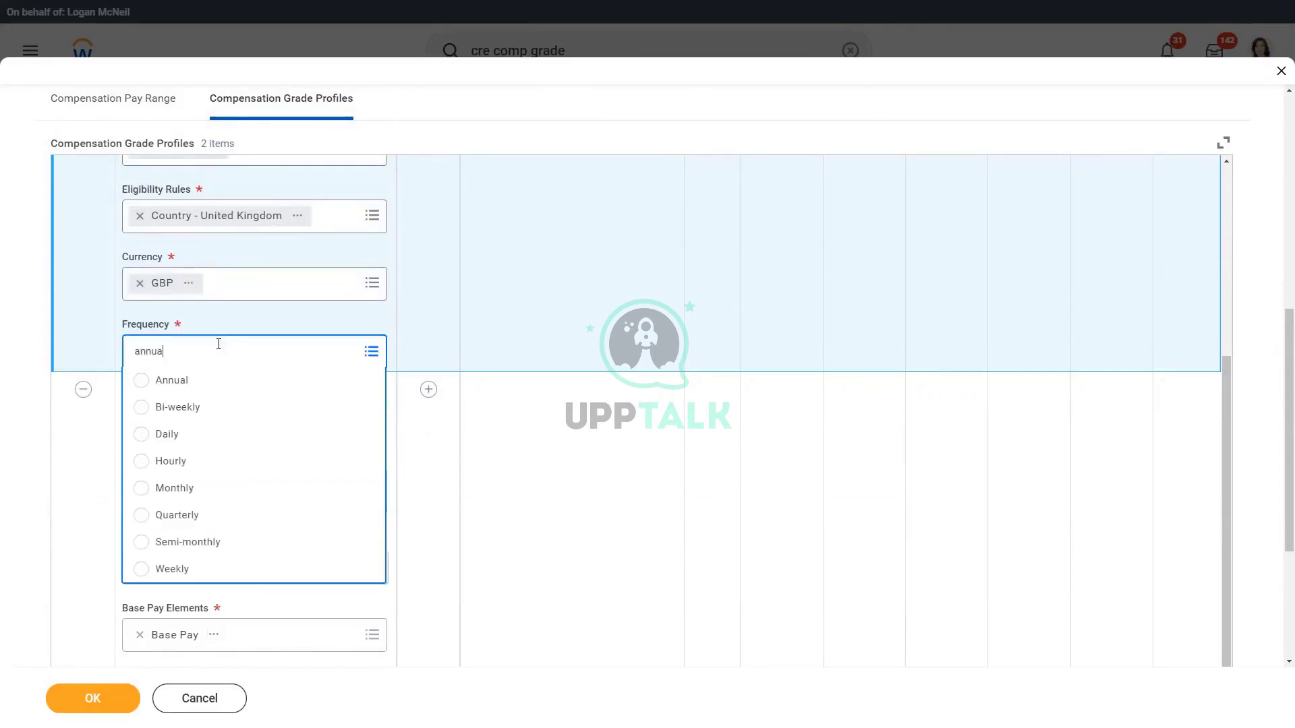
{"action": "key", "text": "Return"}
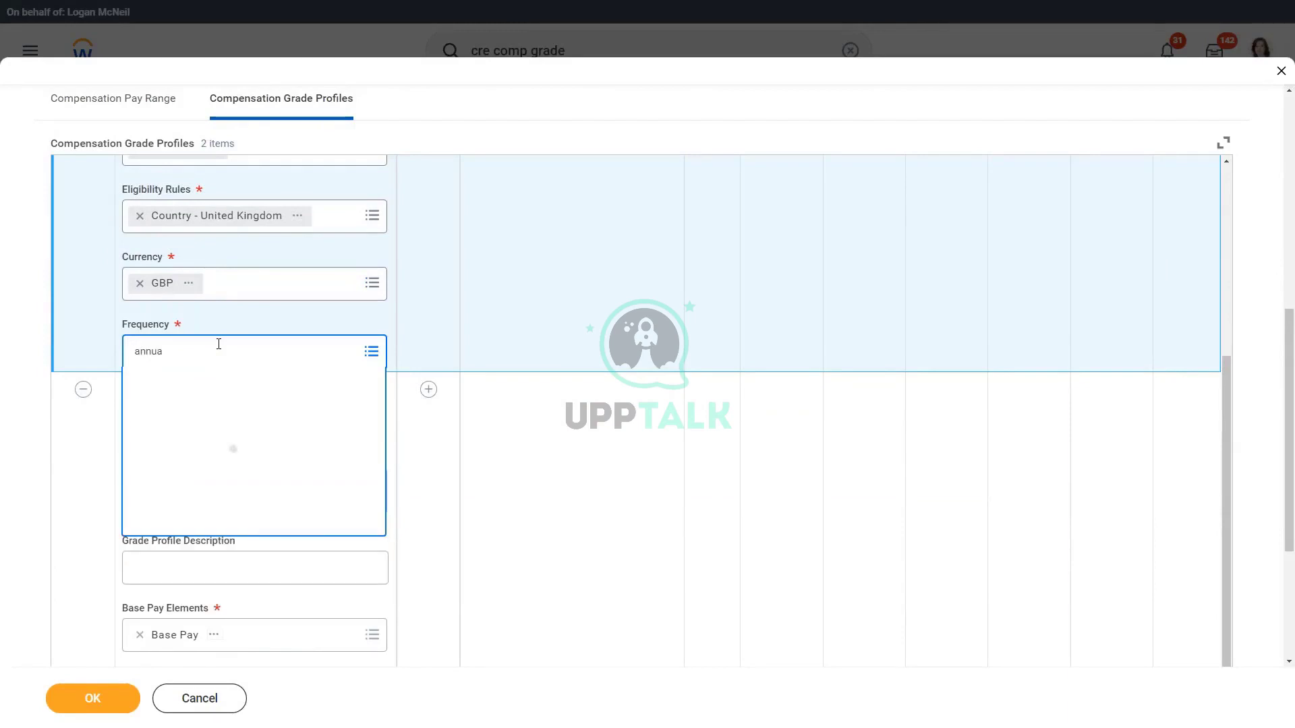
Add a Total Base Pay range to the United Kingdom profile with a minimum of 40,000 and a Segment 4 Top of 90,000.
{"action": "scroll", "coordinate": [567, 327], "scroll_direction": "up", "scroll_amount": 4}
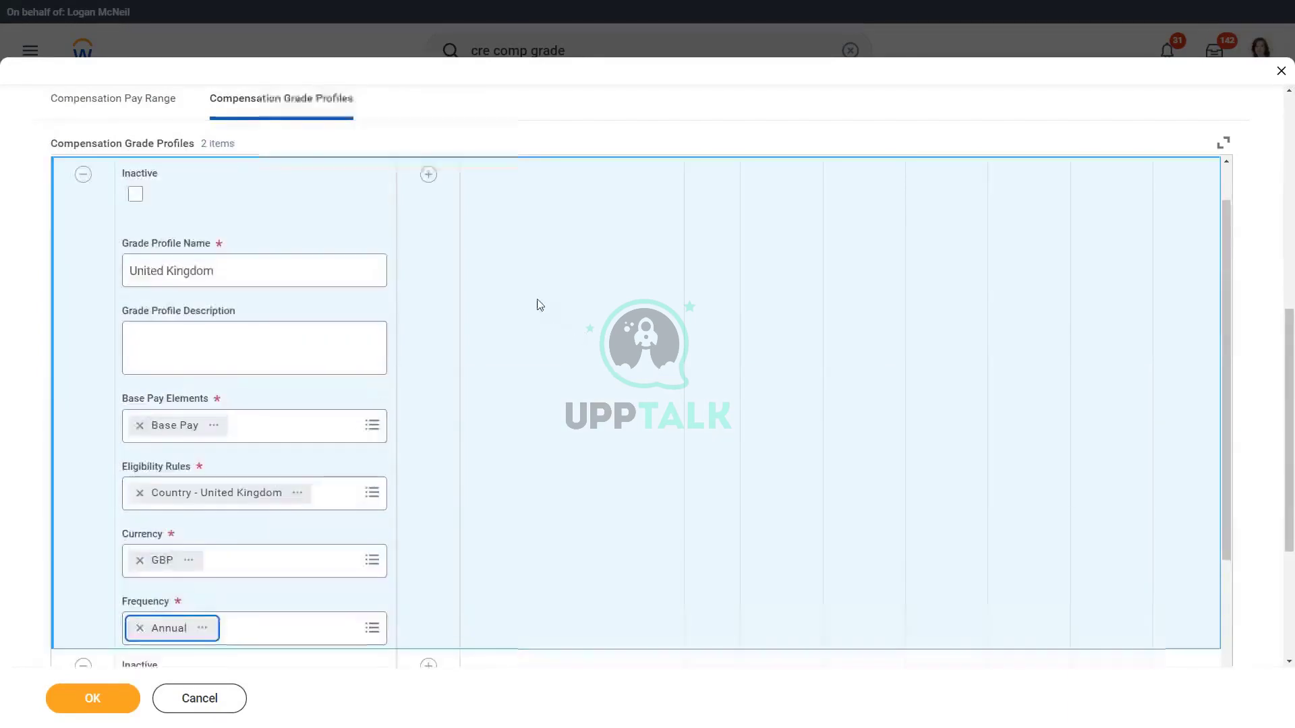
{"action": "scroll", "coordinate": [523, 293], "scroll_direction": "up", "scroll_amount": 1}
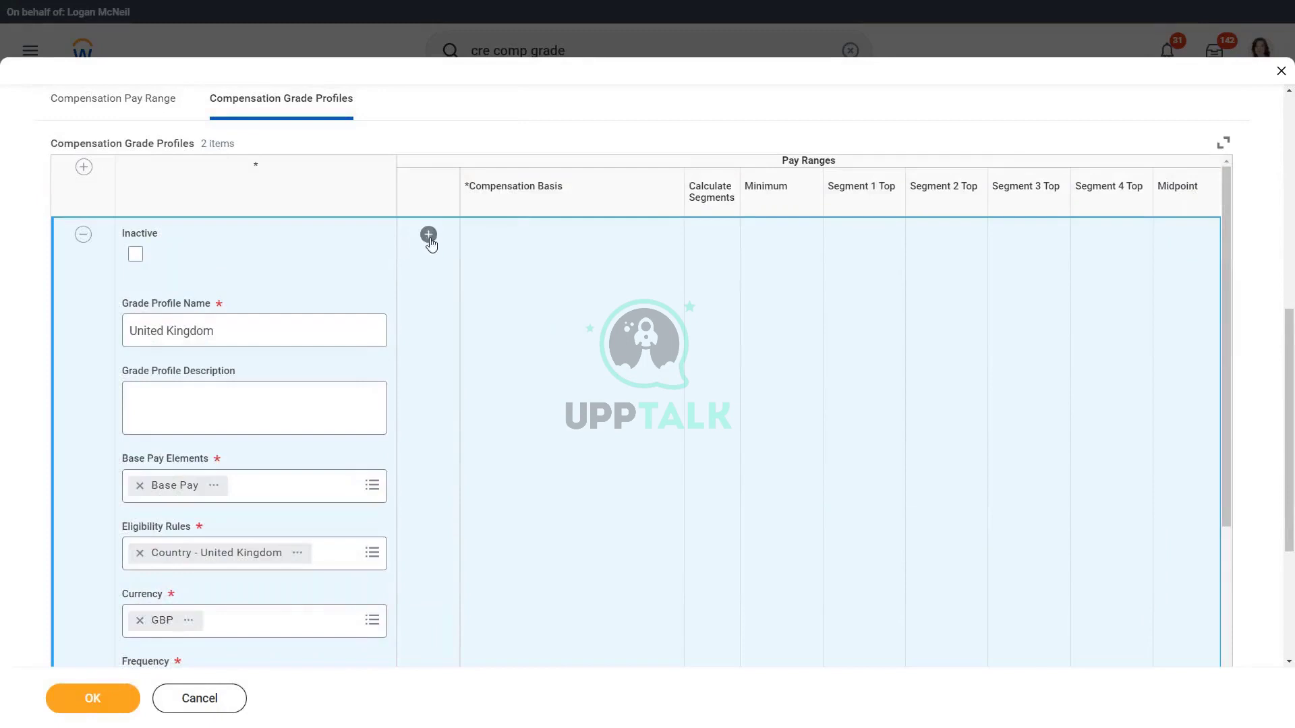
{"action": "left_click", "coordinate": [773, 456]}
{"action": "left_click_drag", "start_coordinate": [773, 457], "coordinate": [810, 450]}
{"action": "type", "text": "40000"}
{"action": "key", "text": "Tab"}
{"action": "key", "text": "Tab"}
{"action": "key", "text": "Tab"}
{"action": "key", "text": "Tab"}
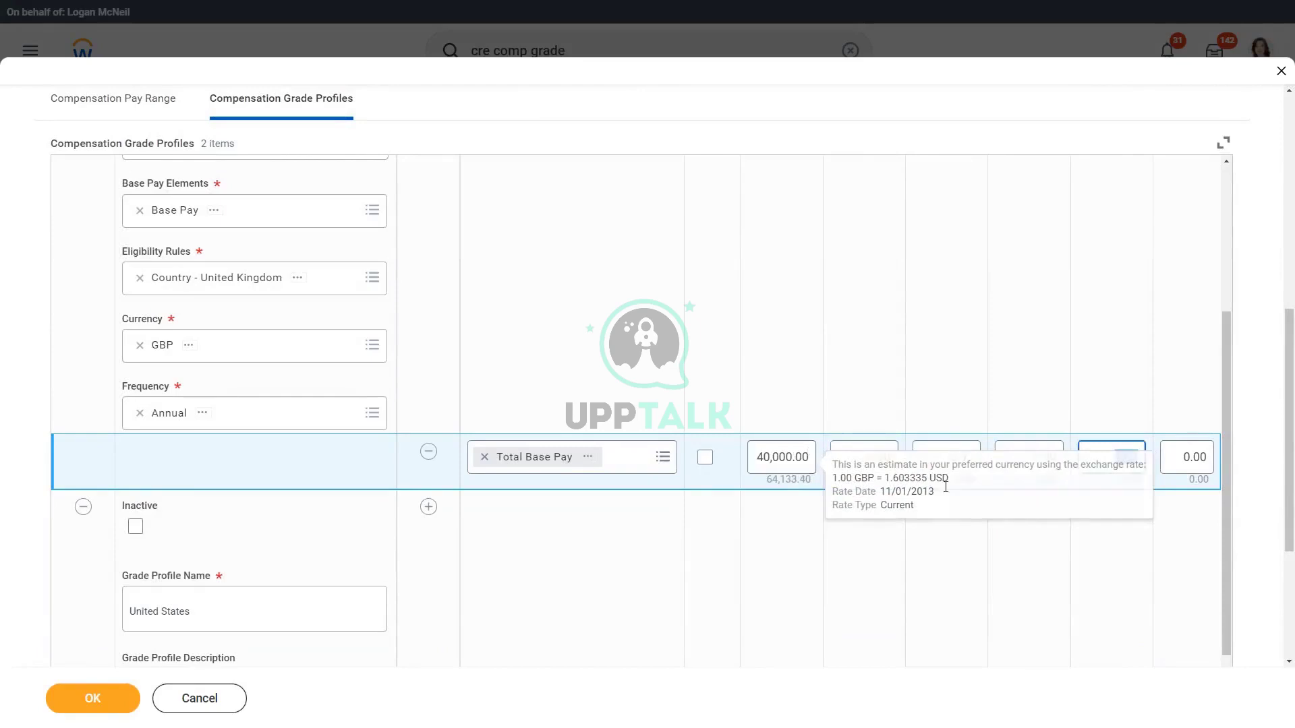
{"action": "type", "text": "90000"}
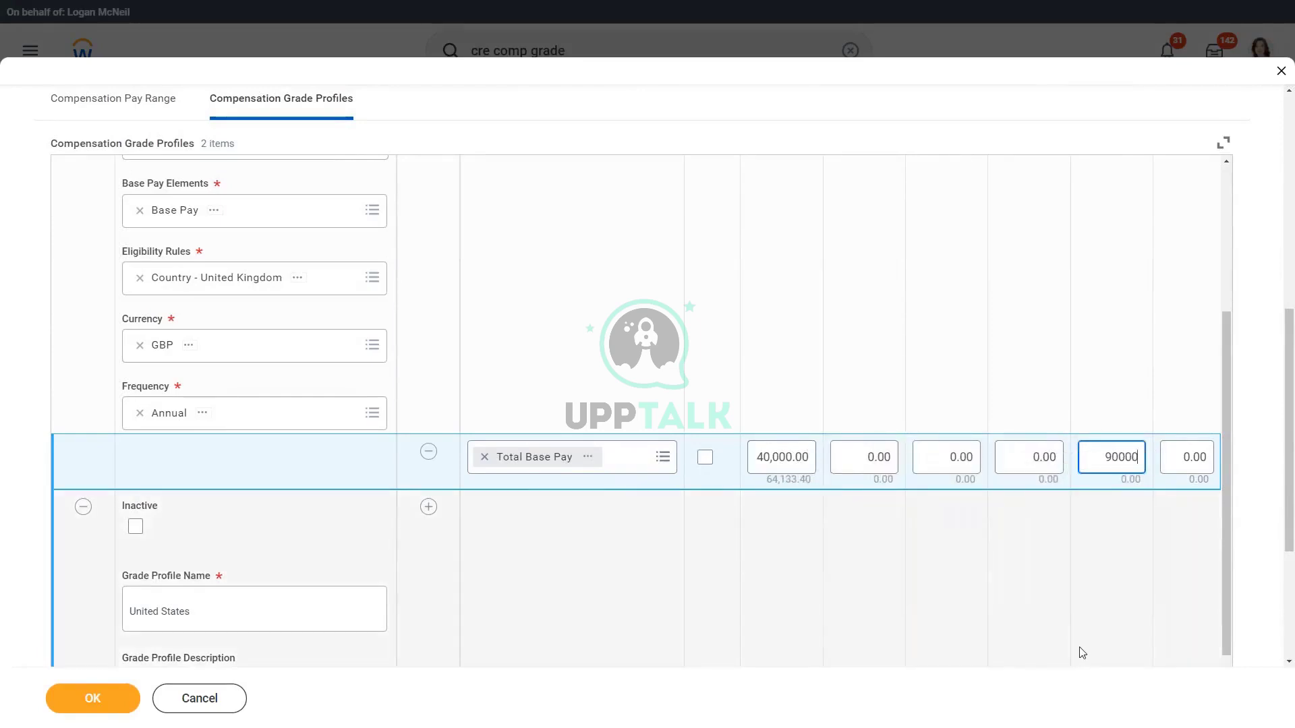
{"action": "key", "text": "Tab"}
Enable Calculate Segments for the pay ranges of both the United Kingdom and United States profiles.
{"action": "left_click", "coordinate": [704, 457]}
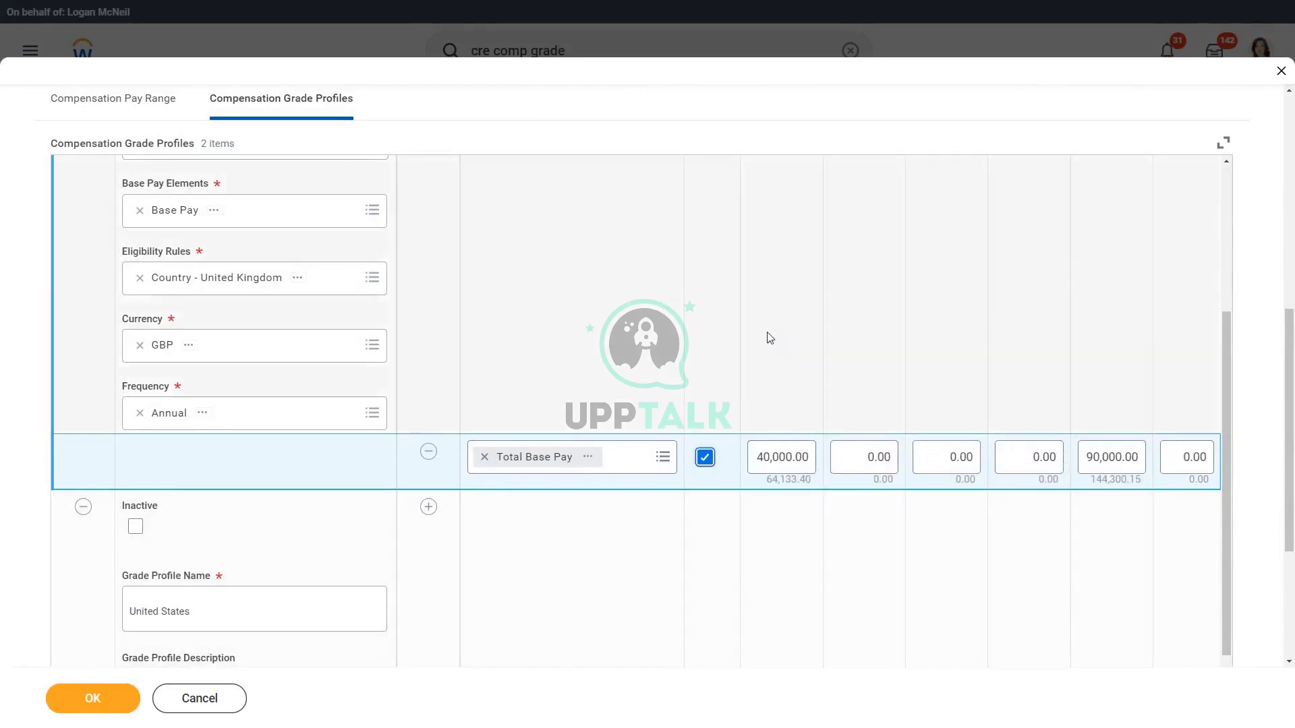
{"action": "scroll", "coordinate": [769, 340], "scroll_direction": "down", "scroll_amount": 7}
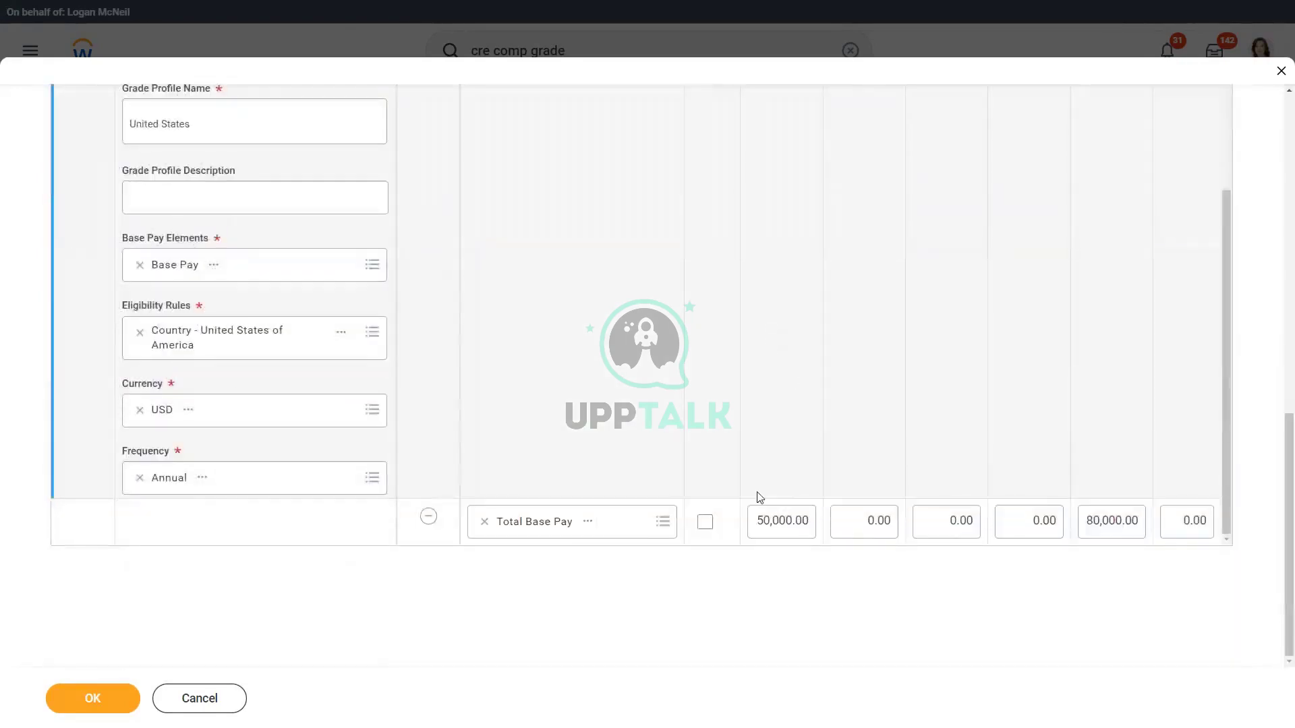
{"action": "left_click", "coordinate": [705, 521]}
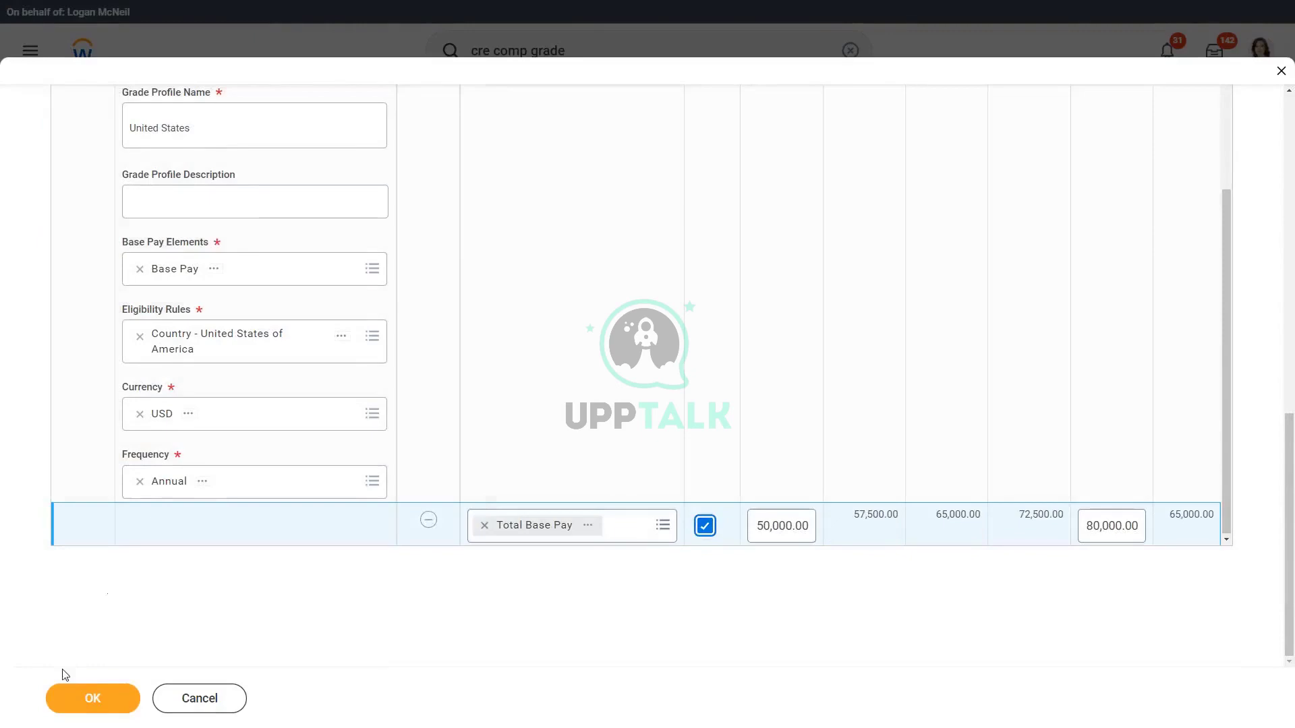
Check the WW_Management grade's default settings and submit the compensation grade.
{"action": "scroll", "coordinate": [367, 266], "scroll_direction": "up", "scroll_amount": 10}
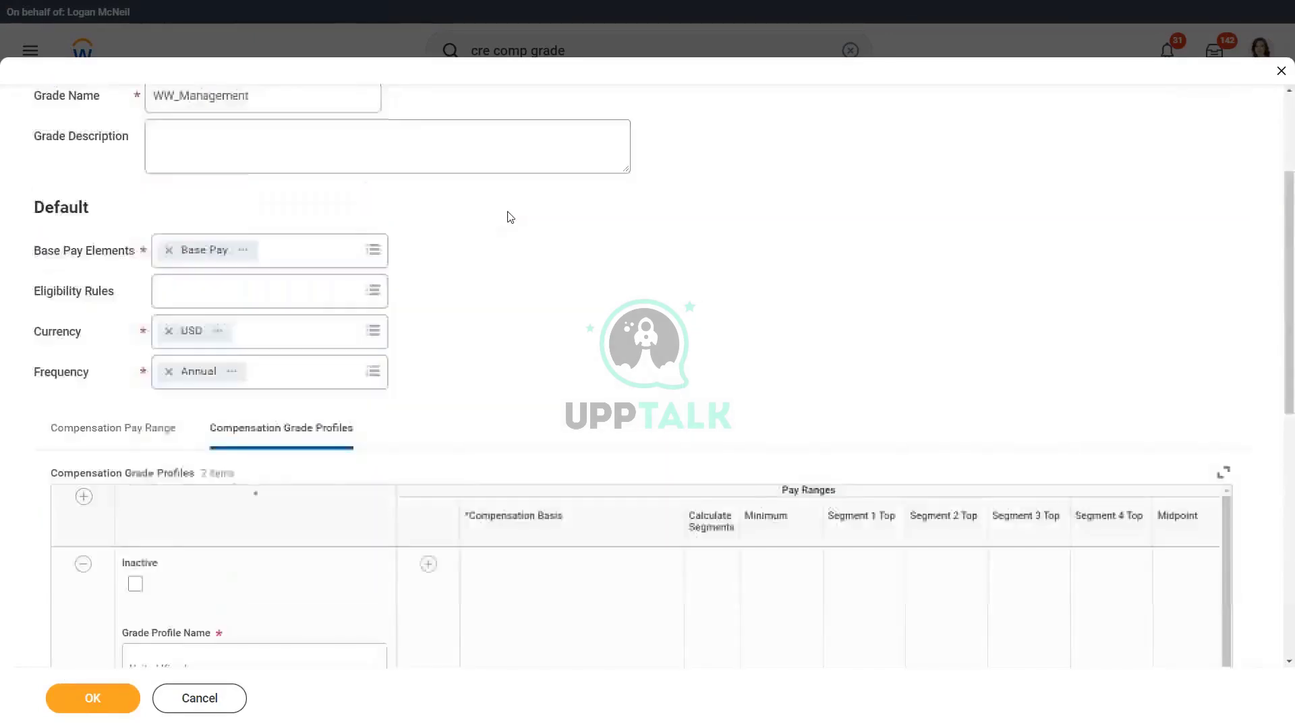
{"action": "scroll", "coordinate": [510, 217], "scroll_direction": "up", "scroll_amount": 3}
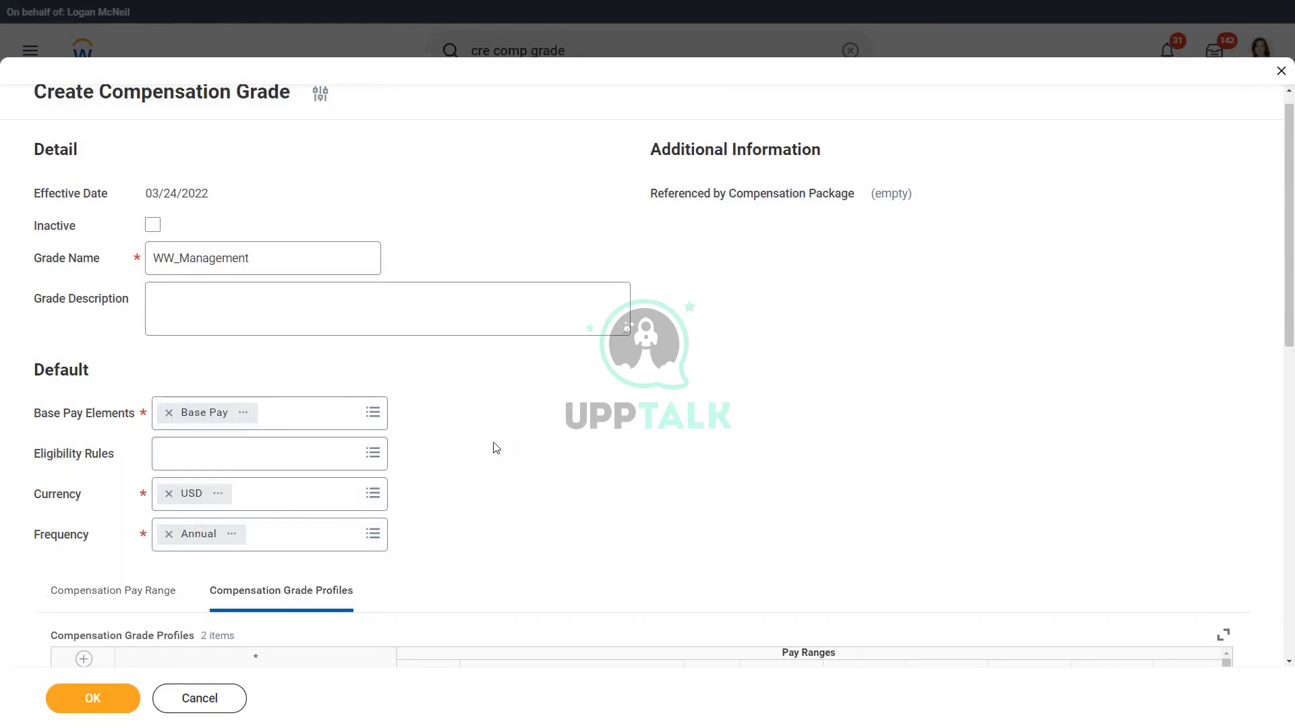
{"action": "left_click", "coordinate": [94, 698]}
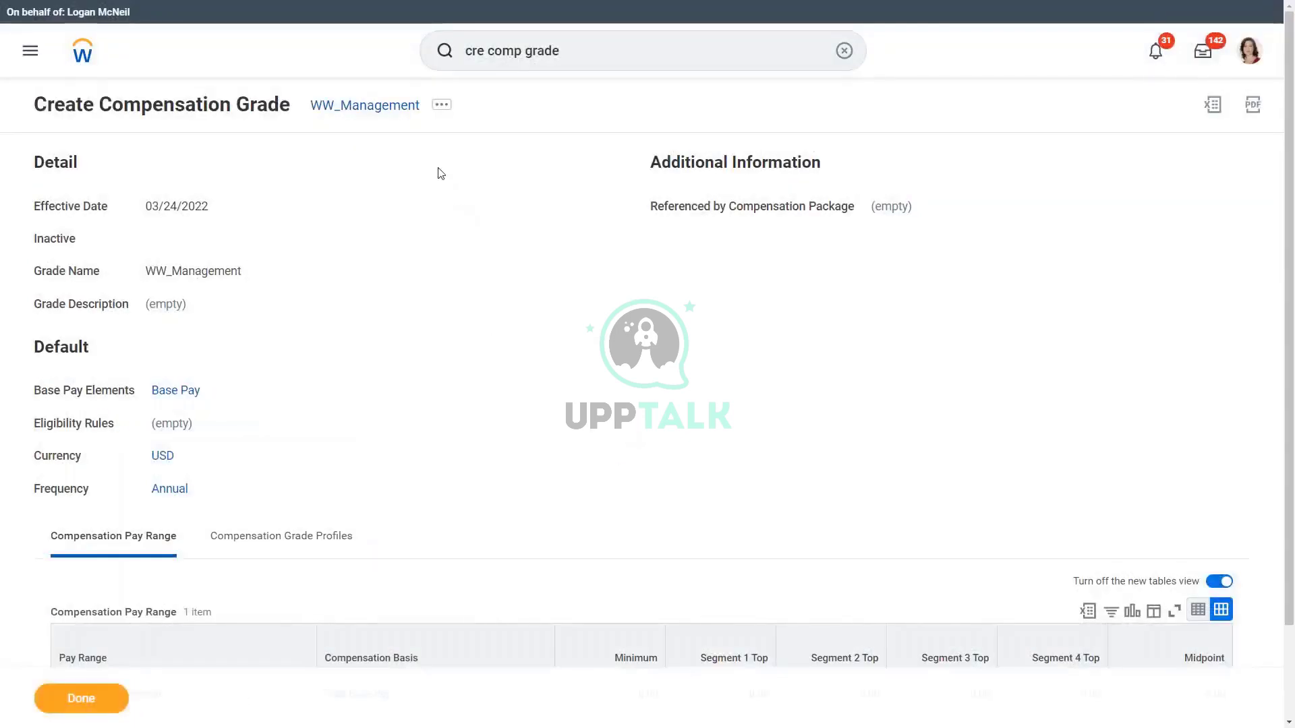
Start another compensation grade effective 03/24/2022, keeping 4 pay range segments and enabling Use Grade Profiles.
{"action": "left_click", "coordinate": [590, 47]}
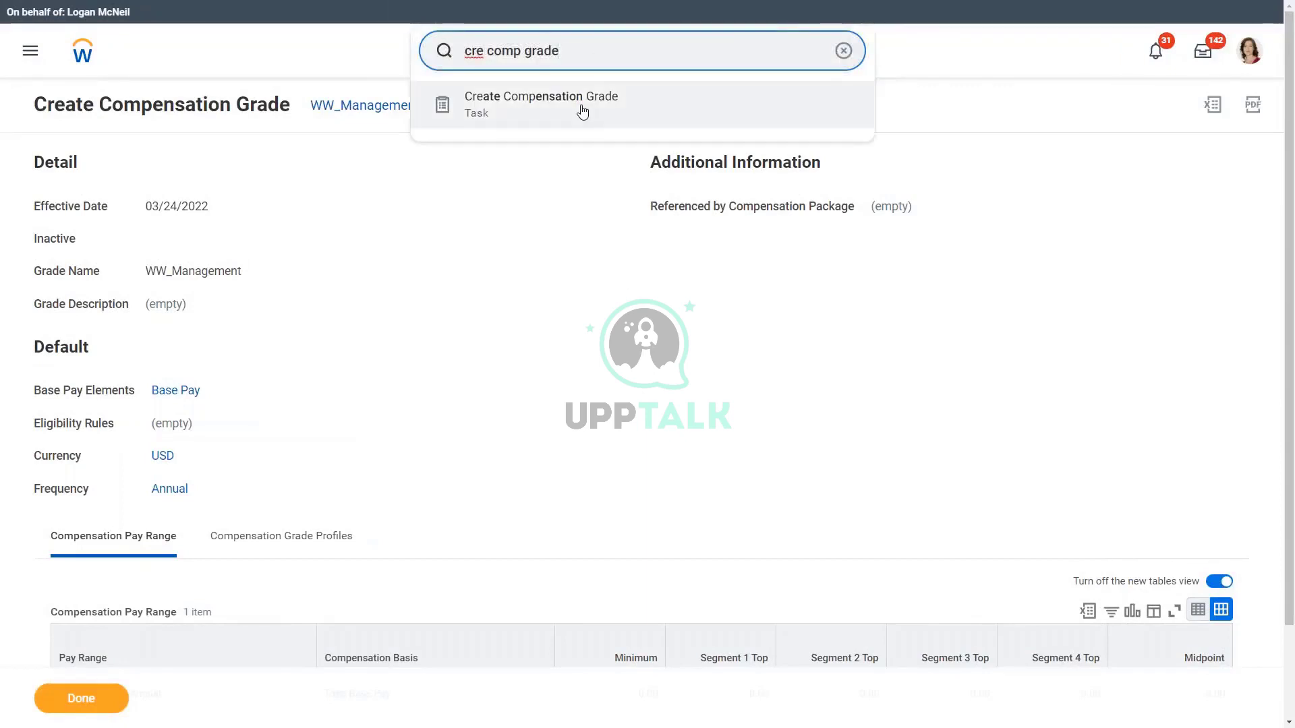
{"action": "left_click", "coordinate": [582, 111]}
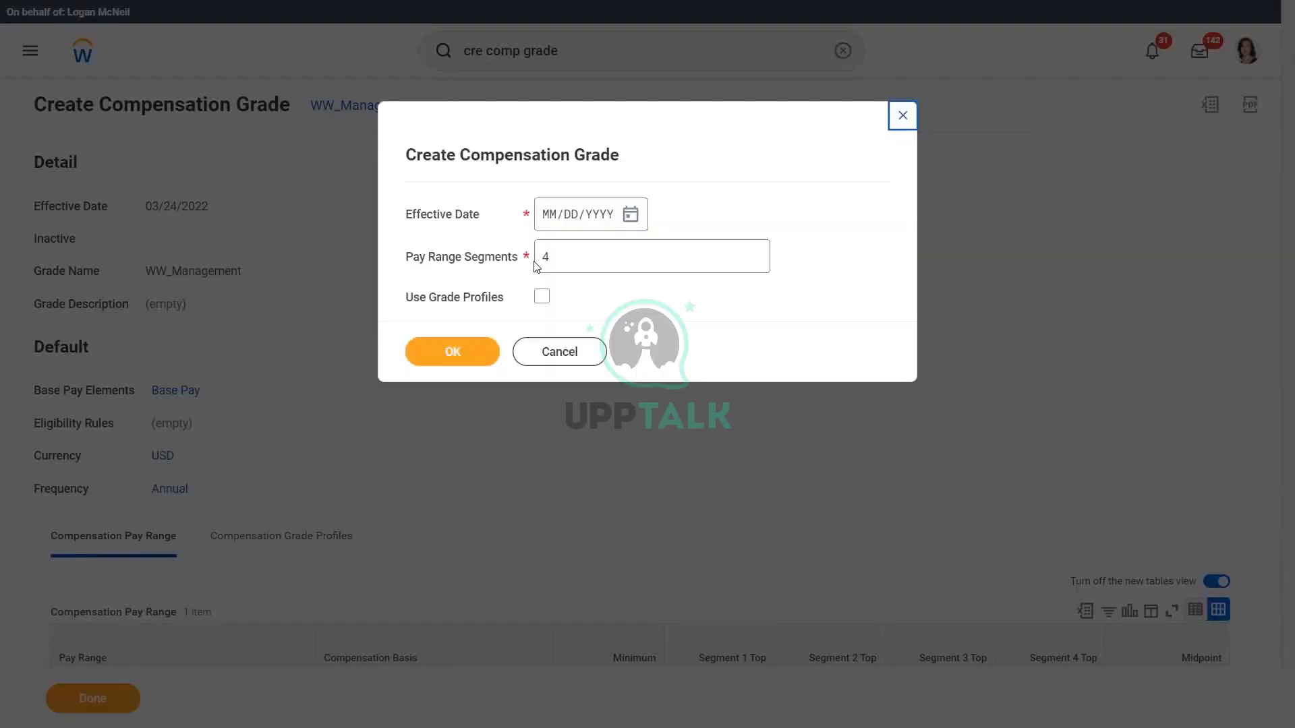
{"action": "left_click", "coordinate": [630, 215]}
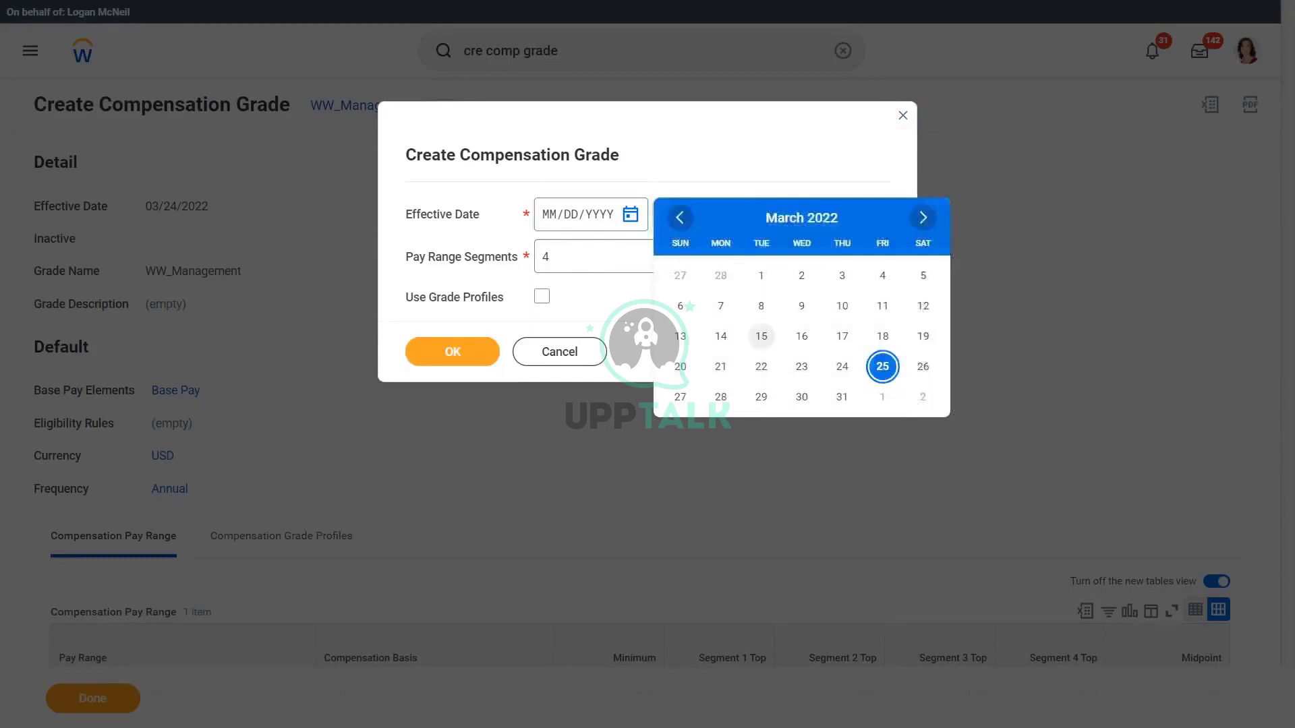
{"action": "left_click", "coordinate": [842, 366]}
{"action": "left_click", "coordinate": [540, 301]}
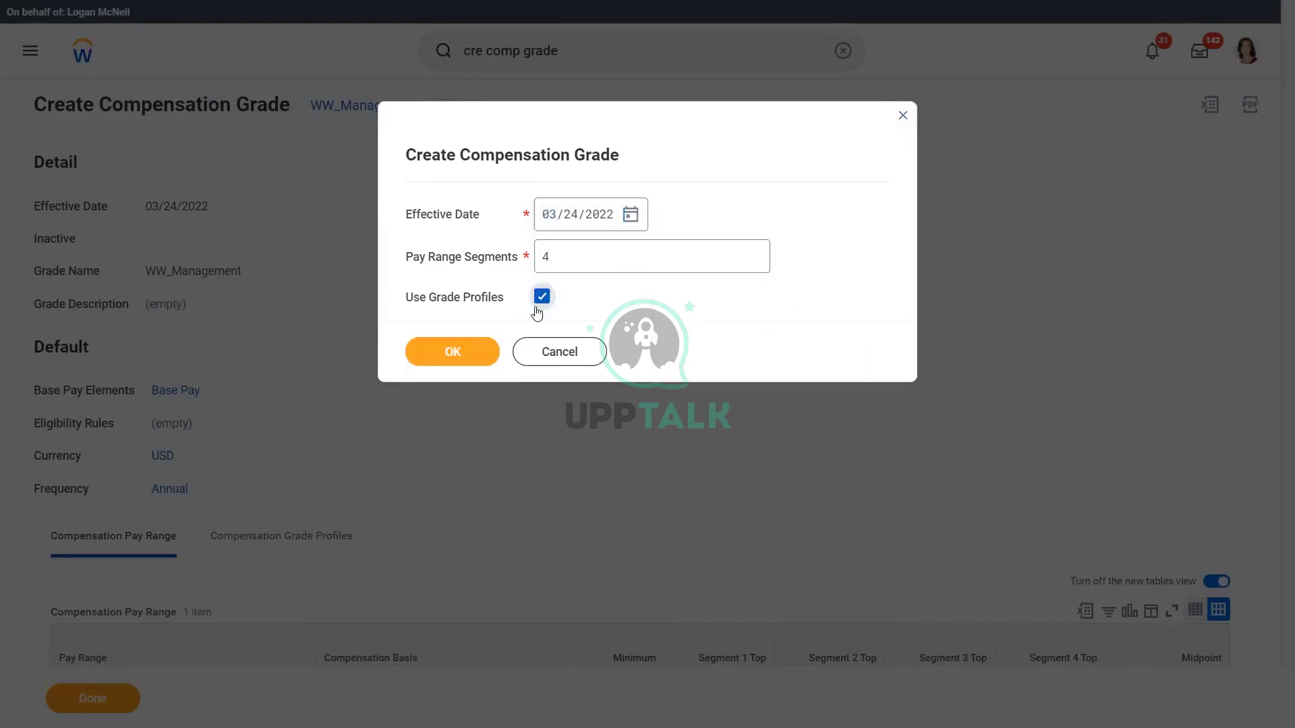
{"action": "left_click", "coordinate": [427, 345]}
Name the new compensation grade WW_Non Managers and select Base Pay as its default base pay element.
{"action": "left_click", "coordinate": [242, 269]}
{"action": "type", "text": "WW_Non Managers"}
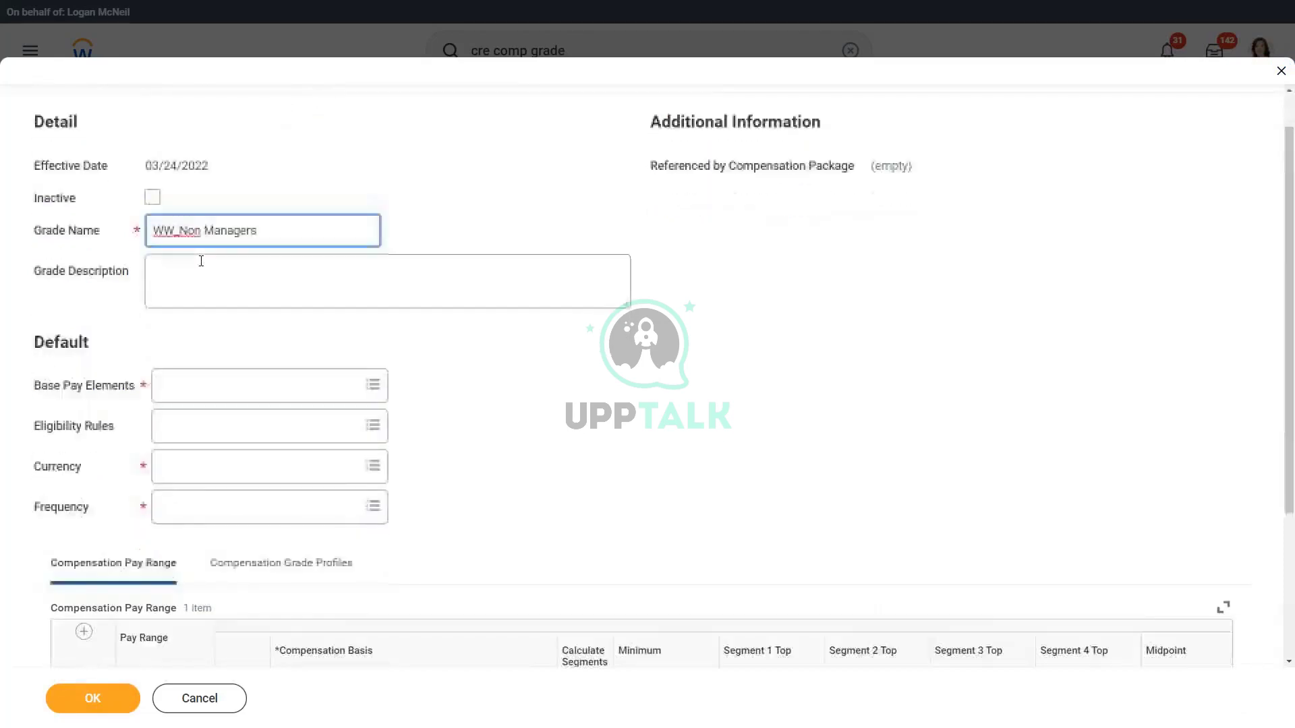
{"action": "left_click", "coordinate": [256, 432]}
{"action": "type", "text": "base pay"}
{"action": "key", "text": "Return"}
{"action": "left_click", "coordinate": [228, 353]}
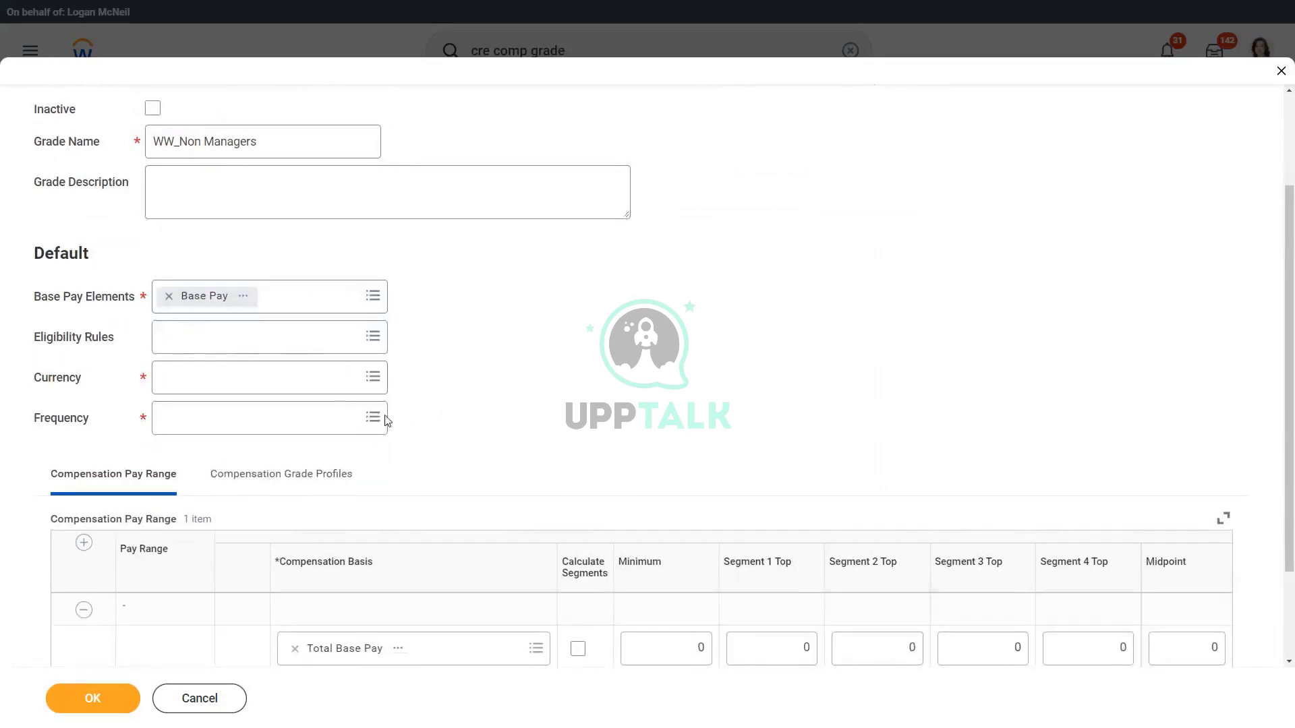
Set the WW_Non Managers grade's default currency to USD and its frequency to Annual.
{"action": "left_click", "coordinate": [364, 378]}
{"action": "type", "text": "usd"}
{"action": "key", "text": "Return"}
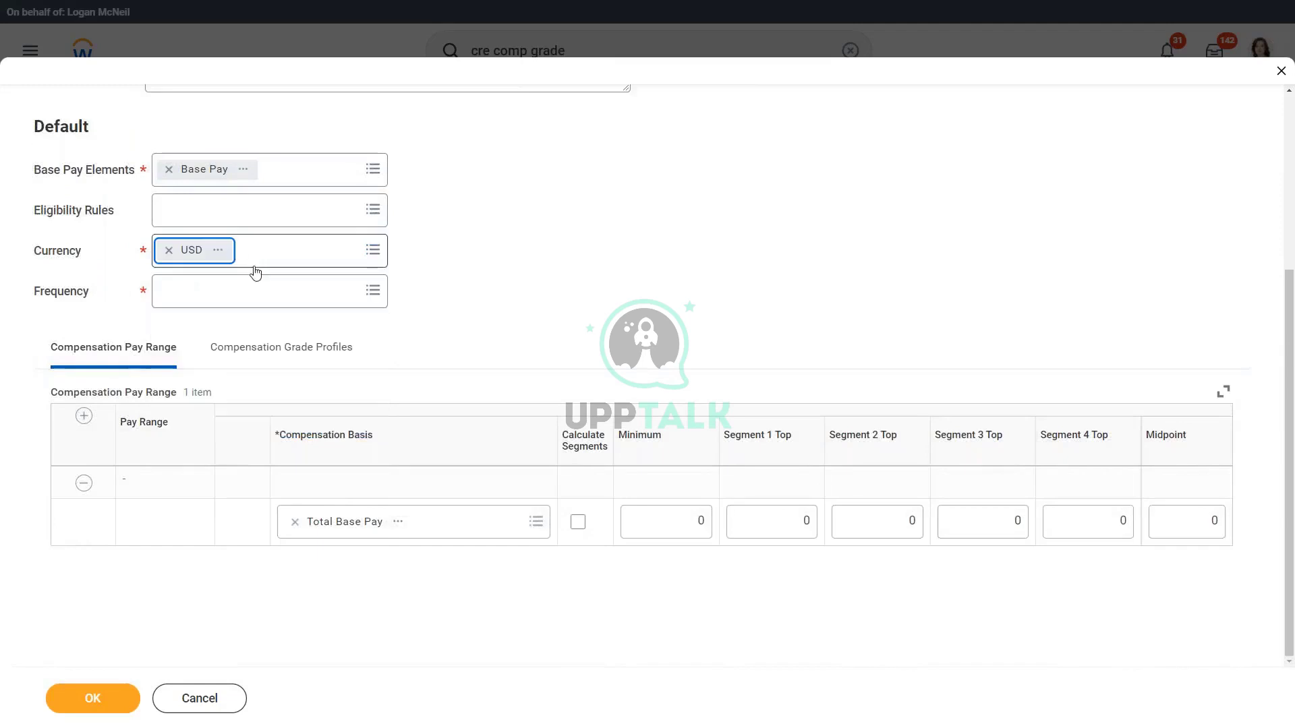
{"action": "key", "text": "Tab"}
{"action": "type", "text": "ann"}
{"action": "key", "text": "Return"}
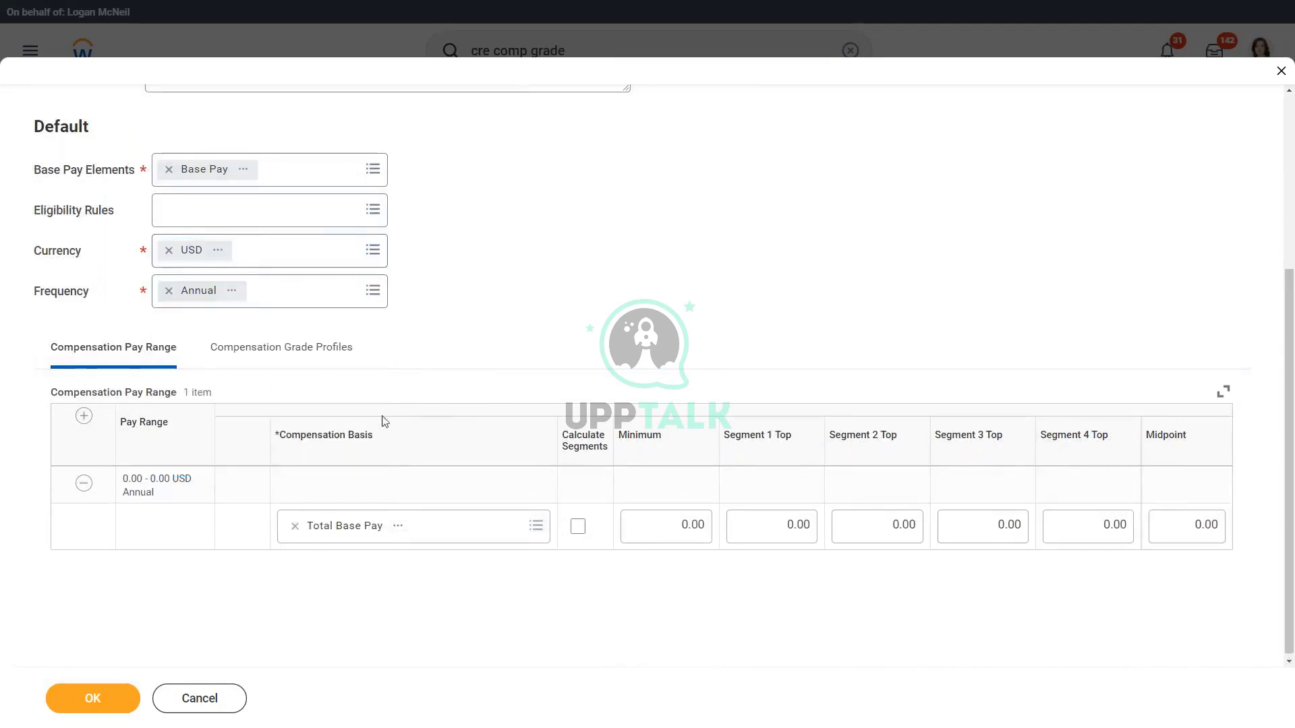
Show the WW_Non Managers grade's Compensation Grade Profiles and name the first profile United States.
{"action": "left_click", "coordinate": [281, 346]}
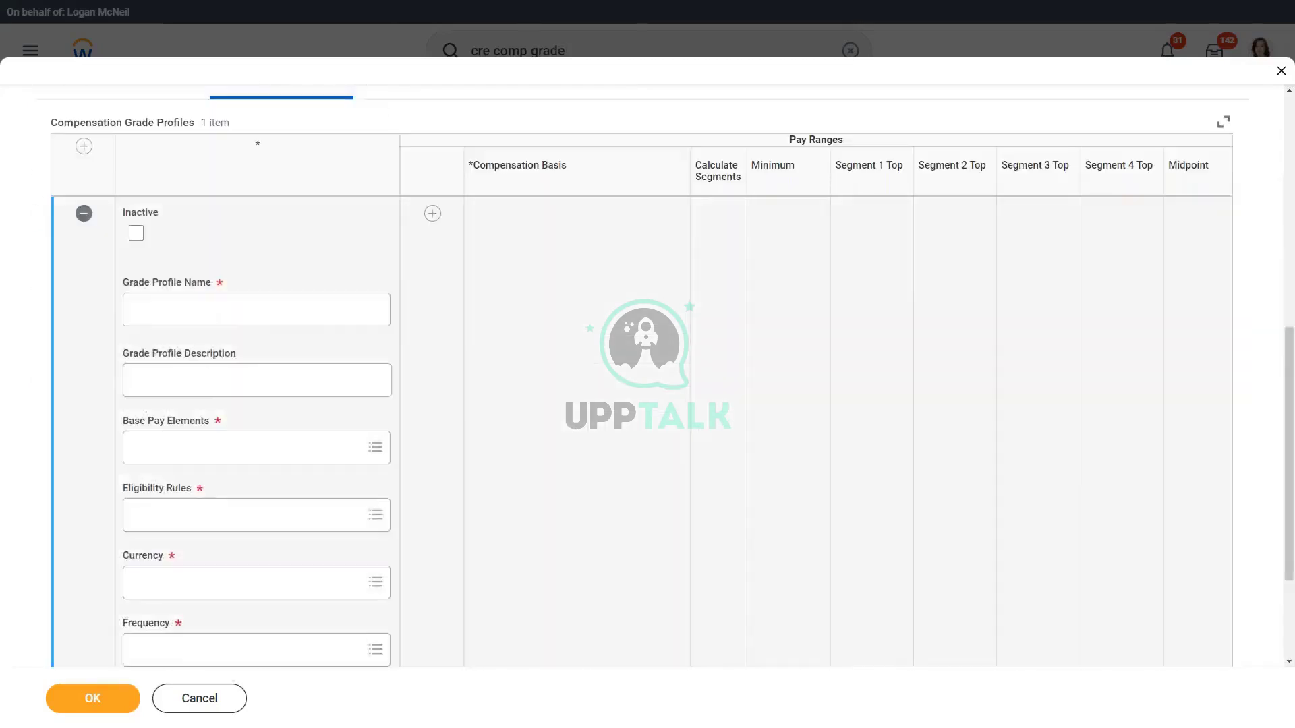
{"action": "type", "text": "United STates"}
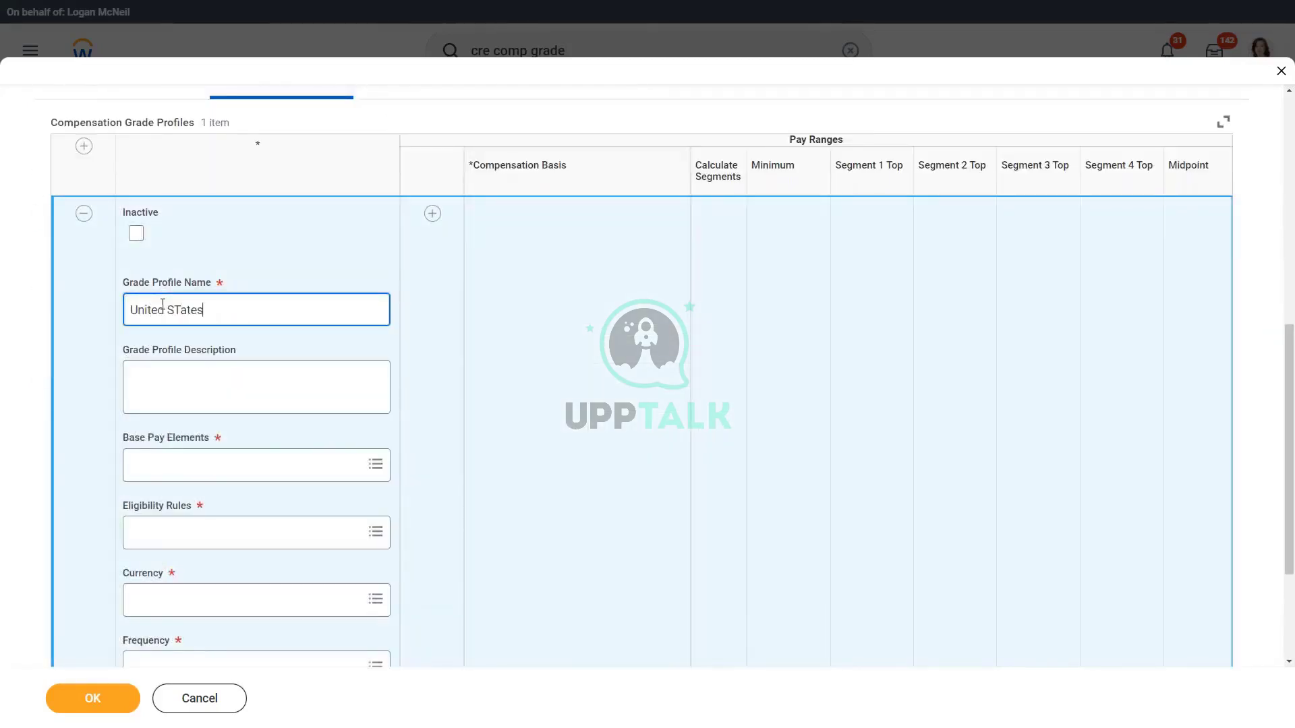
{"action": "key", "text": "BackSpace"}
{"action": "key", "text": "BackSpace"}
{"action": "key", "text": "BackSpace"}
{"action": "key", "text": "BackSpace"}
{"action": "key", "text": "BackSpace"}
{"action": "type", "text": "tates"}
Assign the Base Pay element and the Country - United States of America eligibility rule to the United States grade profile.
{"action": "left_click", "coordinate": [195, 472]}
{"action": "type", "text": "base pay"}
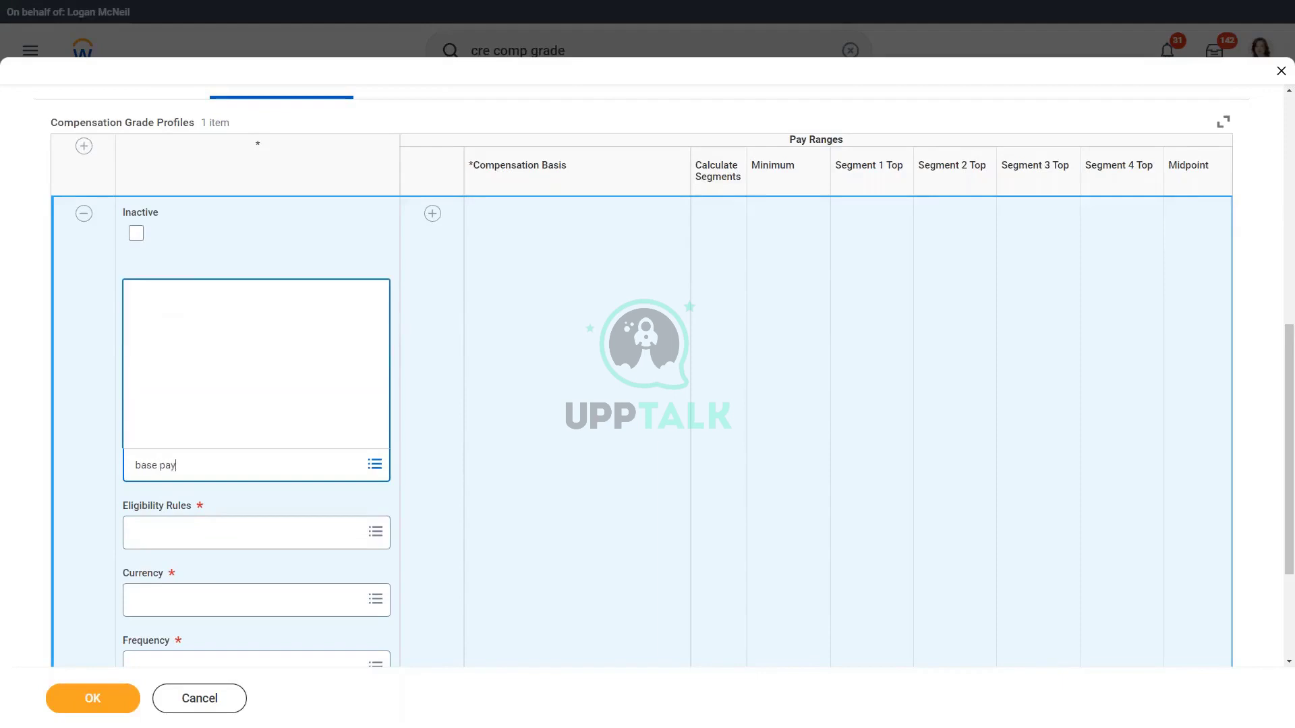
{"action": "key", "text": "Return"}
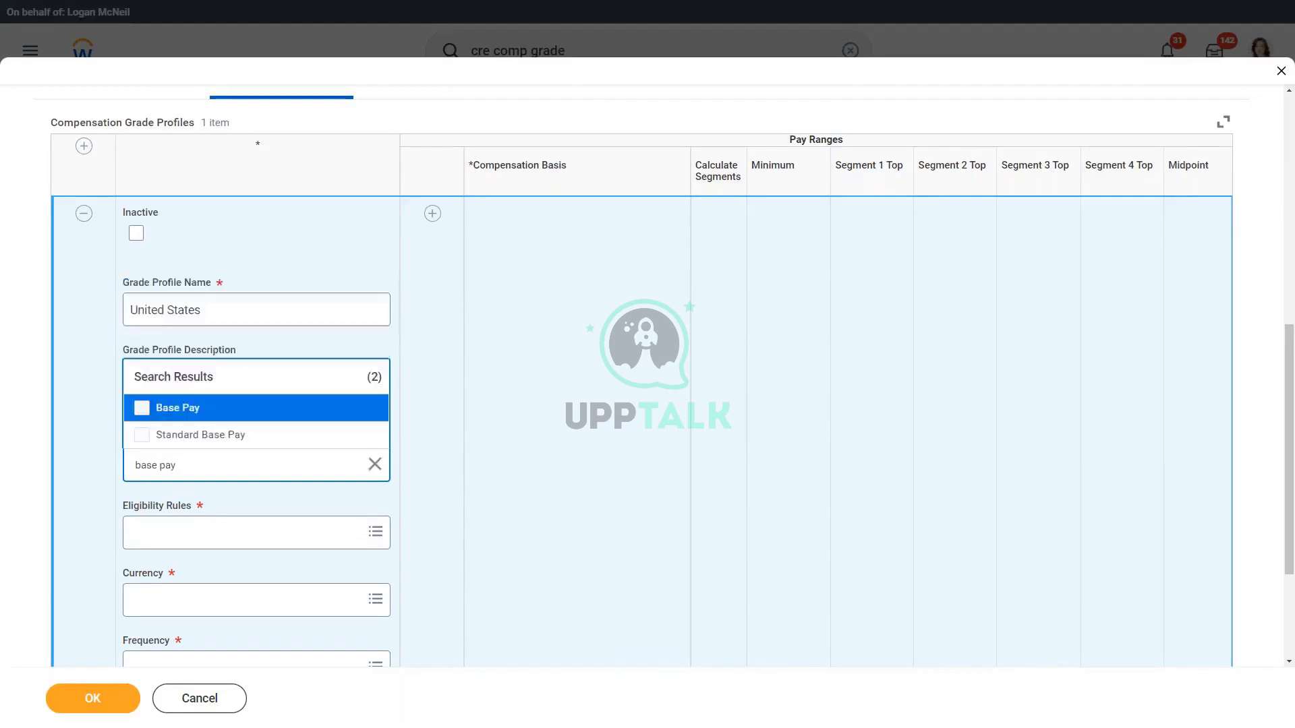
{"action": "left_click", "coordinate": [222, 407]}
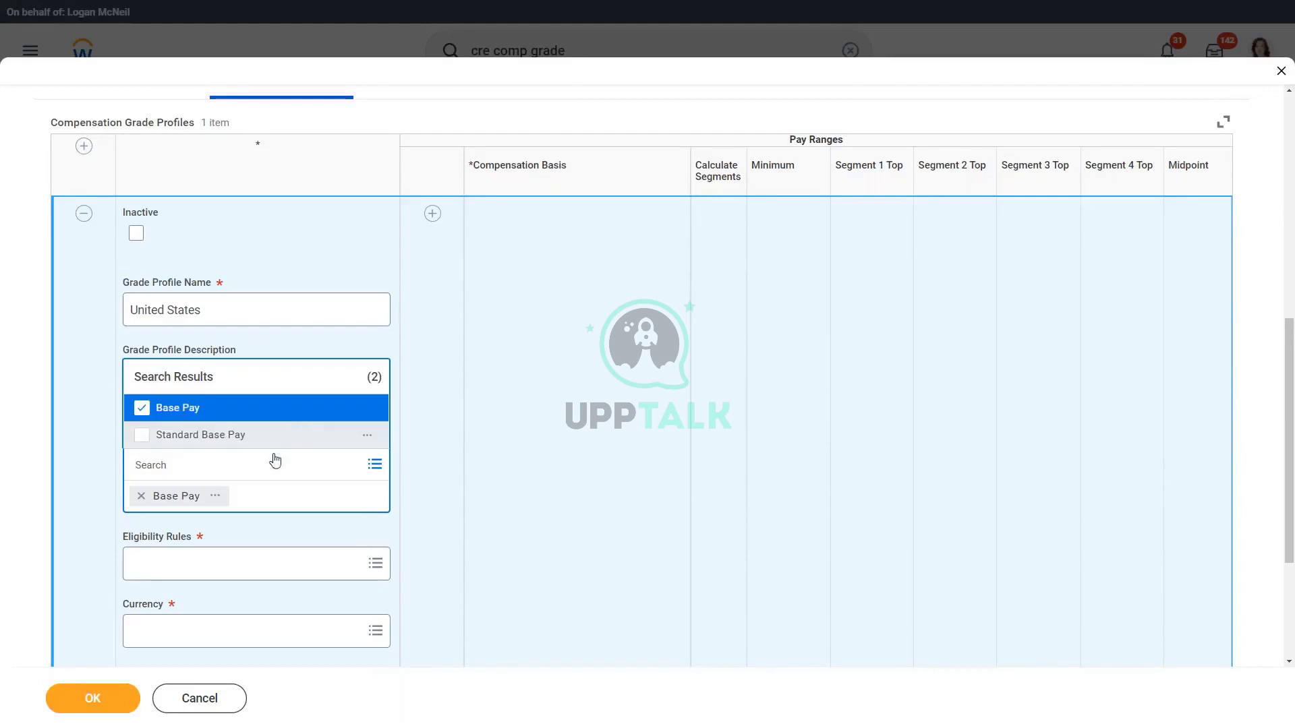
{"action": "left_click", "coordinate": [195, 570]}
{"action": "type", "text": "country united states"}
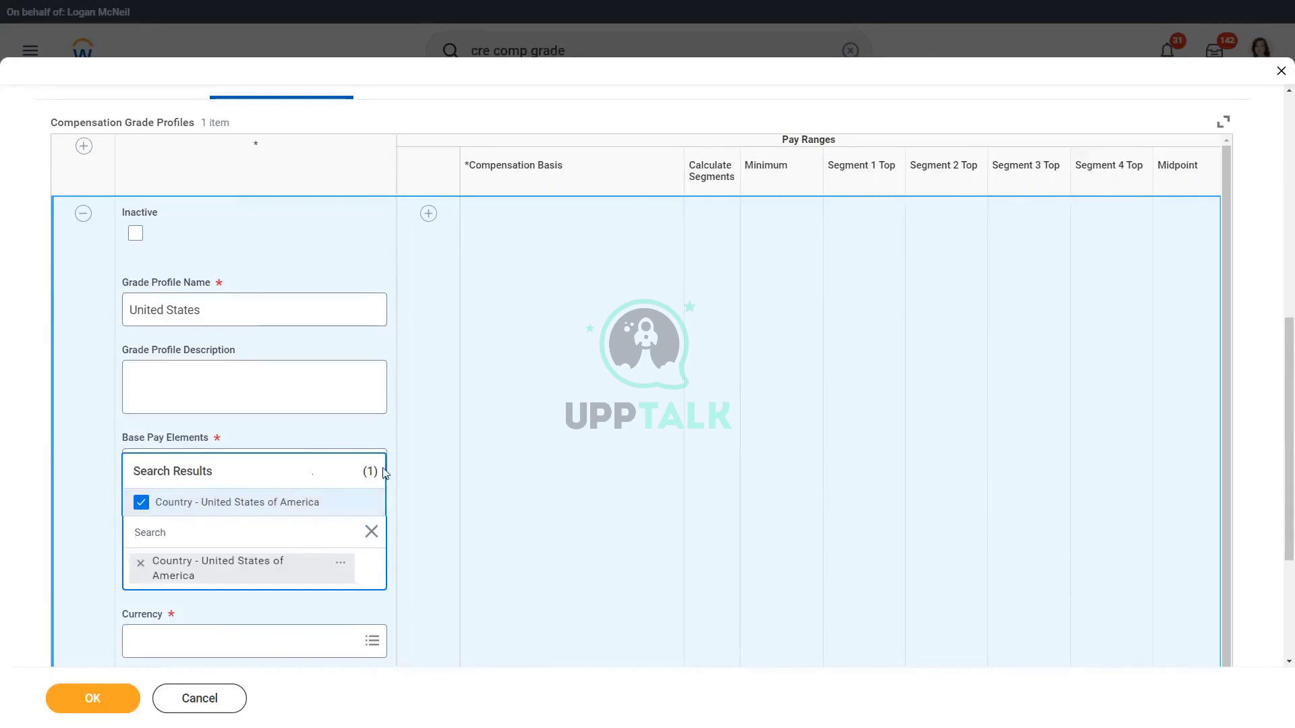
{"action": "left_click", "coordinate": [448, 485]}
Set the United States grade profile's currency to USD and its frequency to Annual.
{"action": "left_click", "coordinate": [196, 644]}
{"action": "type", "text": "usd"}
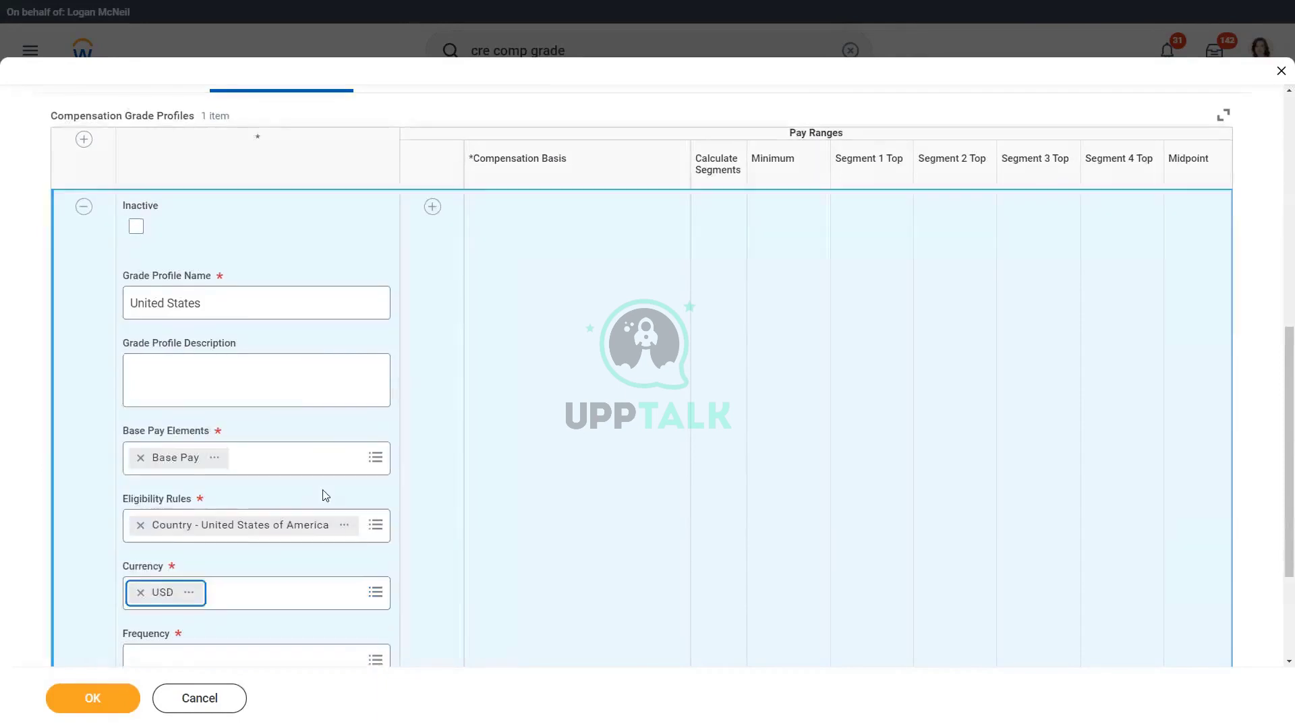
{"action": "scroll", "coordinate": [270, 489], "scroll_direction": "down", "scroll_amount": 3}
{"action": "left_click", "coordinate": [216, 482]}
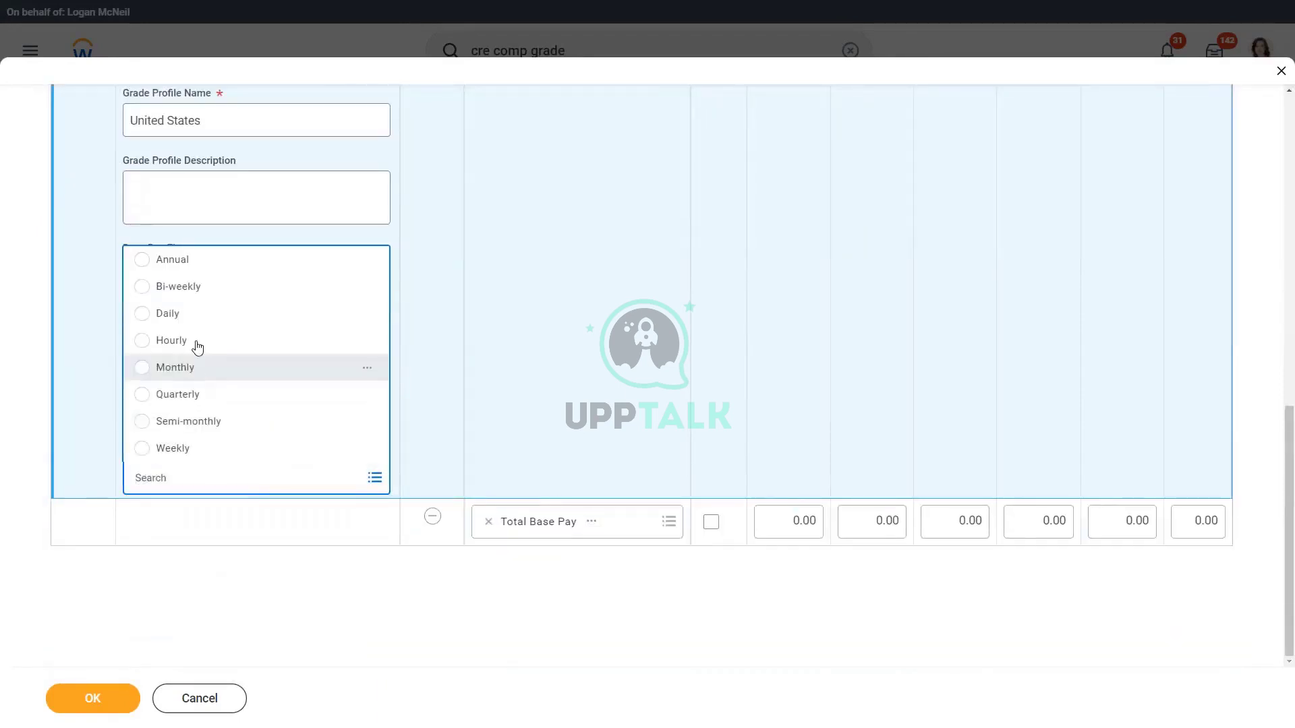
{"action": "left_click", "coordinate": [193, 260]}
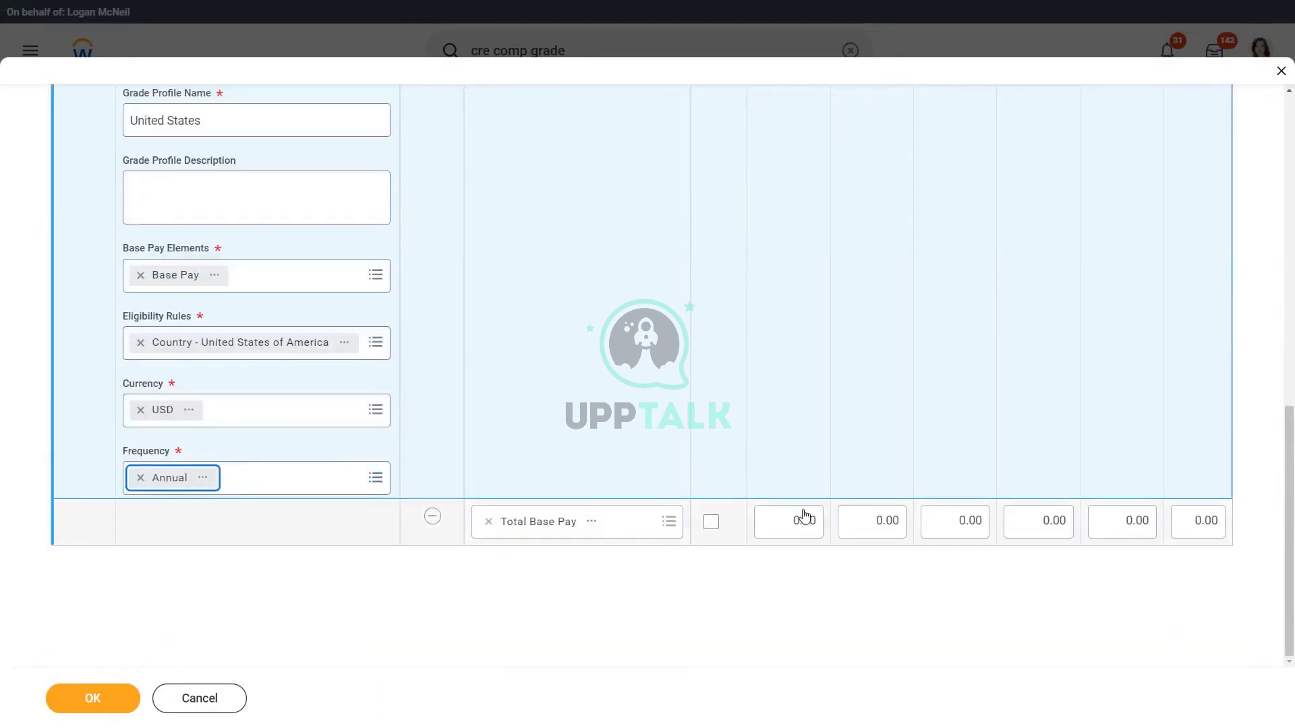
Set the United States Total Base Pay range to minimum 20,000 and Segment 4 Top 60,000, with Calculate Segments enabled.
{"action": "left_click", "coordinate": [783, 527]}
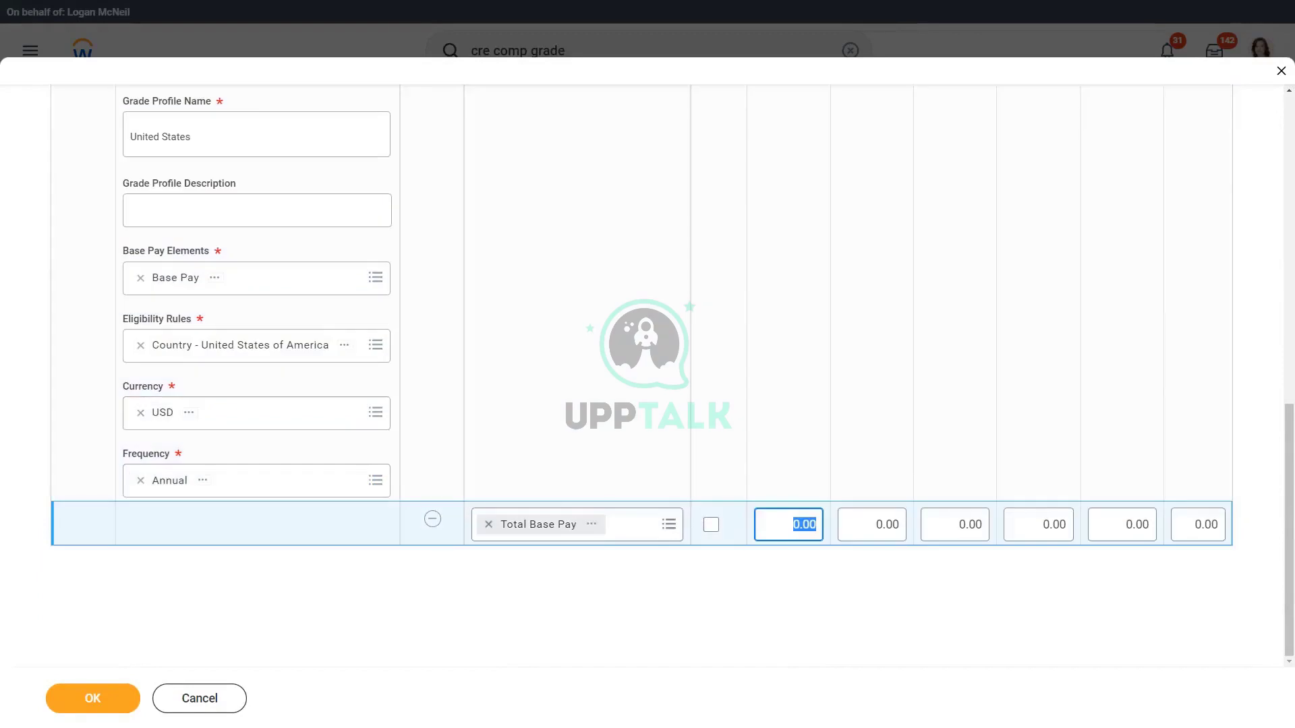
{"action": "type", "text": "20,000"}
{"action": "key", "text": "Tab"}
{"action": "key", "text": "Tab"}
{"action": "key", "text": "Tab"}
{"action": "key", "text": "Tab"}
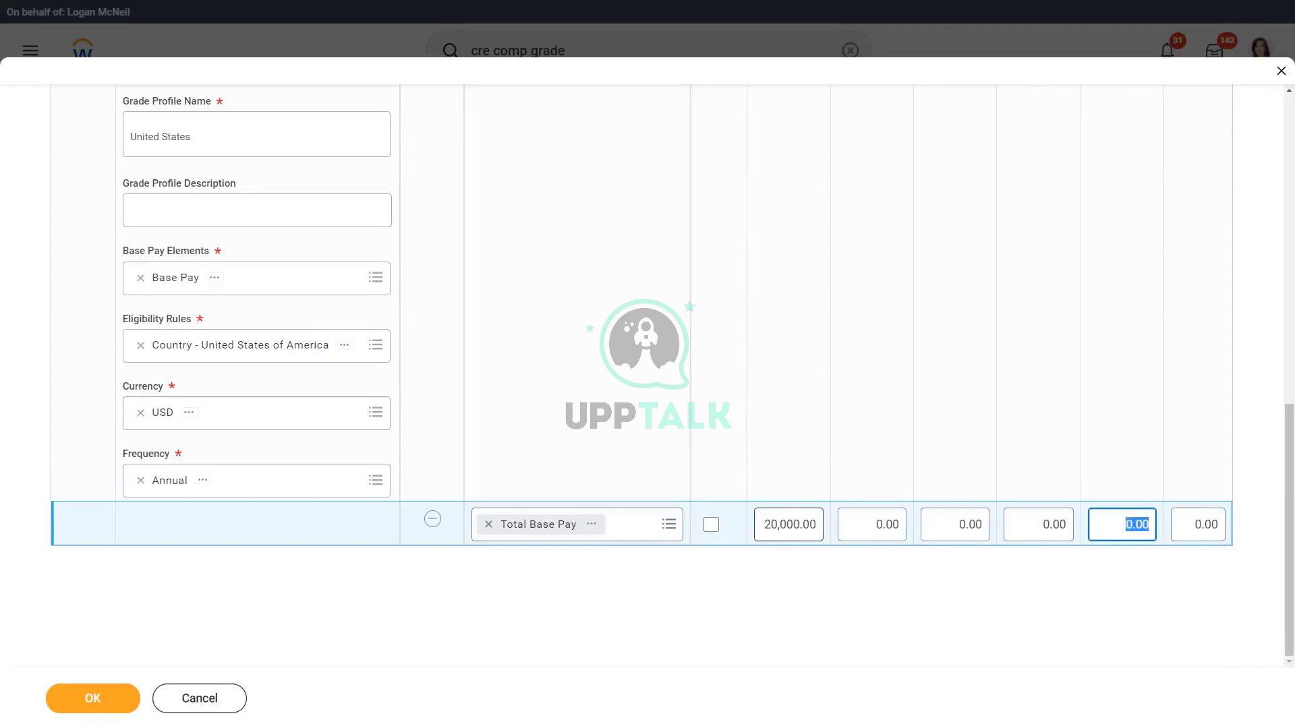
{"action": "type", "text": "60000"}
{"action": "key", "text": "Tab"}
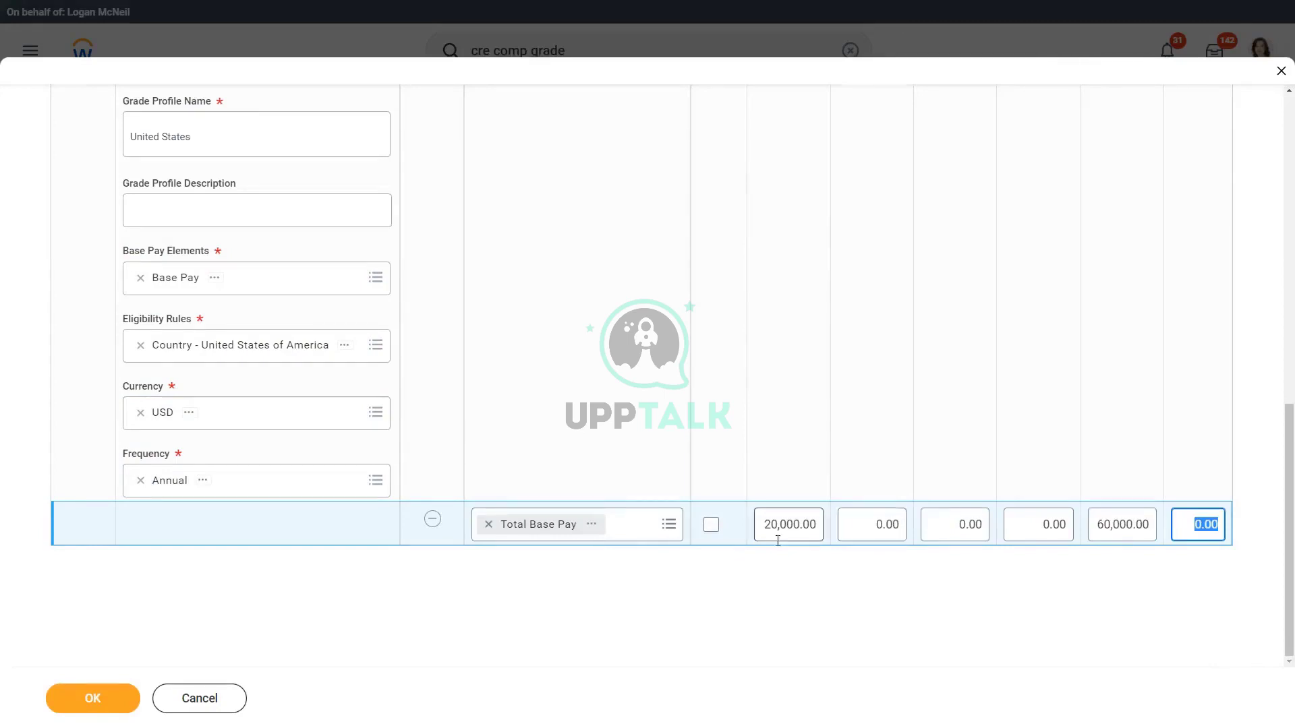
{"action": "left_click", "coordinate": [710, 526]}
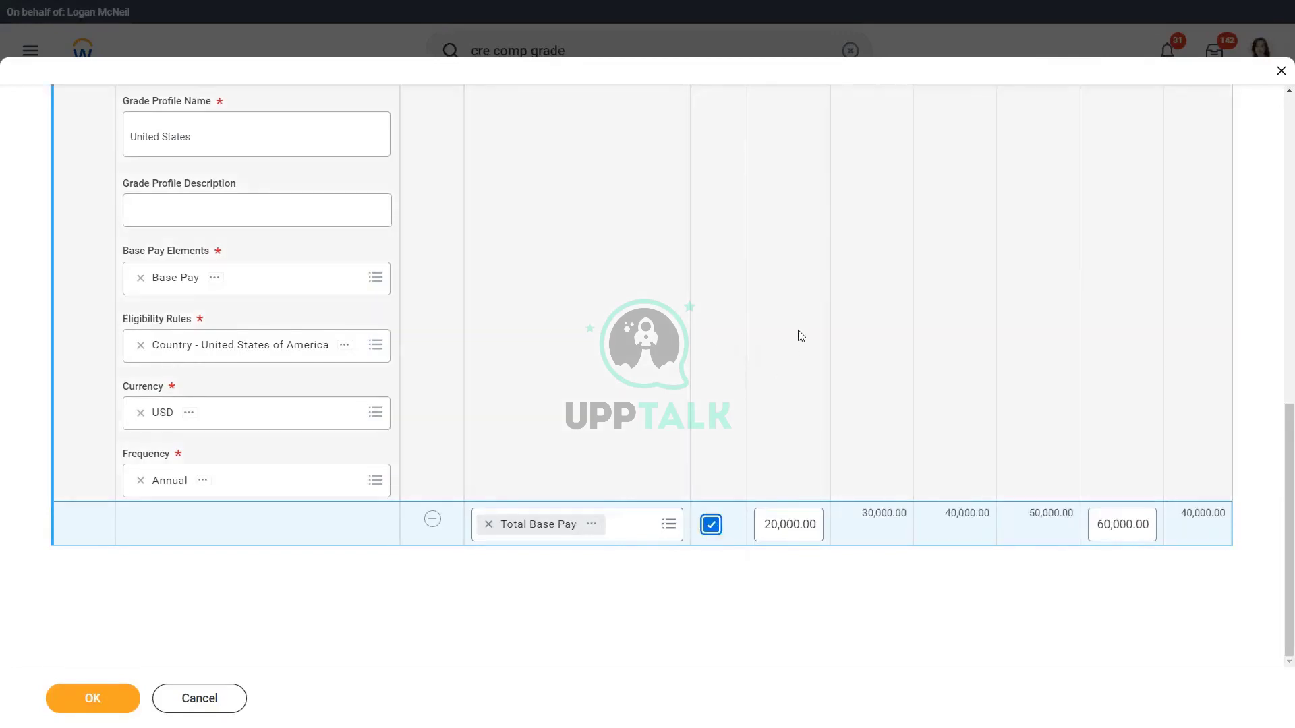
Add a second compensation grade profile and name it United Kingdom.
{"action": "scroll", "coordinate": [801, 336], "scroll_direction": "up", "scroll_amount": 1}
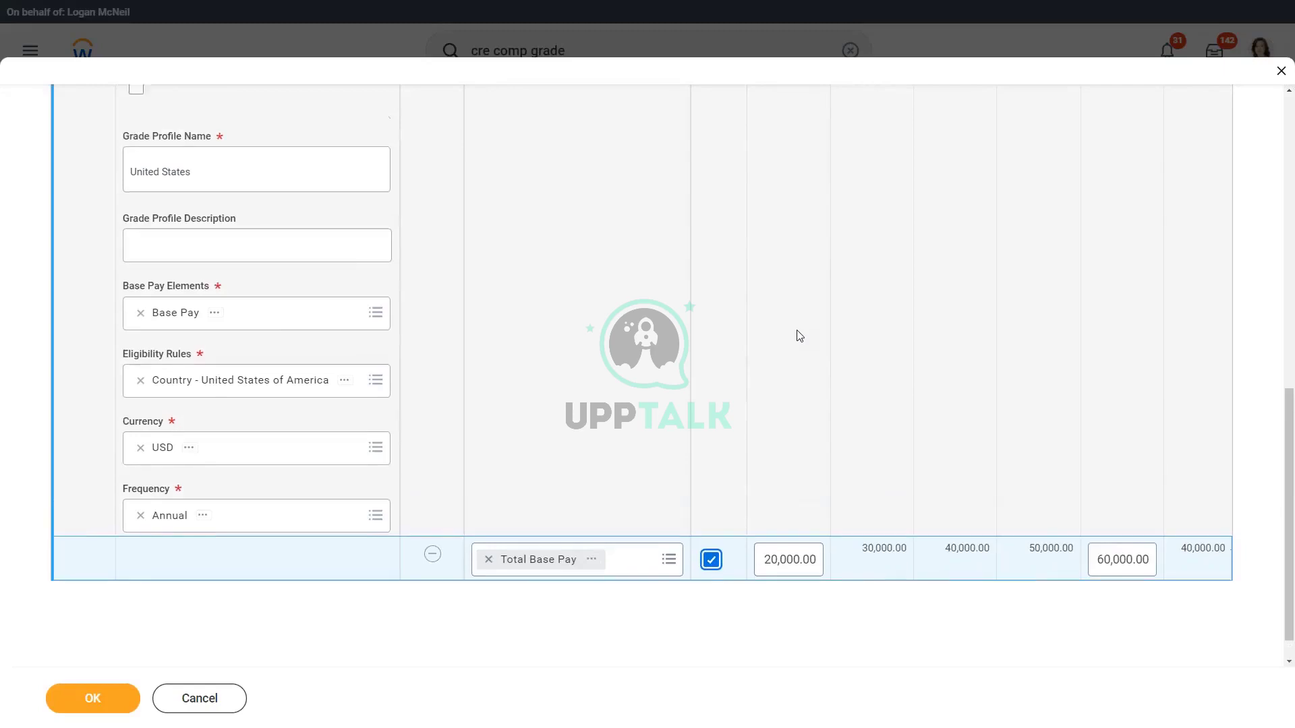
{"action": "scroll", "coordinate": [799, 336], "scroll_direction": "up", "scroll_amount": 3}
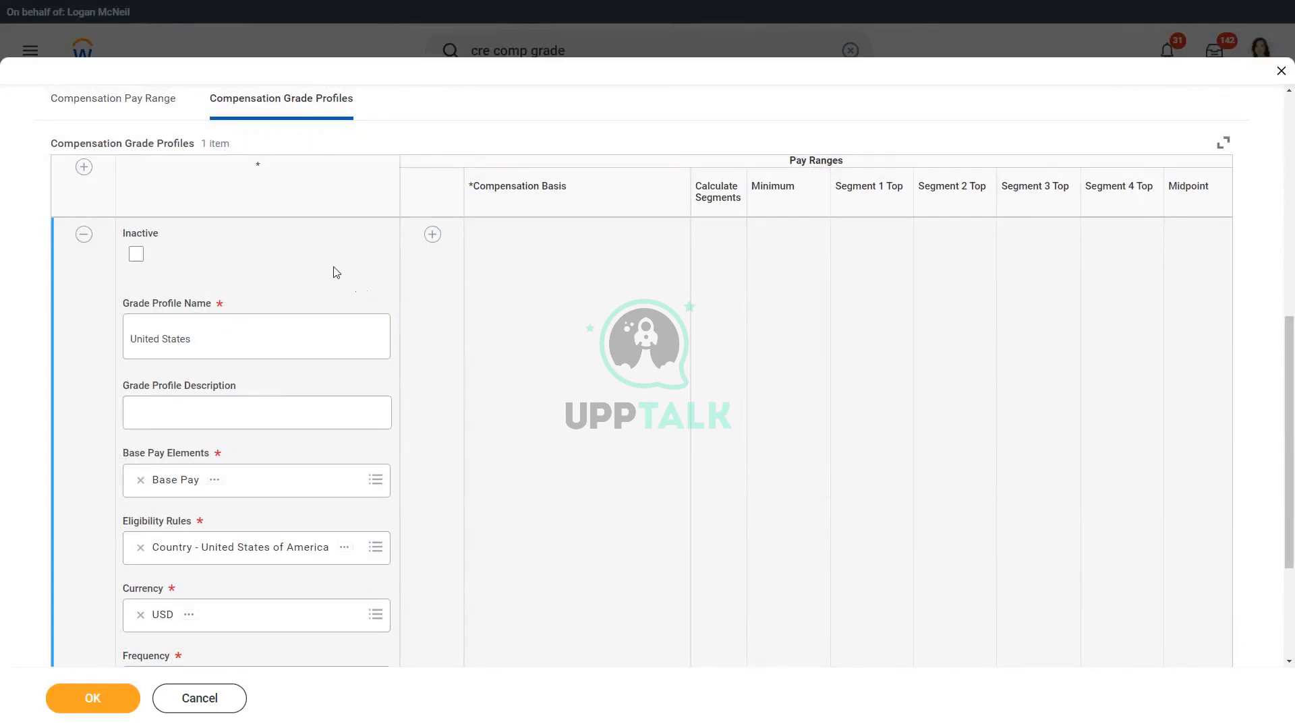
{"action": "left_click", "coordinate": [84, 168]}
{"action": "left_click", "coordinate": [184, 321]}
{"action": "type", "text": "United"}
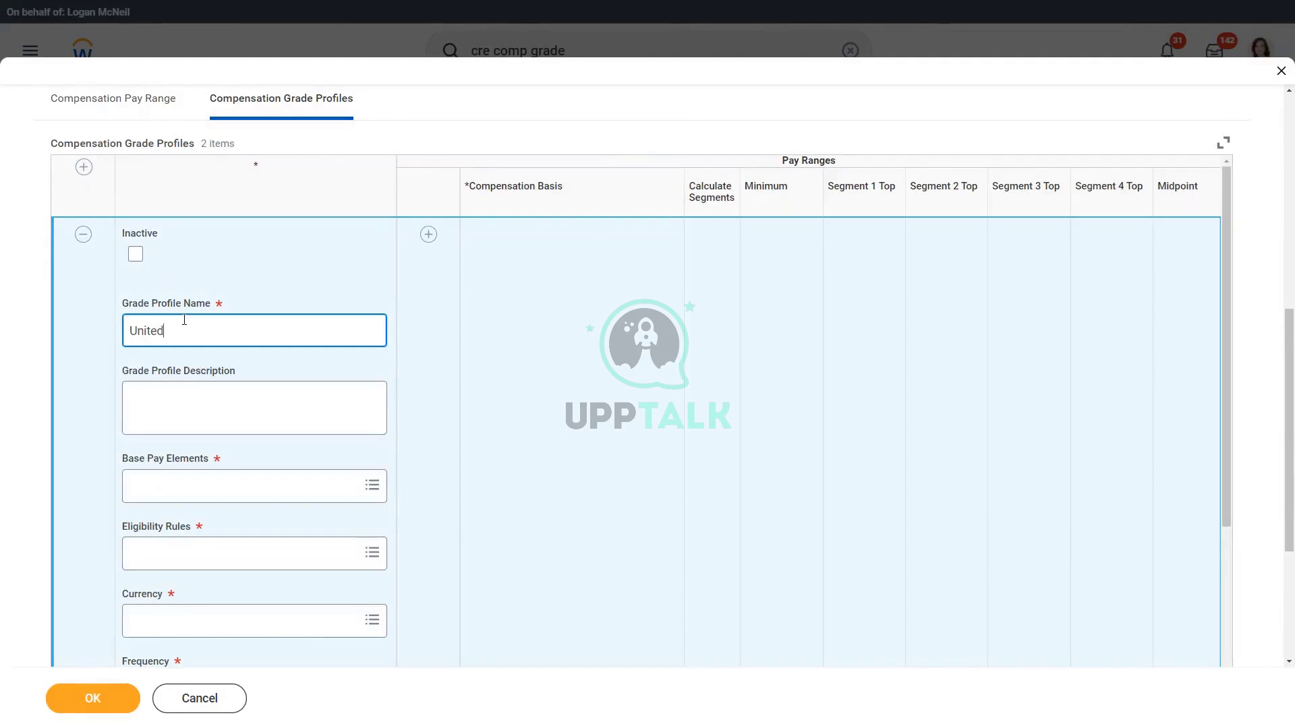
{"action": "type", "text": " Kingdom"}
Assign the Base Pay element and the Country - United Kingdom eligibility rule to the United Kingdom grade profile.
{"action": "left_click", "coordinate": [185, 493]}
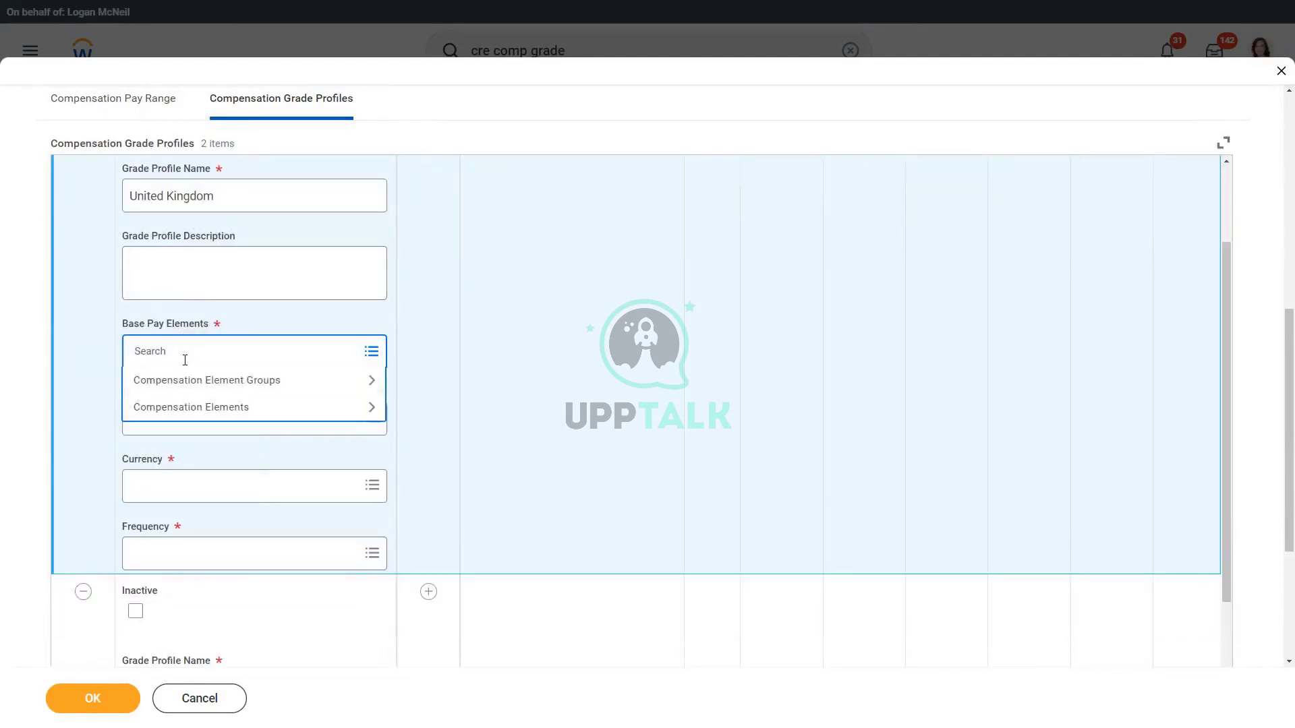
{"action": "type", "text": "base pay"}
{"action": "key", "text": "Return"}
{"action": "left_click", "coordinate": [201, 405]}
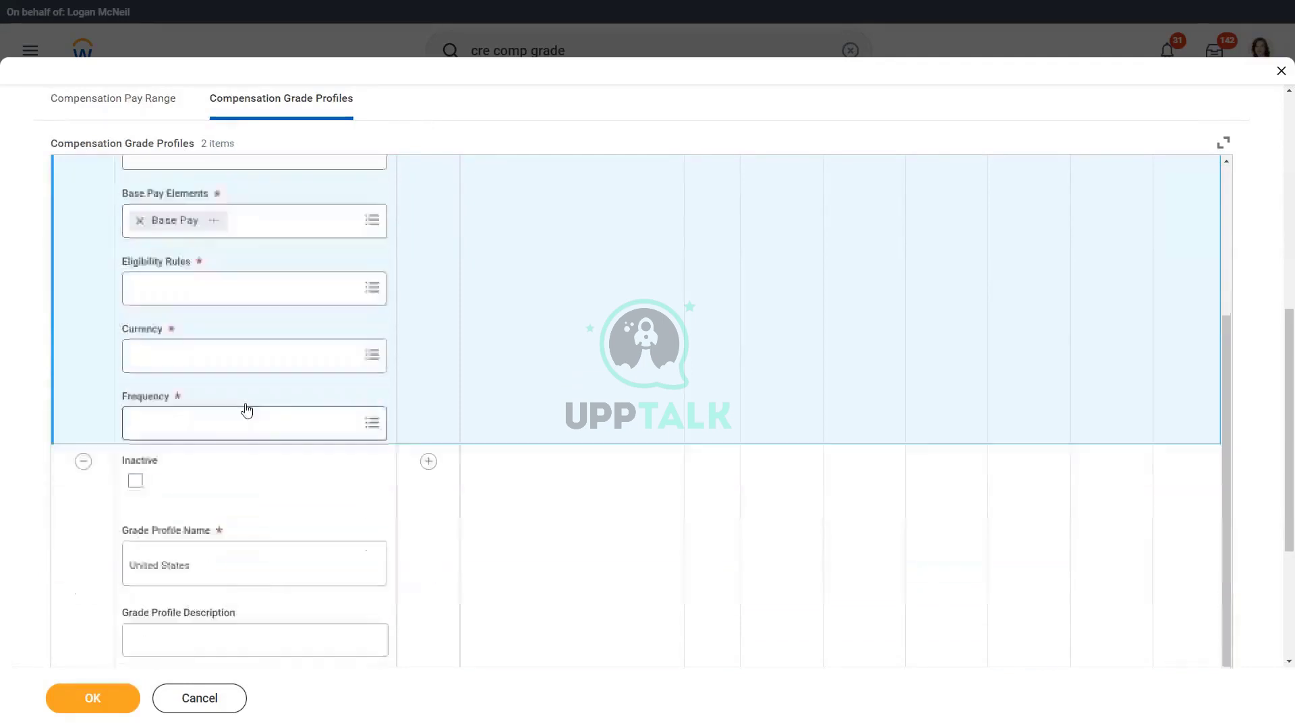
{"action": "left_click", "coordinate": [201, 284]}
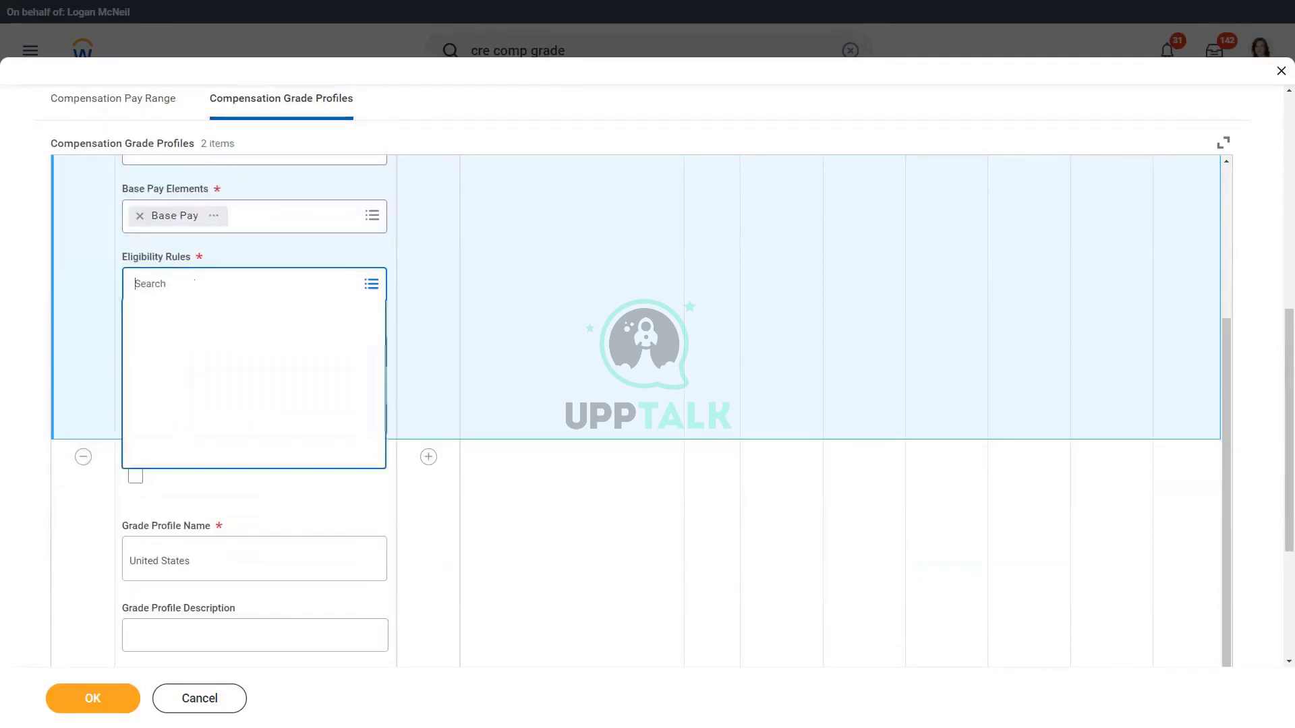
{"action": "type", "text": "country unite"}
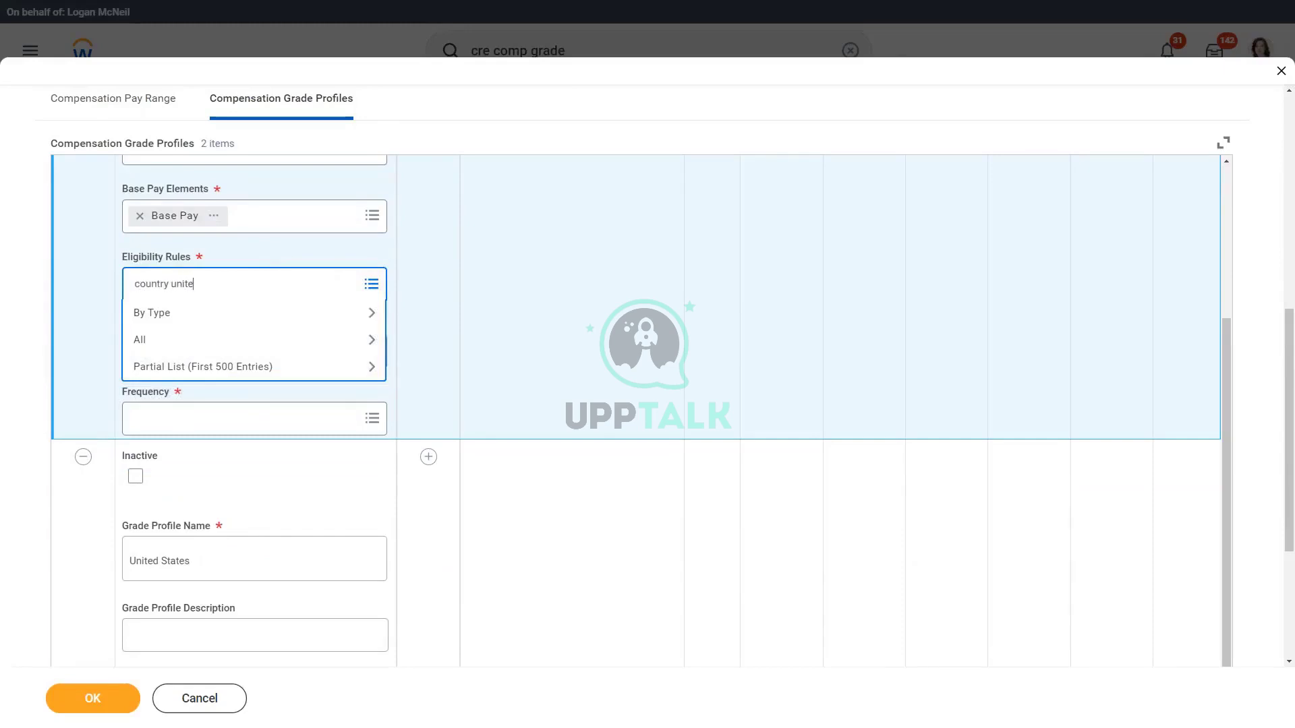
{"action": "type", "text": "d kingdom"}
{"action": "key", "text": "Return"}
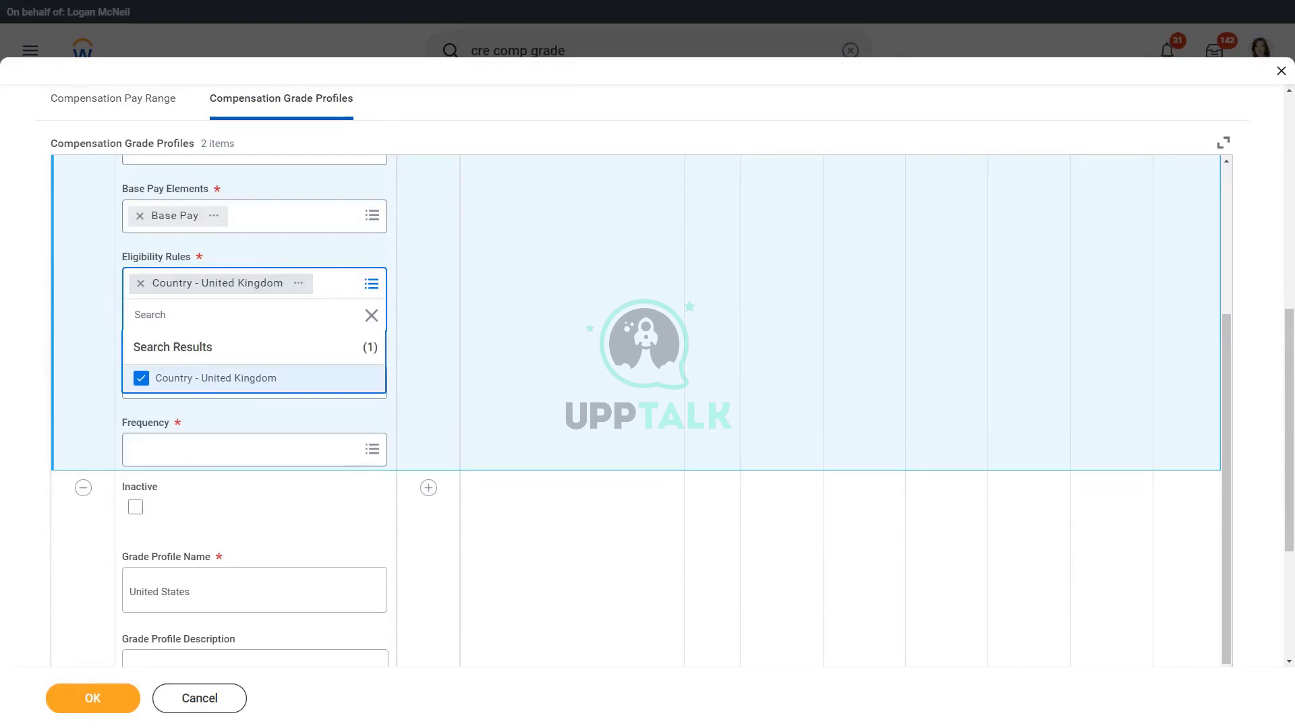
Set the United Kingdom grade profile's frequency to Annual and its currency to GBP.
{"action": "left_click", "coordinate": [201, 454]}
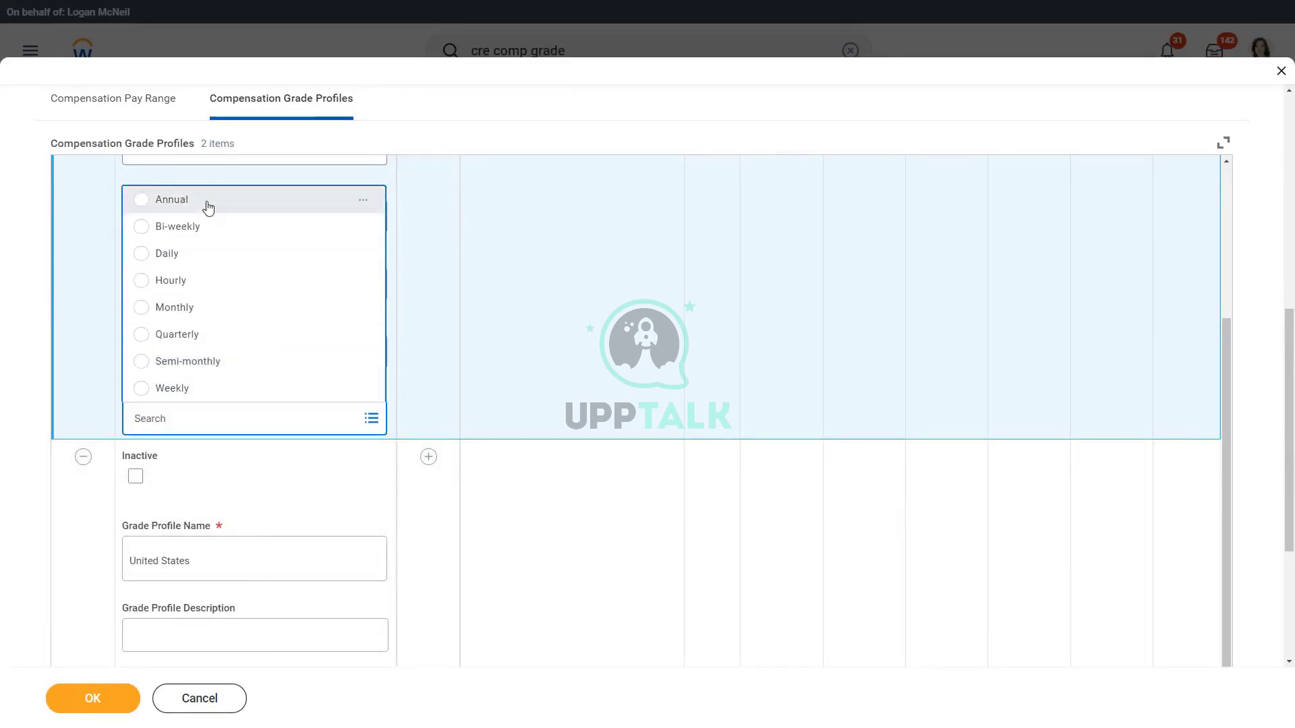
{"action": "left_click", "coordinate": [208, 211]}
{"action": "left_click", "coordinate": [280, 350]}
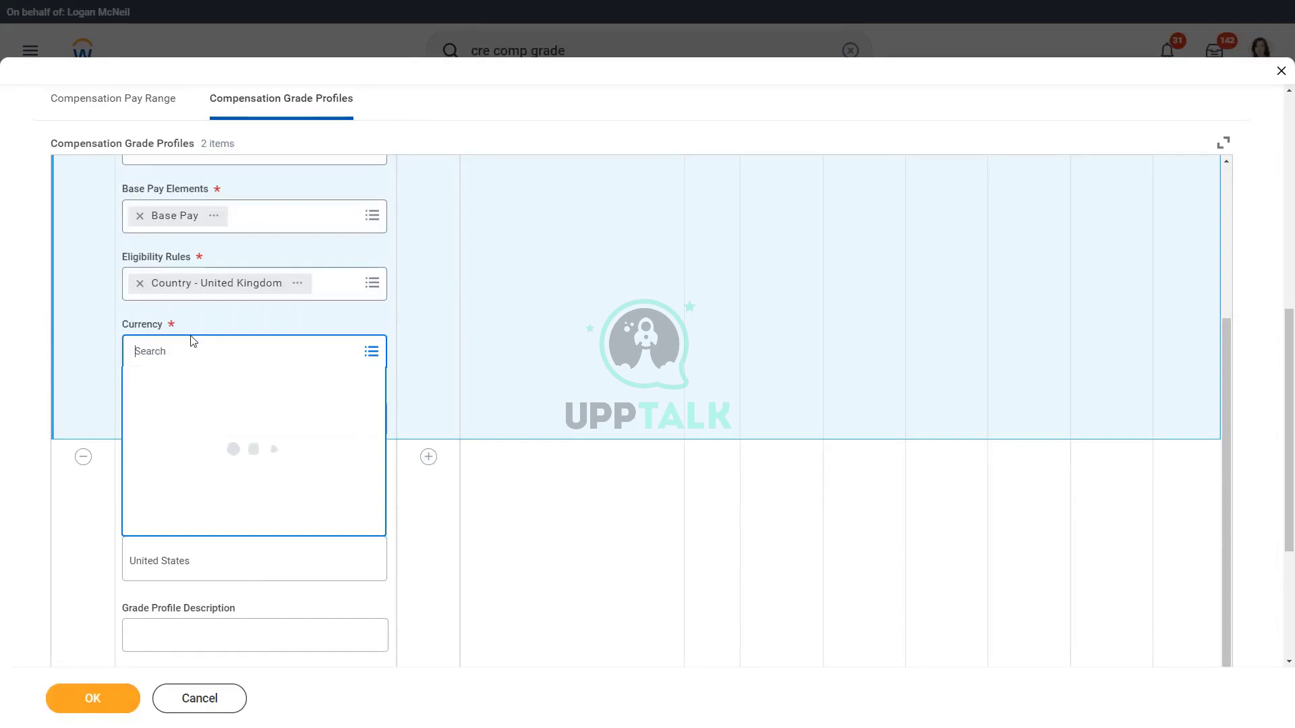
{"action": "type", "text": "gbp"}
{"action": "key", "text": "Return"}
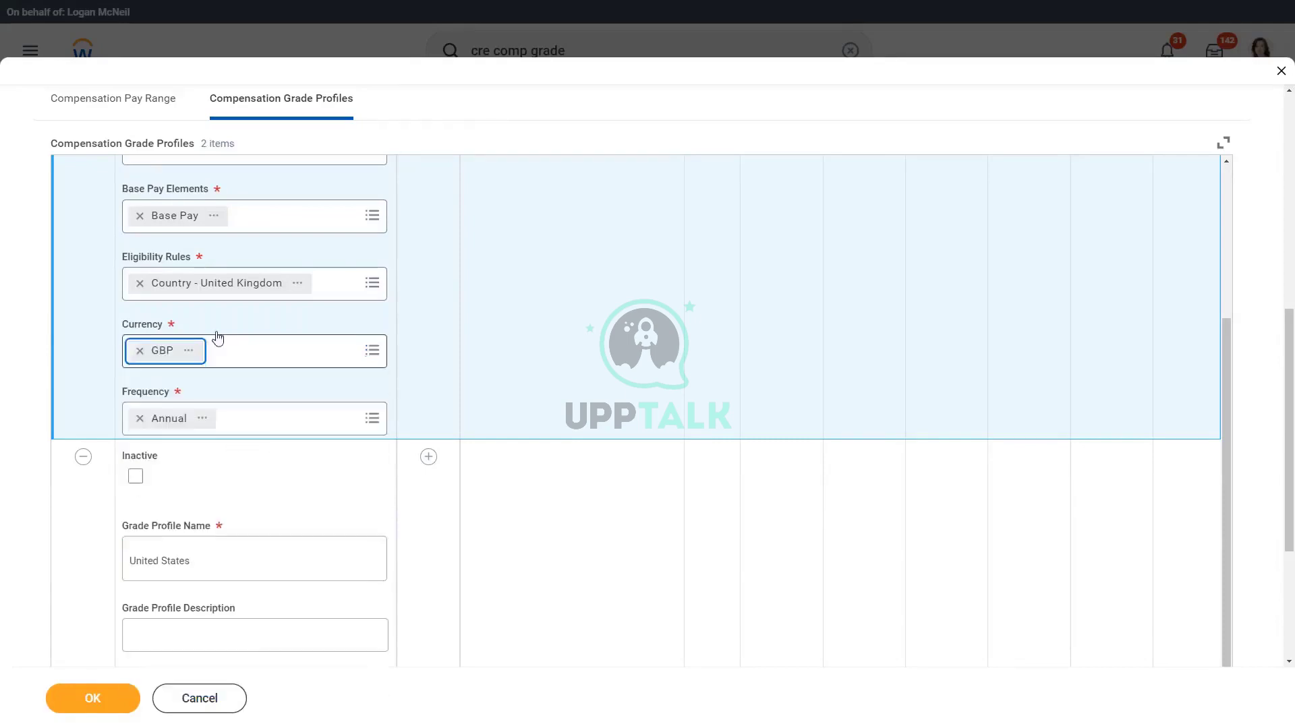
Add a Total Base Pay range to the United Kingdom profile with minimum 20,000 and Segment 4 Top 50,000.
{"action": "scroll", "coordinate": [324, 307], "scroll_direction": "up", "scroll_amount": 4}
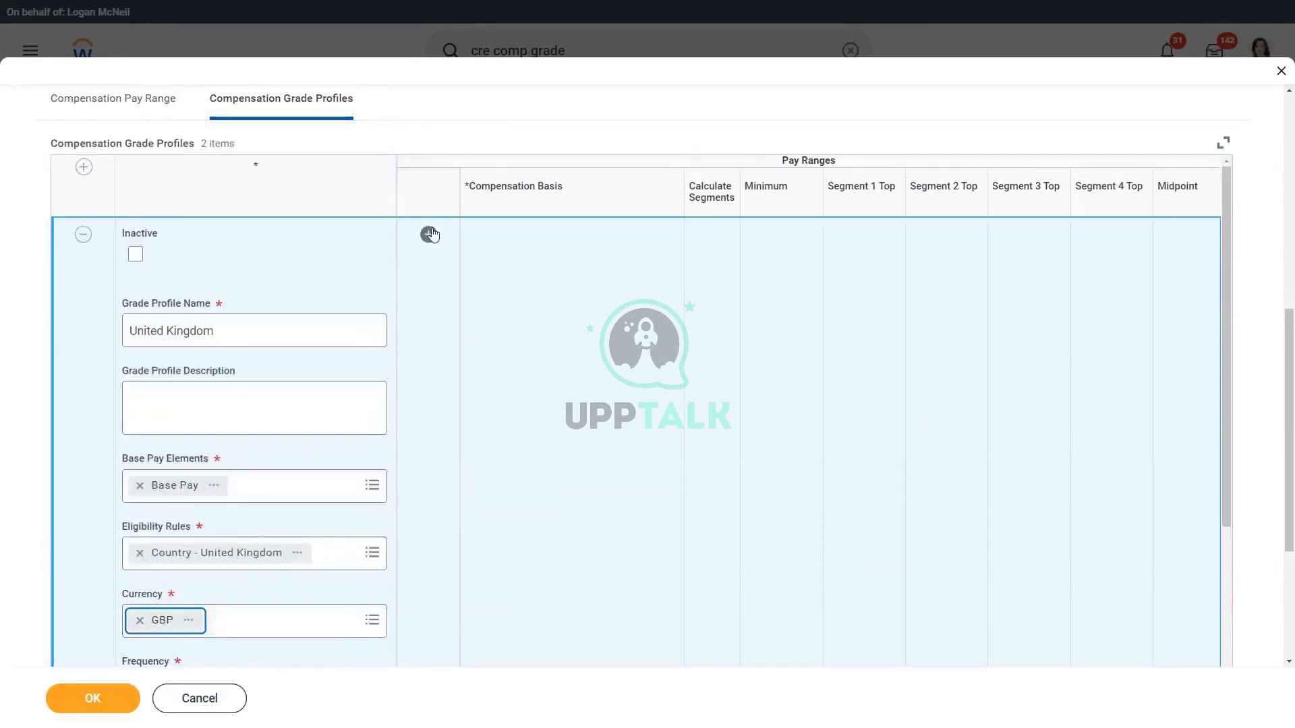
{"action": "scroll", "coordinate": [541, 370], "scroll_direction": "down", "scroll_amount": 5}
{"action": "left_click", "coordinate": [778, 456]}
{"action": "key", "text": "ctrl+a"}
{"action": "type", "text": "2"}
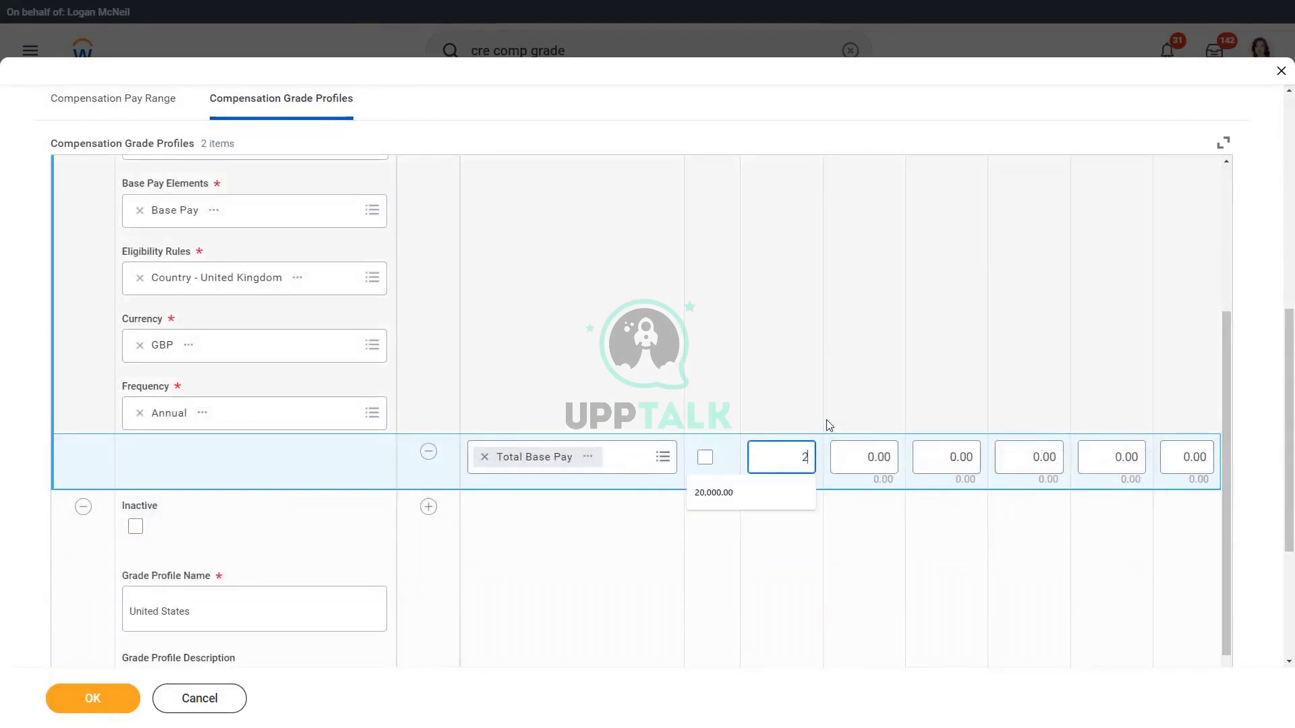
{"action": "type", "text": "0,000"}
{"action": "key", "text": "Tab"}
{"action": "key", "text": "Tab"}
{"action": "key", "text": "Tab"}
{"action": "key", "text": "Tab"}
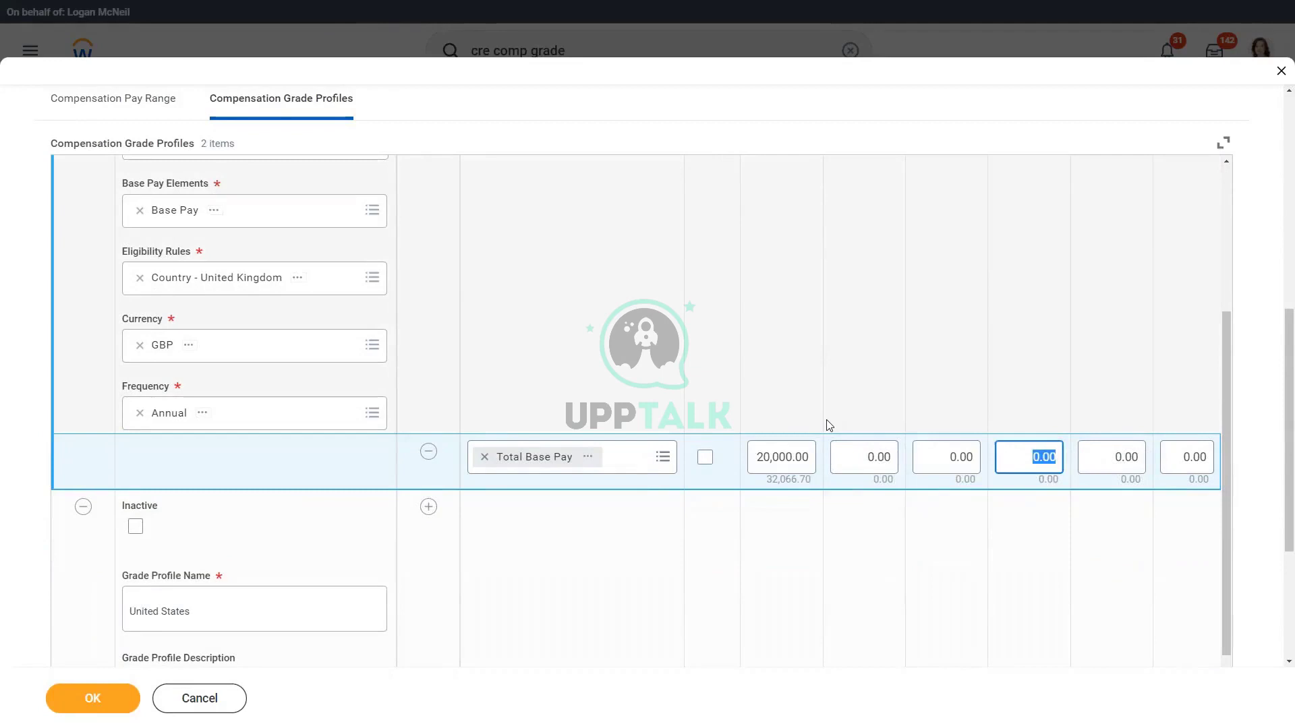
{"action": "type", "text": "50000"}
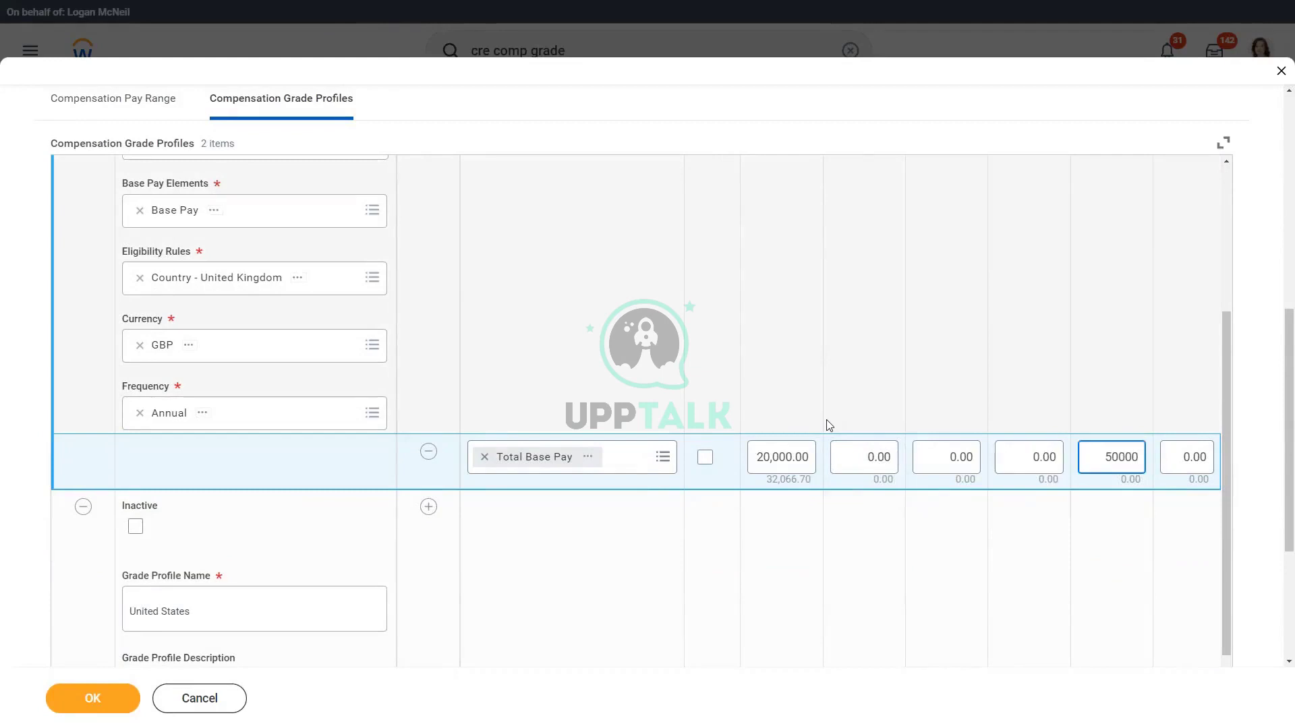
{"action": "key", "text": "Tab"}
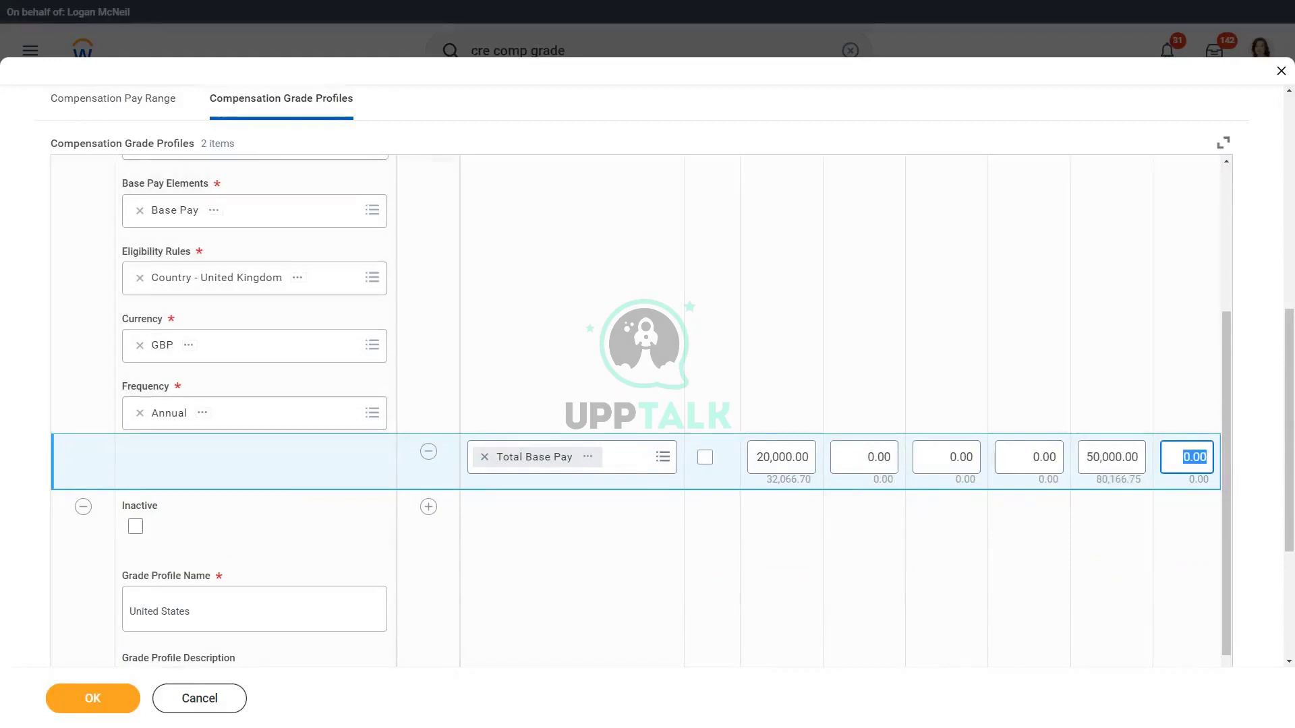
Enable Calculate Segments for the United Kingdom pay range and submit the WW_Non Managers compensation grade.
{"action": "left_click", "coordinate": [705, 457]}
{"action": "scroll", "coordinate": [644, 469], "scroll_direction": "down", "scroll_amount": 5}
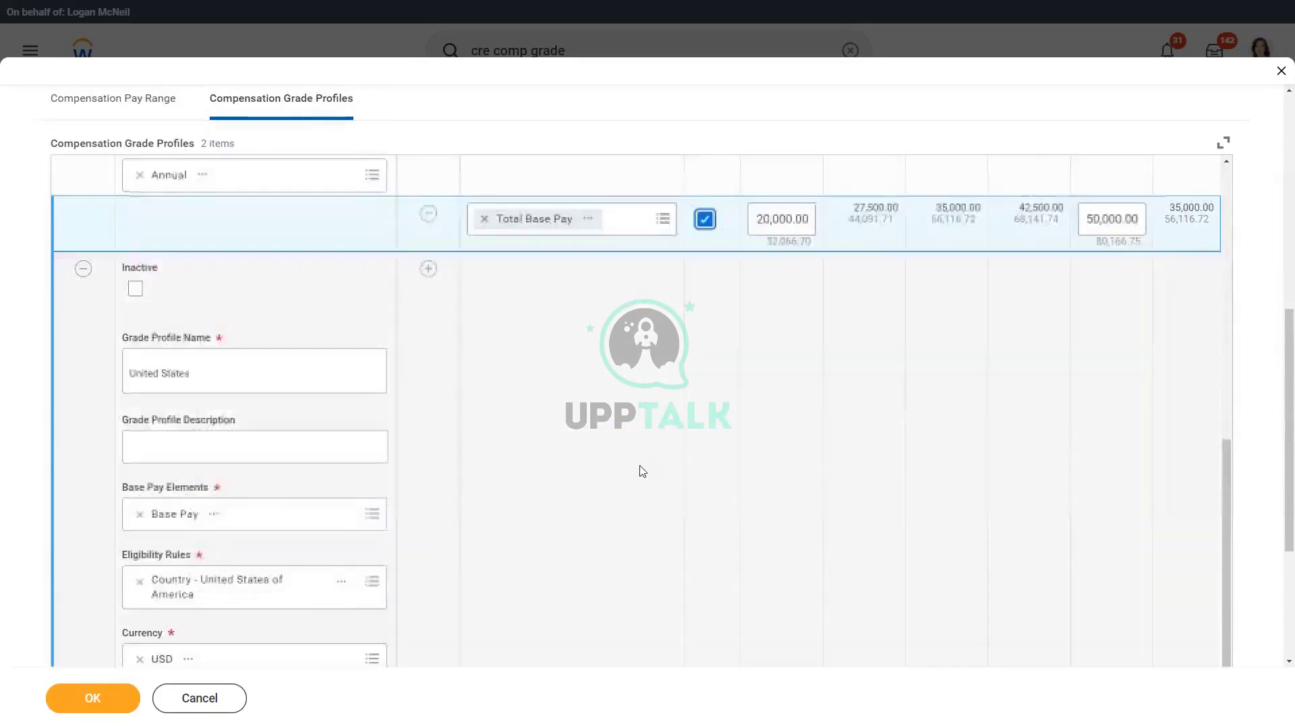
{"action": "left_click", "coordinate": [64, 701]}
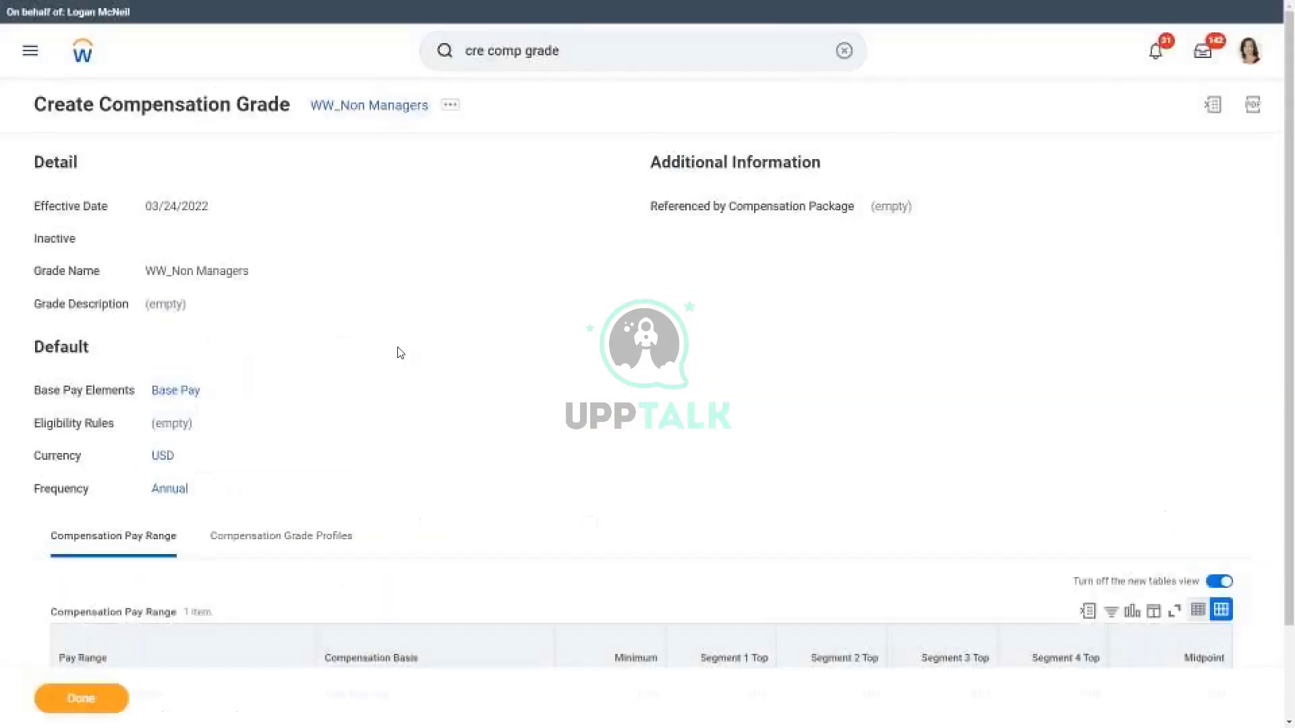
Review the submitted WW_Non Managers grade's United Kingdom and United States profiles and their pay ranges.
{"action": "scroll", "coordinate": [401, 347], "scroll_direction": "down", "scroll_amount": 2}
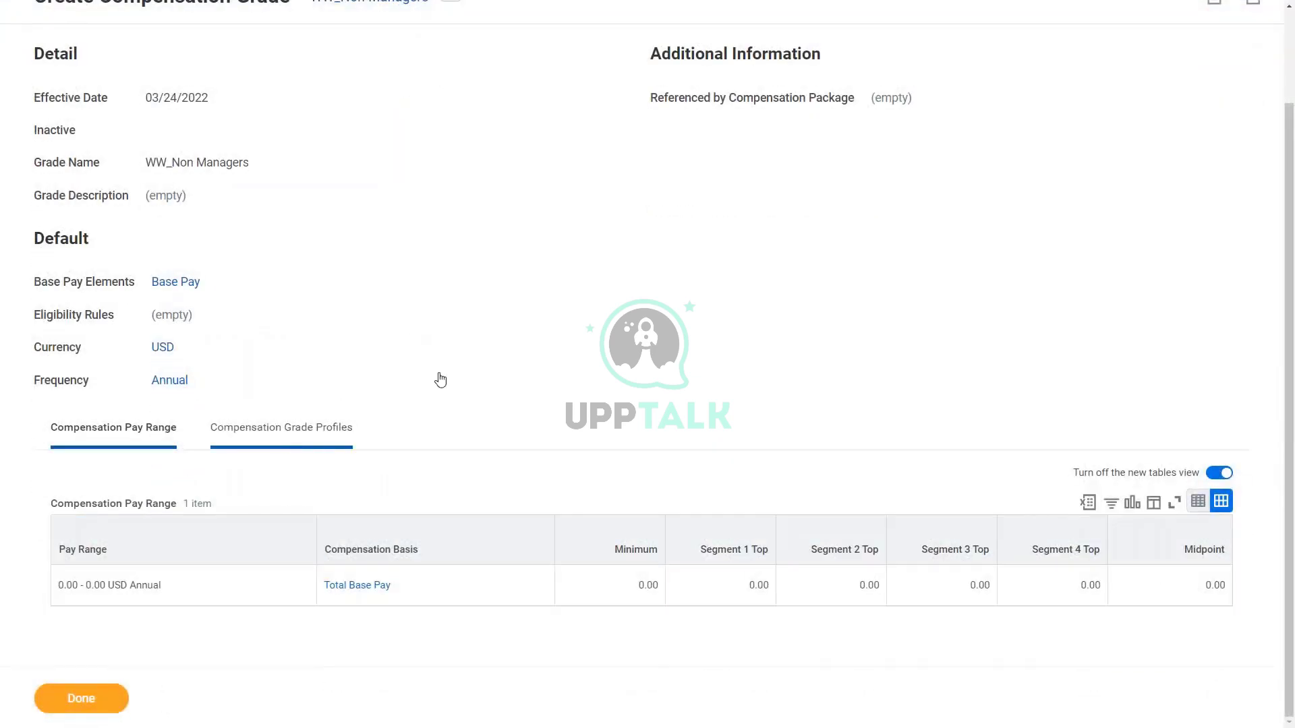
{"action": "scroll", "coordinate": [702, 383], "scroll_direction": "down", "scroll_amount": 7}
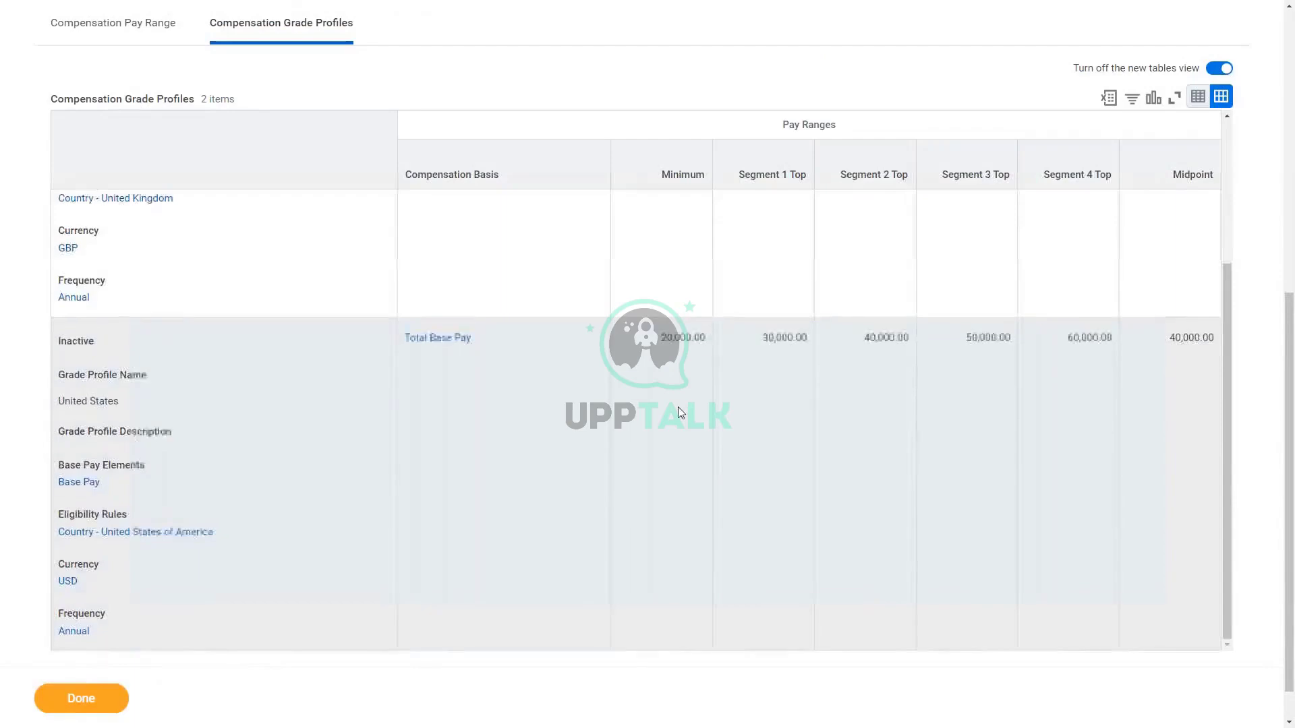
{"action": "scroll", "coordinate": [681, 402], "scroll_direction": "up", "scroll_amount": 6}
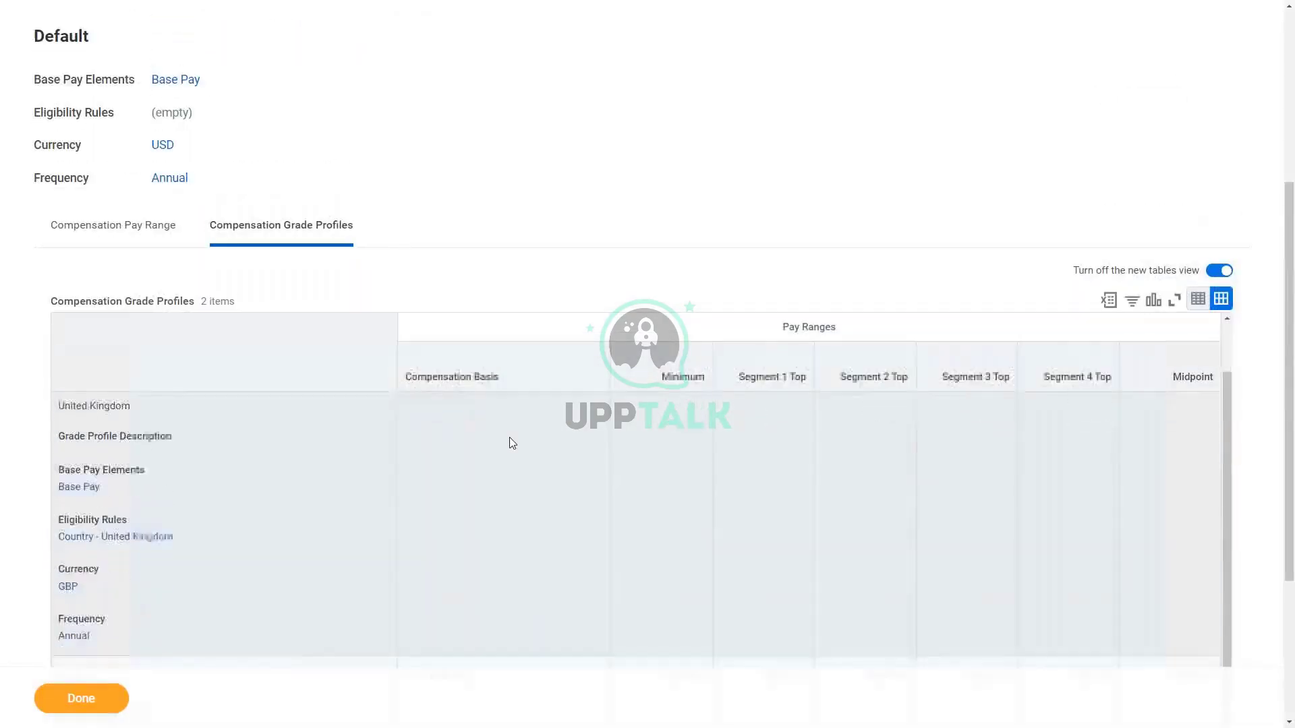
{"action": "scroll", "coordinate": [509, 439], "scroll_direction": "down", "scroll_amount": 3}
{"action": "scroll", "coordinate": [560, 480], "scroll_direction": "down", "scroll_amount": 3}
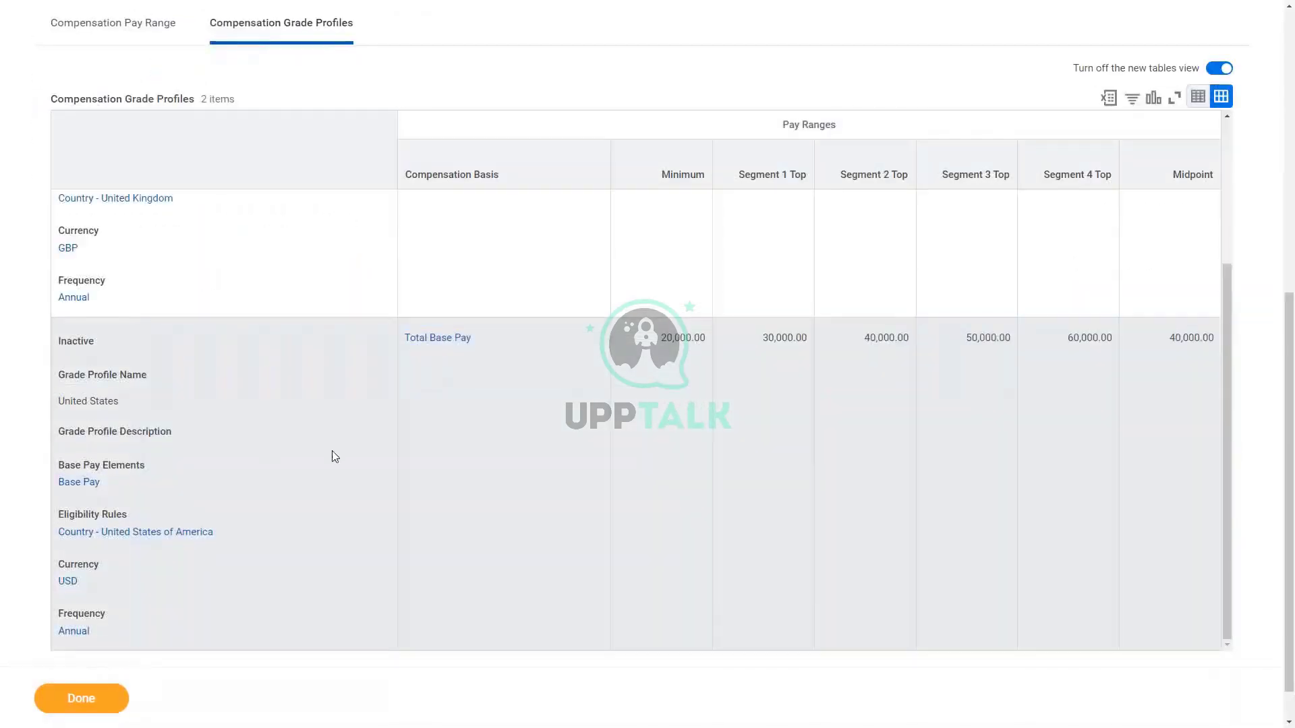
{"action": "scroll", "coordinate": [404, 452], "scroll_direction": "up", "scroll_amount": 3}
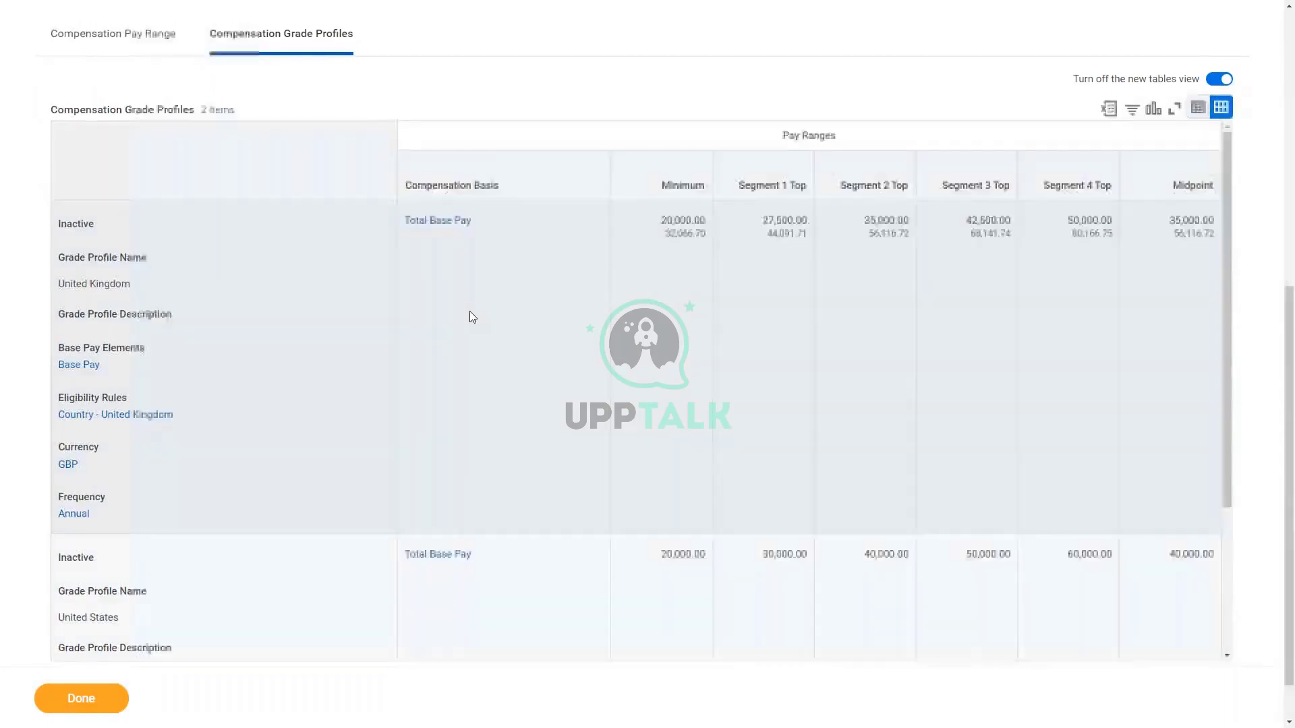
{"action": "scroll", "coordinate": [471, 317], "scroll_direction": "up", "scroll_amount": 8}
{"action": "left_click", "coordinate": [572, 55]}
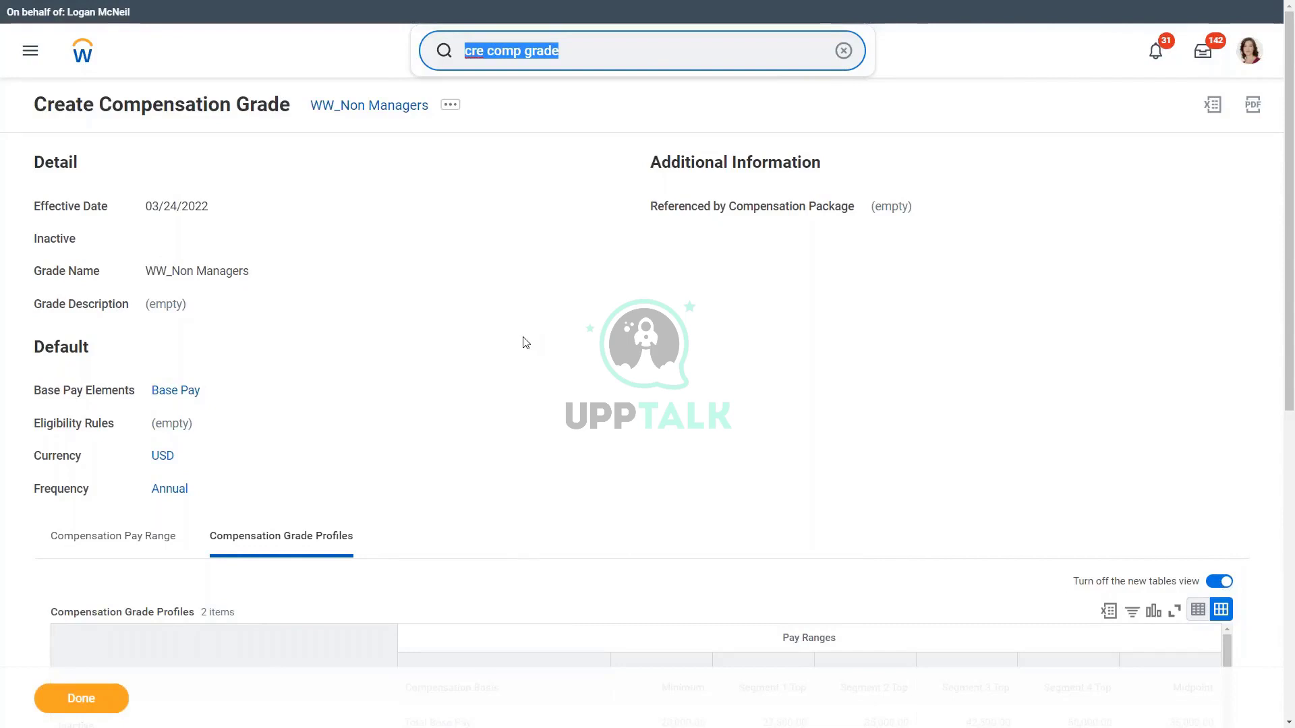
{"action": "left_click", "coordinate": [491, 328]}
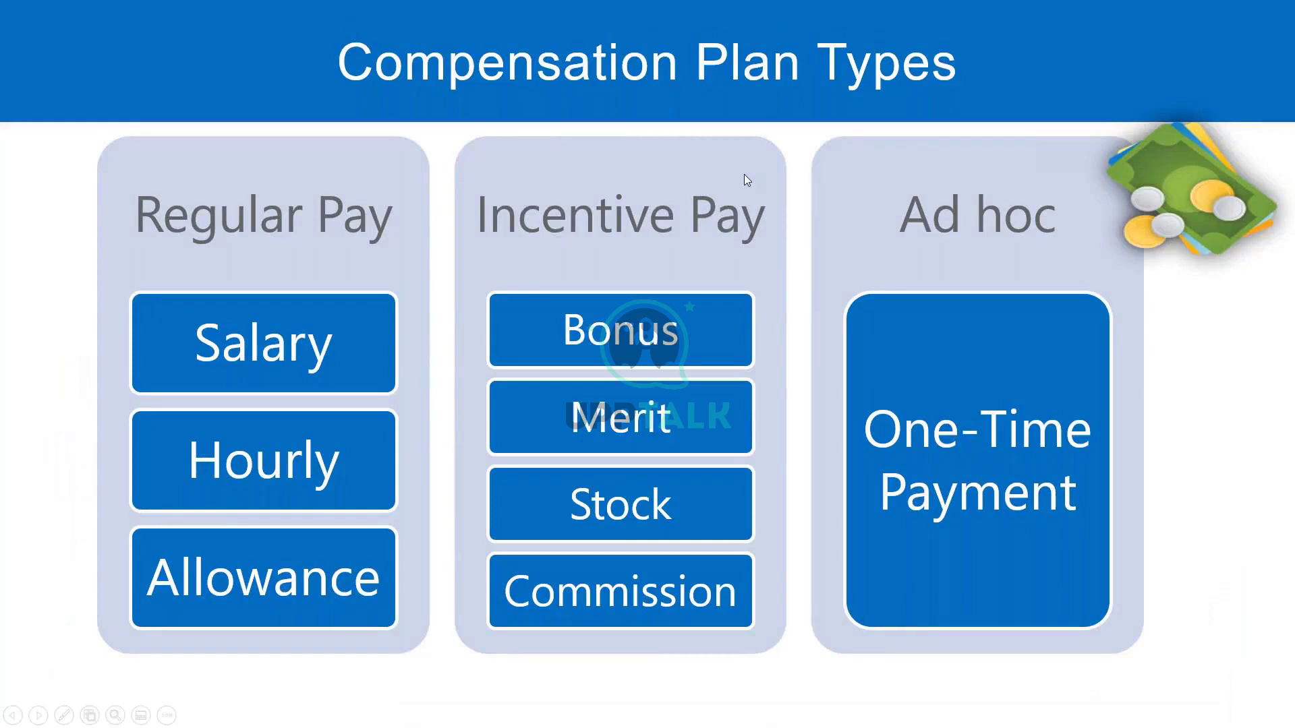
{"action": "left_click", "coordinate": [414, 492]}
{"action": "left_click", "coordinate": [414, 492]}
{"action": "left_click", "coordinate": [414, 491]}
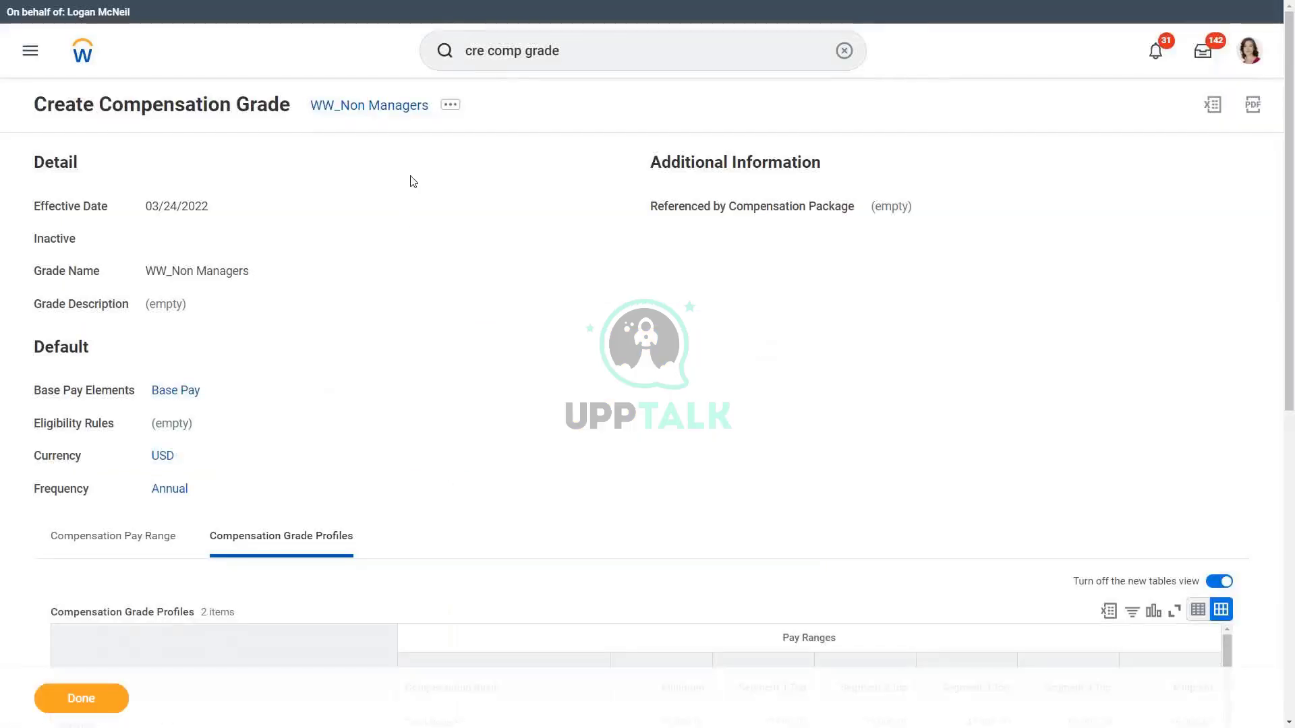
Find the Create Compensation Package task and start a new package with effective date 03/24/2022.
{"action": "left_click", "coordinate": [578, 49]}
{"action": "key", "text": "BackSpace"}
{"action": "key", "text": "BackSpace"}
{"action": "key", "text": "BackSpace"}
{"action": "key", "text": "BackSpace"}
{"action": "key", "text": "BackSpace"}
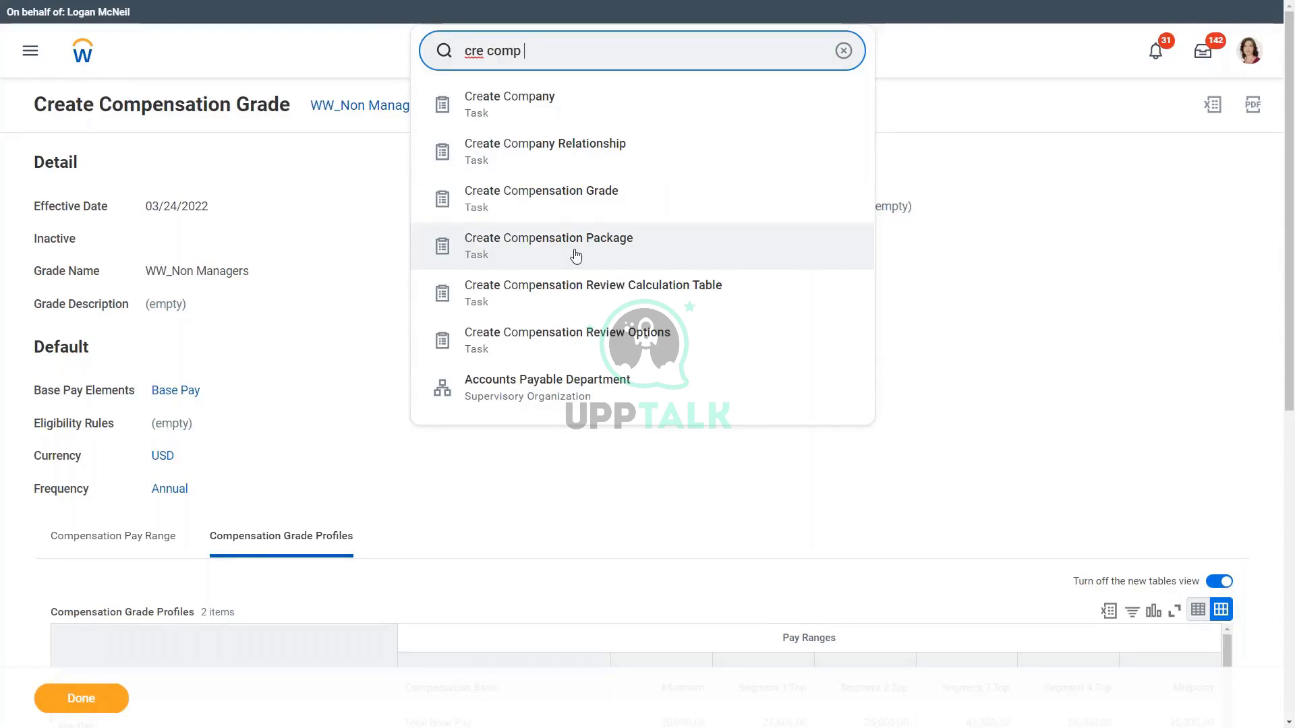
{"action": "left_click", "coordinate": [605, 252]}
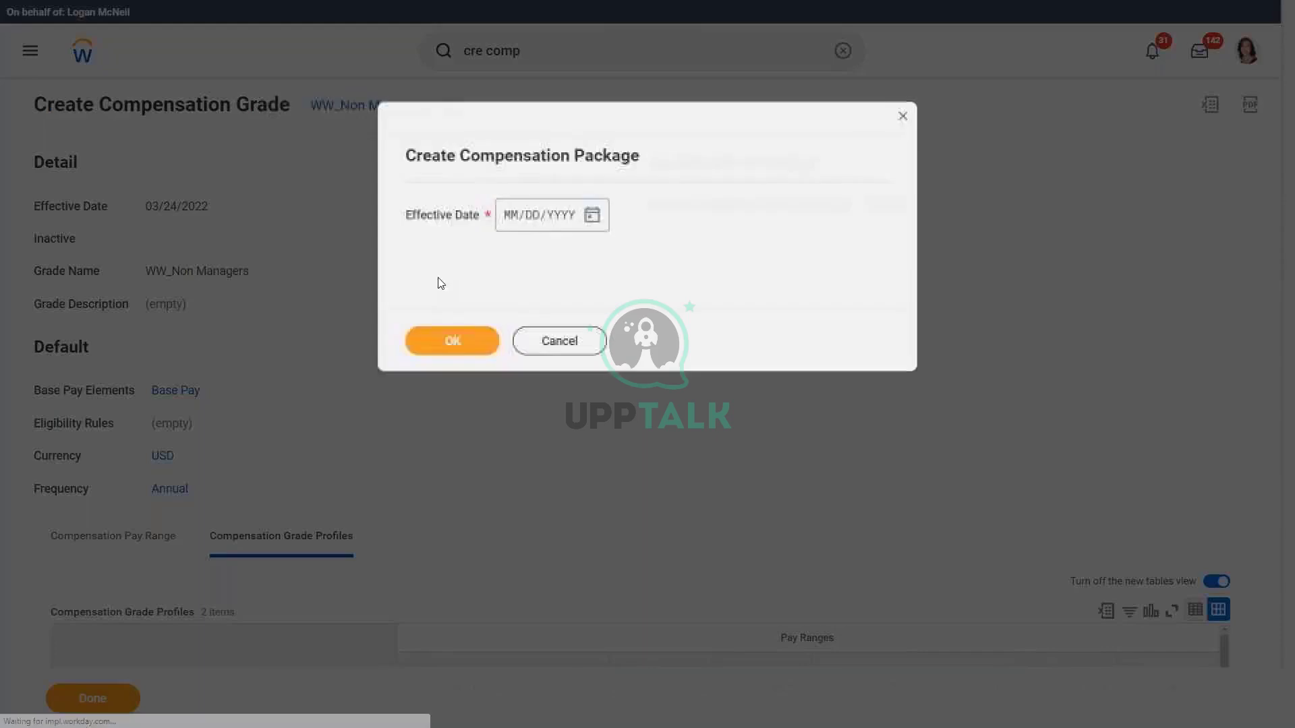
{"action": "left_click", "coordinate": [593, 215]}
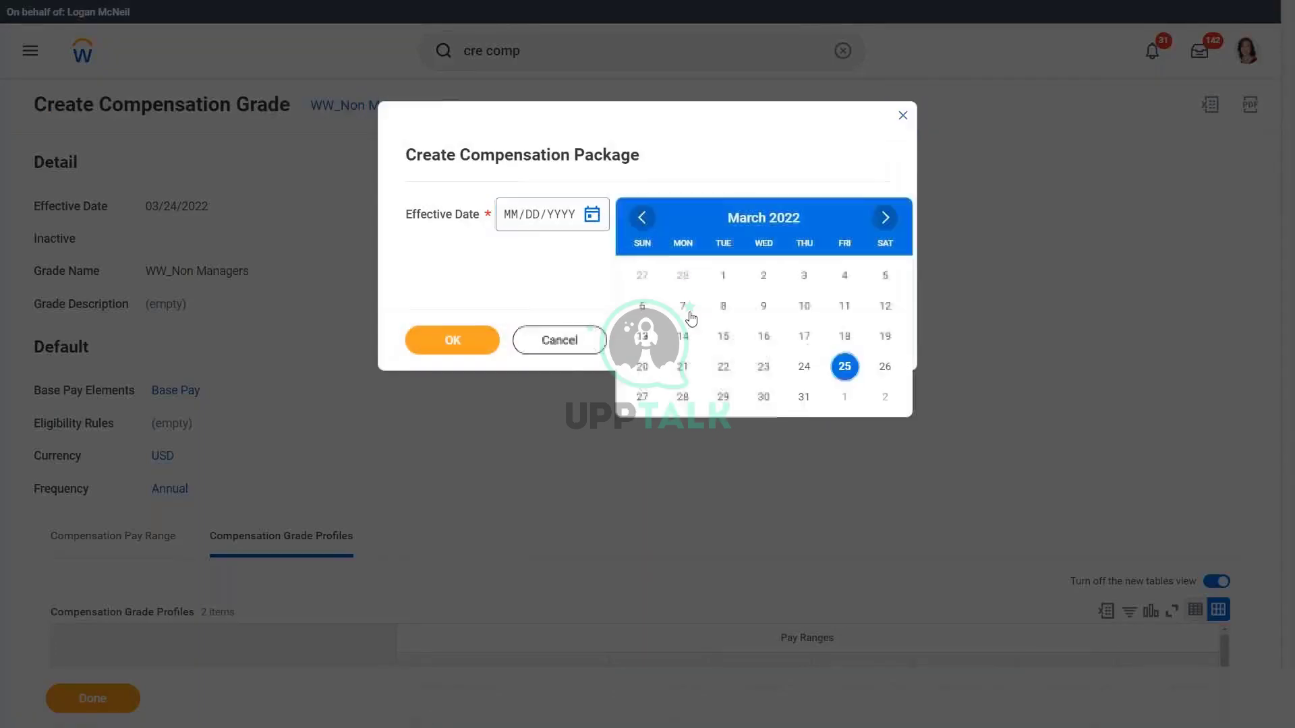
{"action": "left_click", "coordinate": [803, 367]}
{"action": "left_click", "coordinate": [453, 340]}
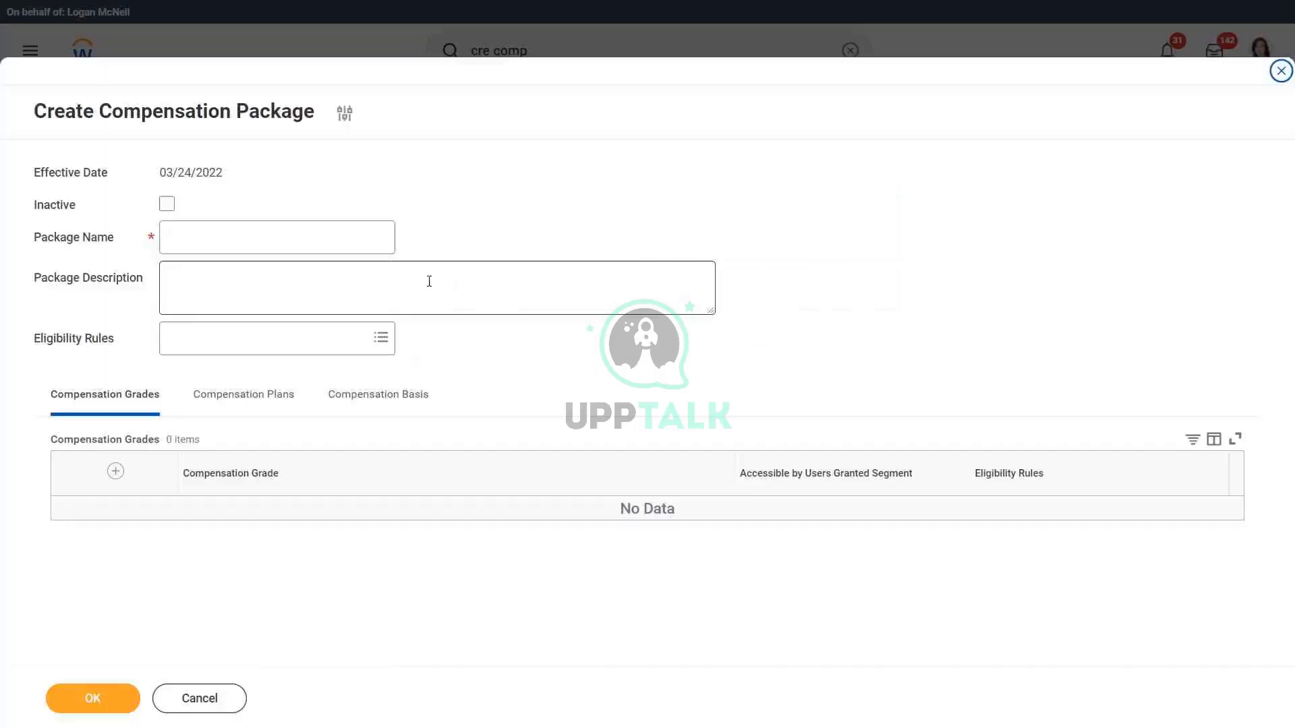
Name the new compensation package WW_Compensation Package.
{"action": "left_click", "coordinate": [189, 235]}
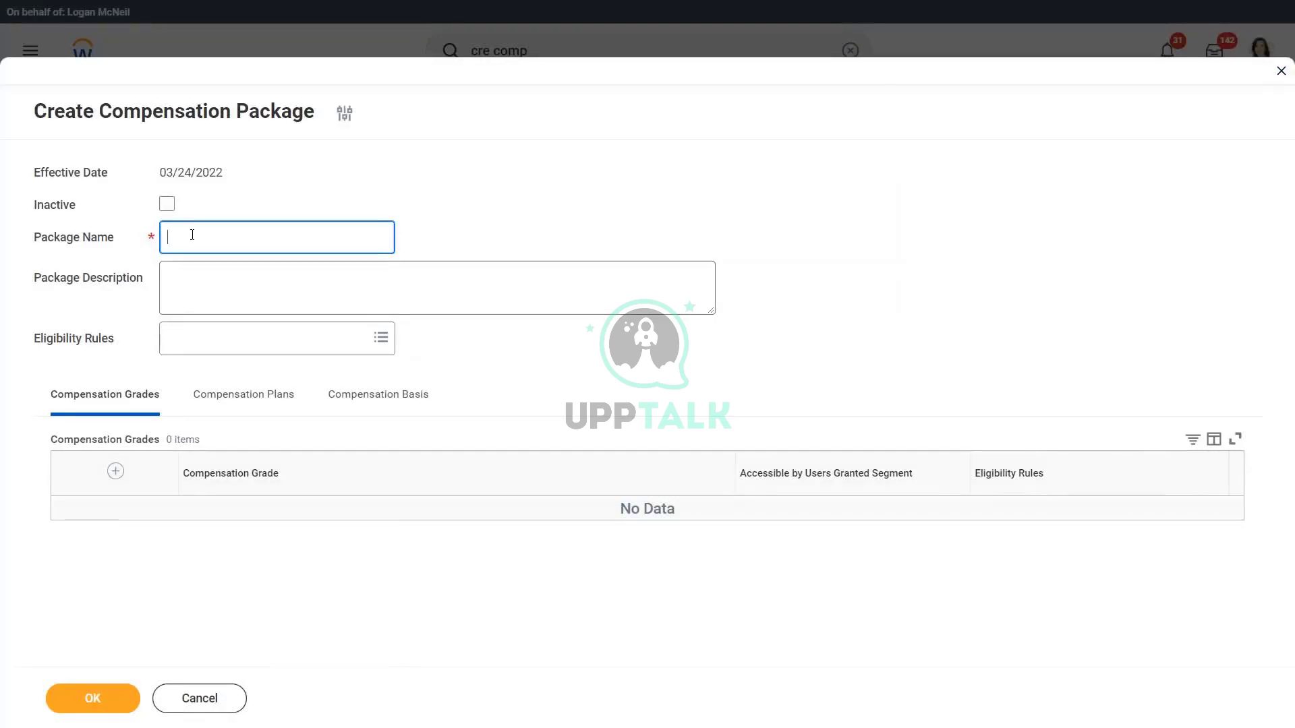
{"action": "type", "text": "WW Compensation "}
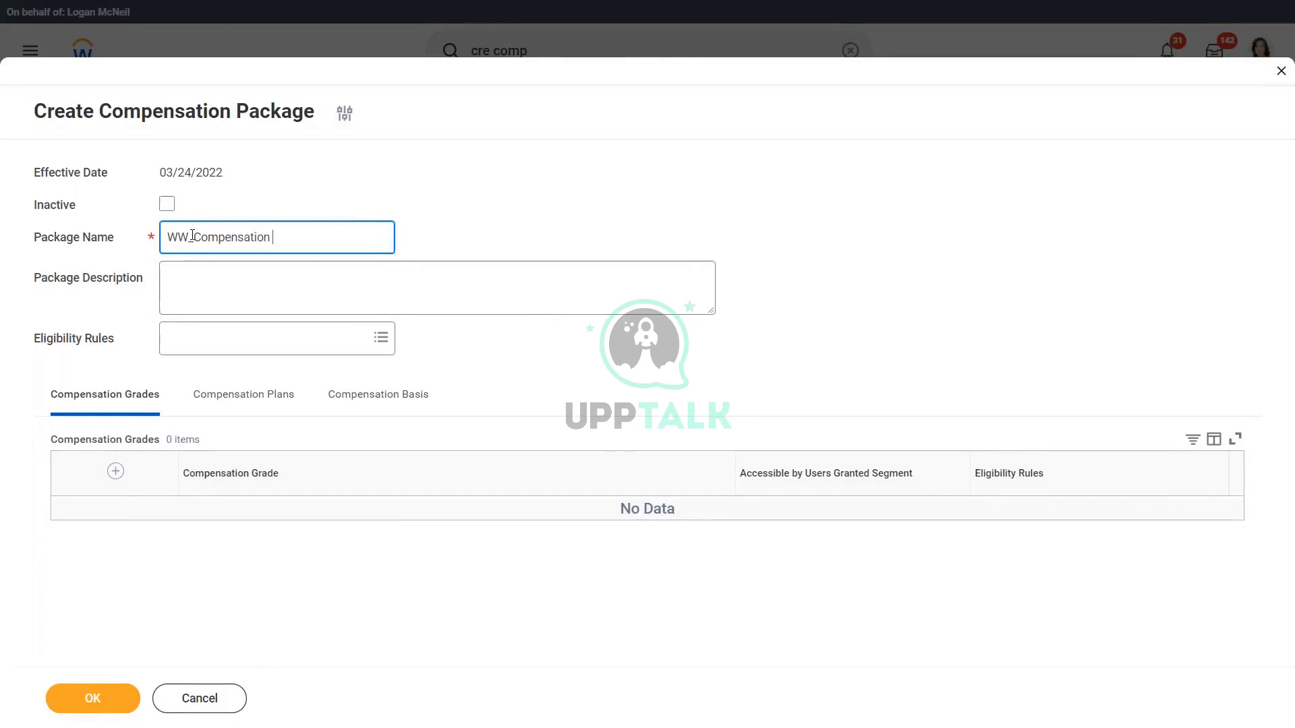
{"action": "type", "text": "Package"}
{"action": "left_click", "coordinate": [507, 214]}
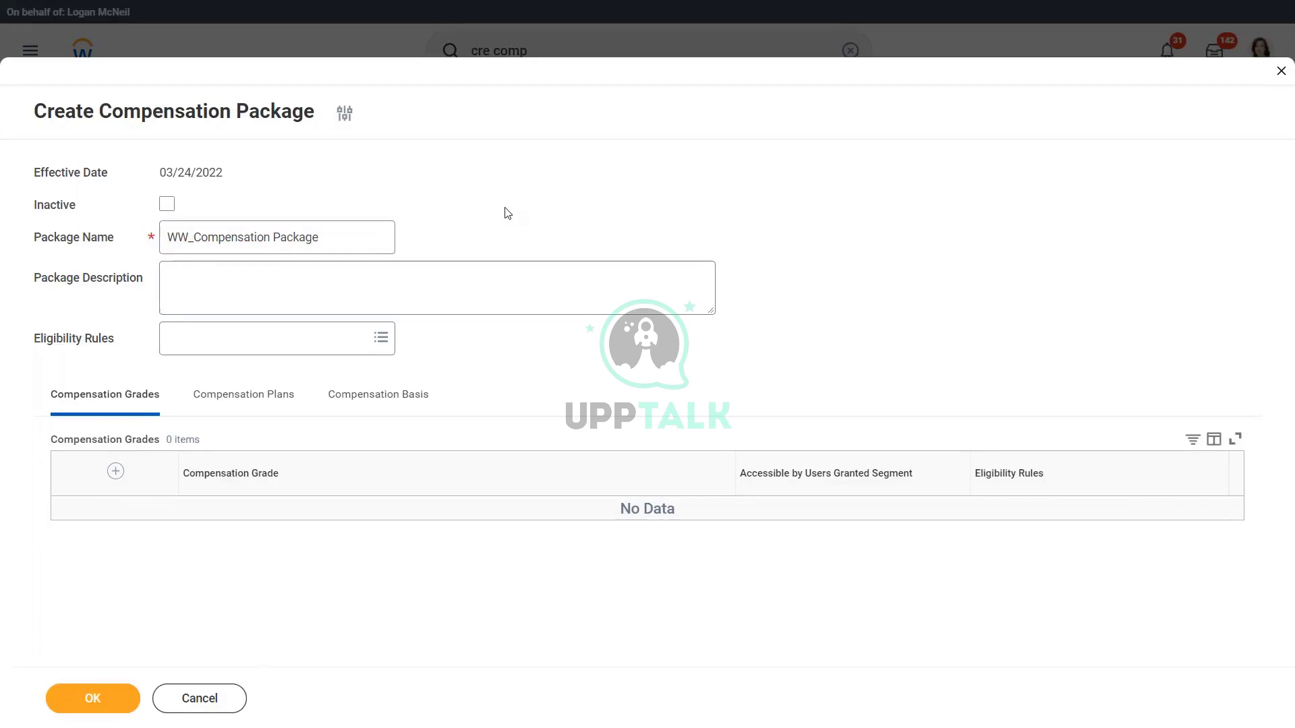
Set the package's eligibility rule to All Employees.
{"action": "left_click_drag", "start_coordinate": [37, 342], "coordinate": [116, 343]}
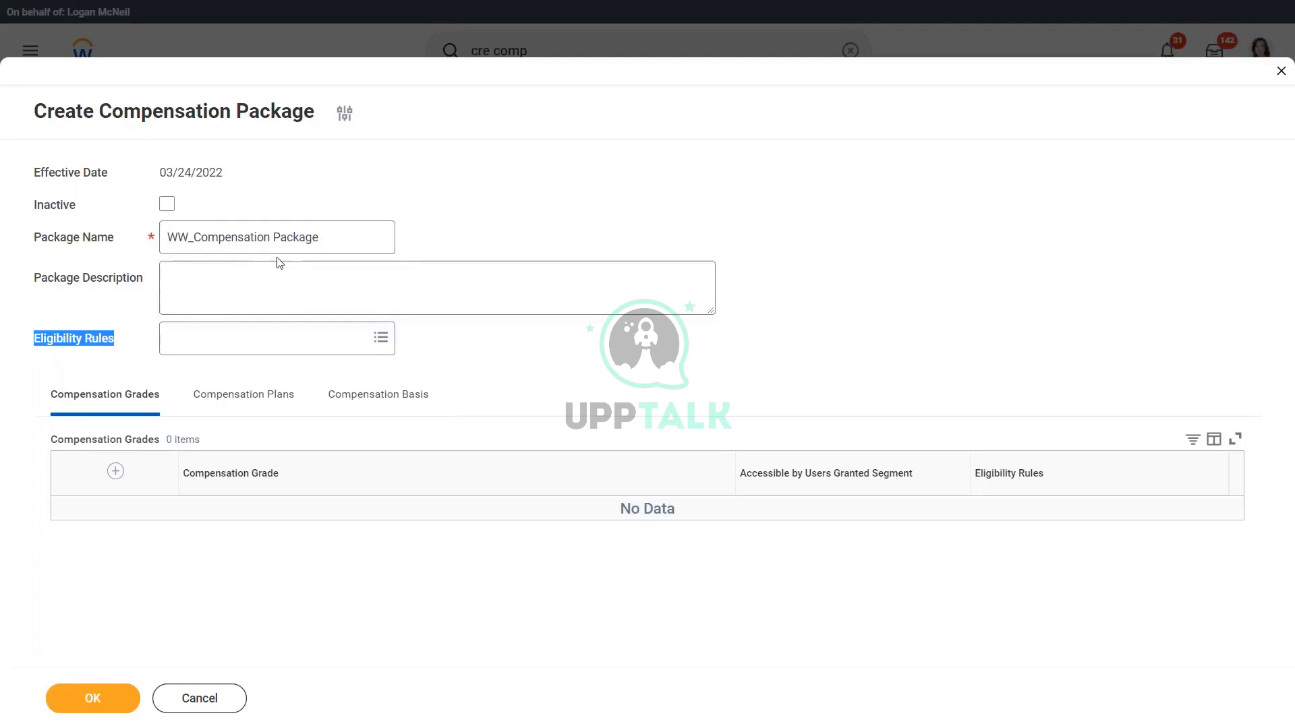
{"action": "left_click", "coordinate": [550, 189]}
{"action": "left_click", "coordinate": [252, 346]}
{"action": "type", "text": "all emplo"}
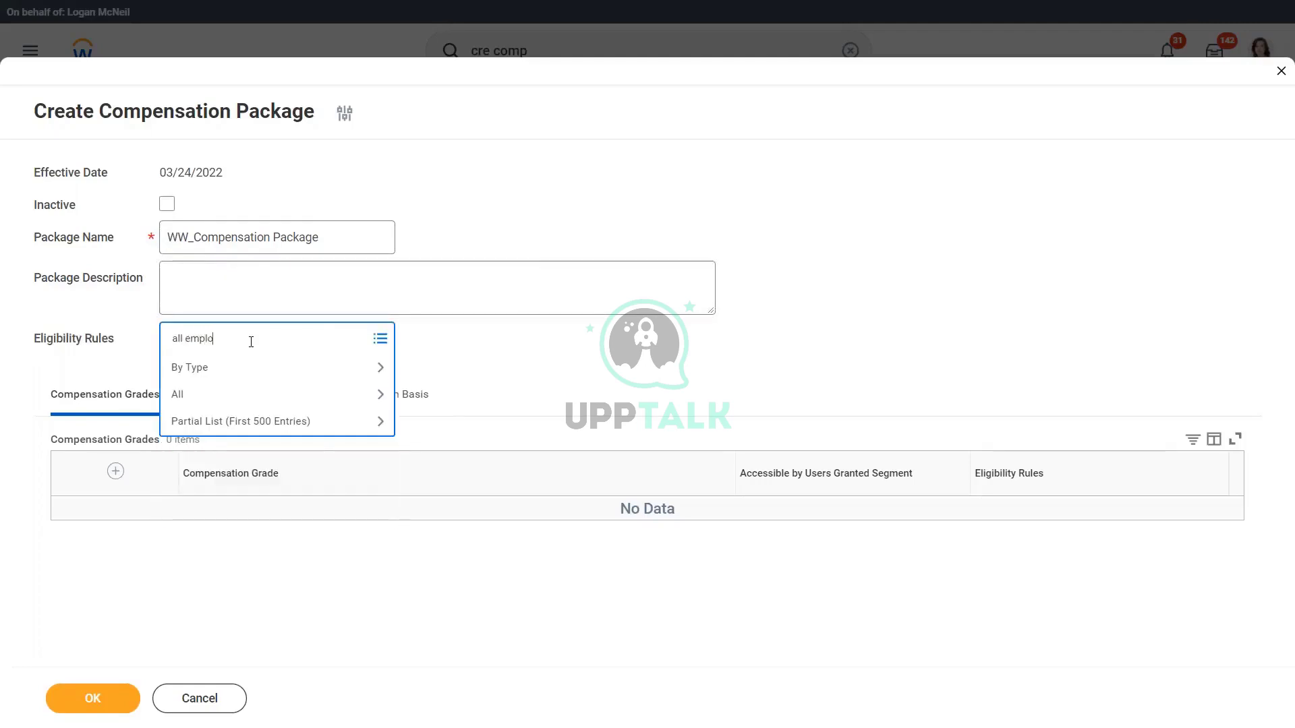
{"action": "type", "text": "yees"}
{"action": "key", "text": "Return"}
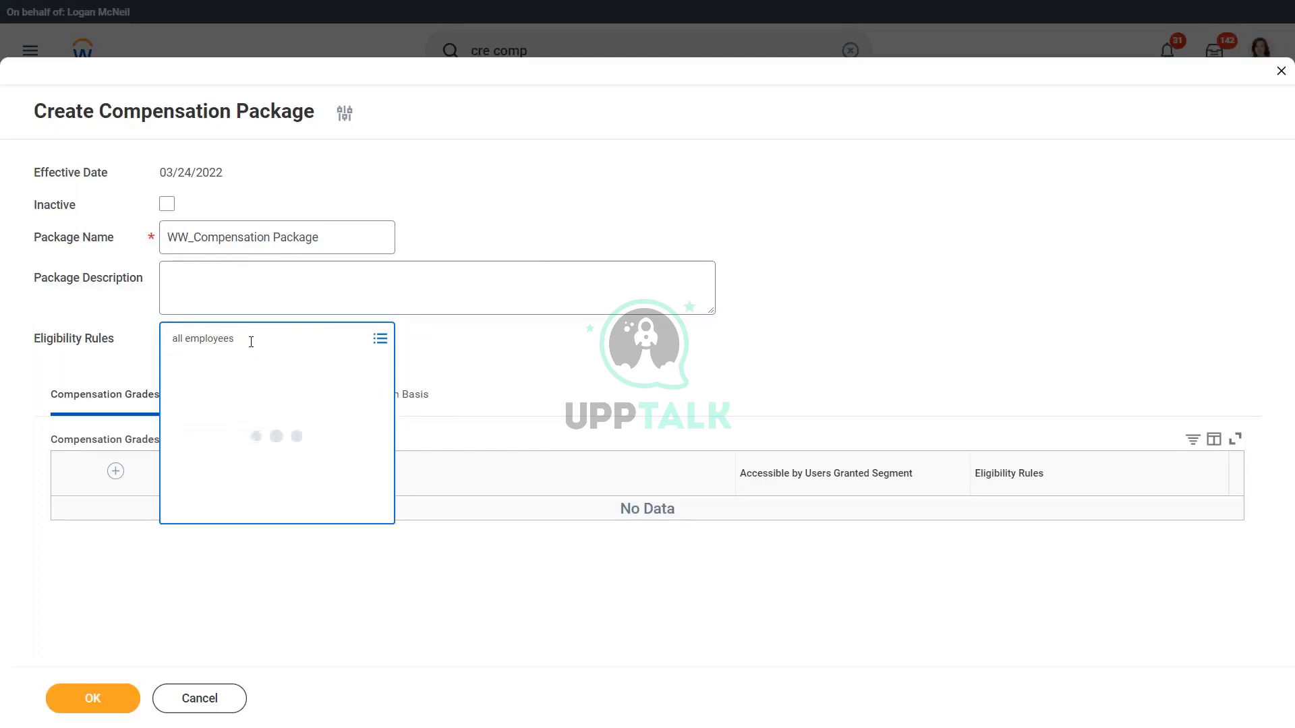
{"action": "left_click", "coordinate": [233, 402]}
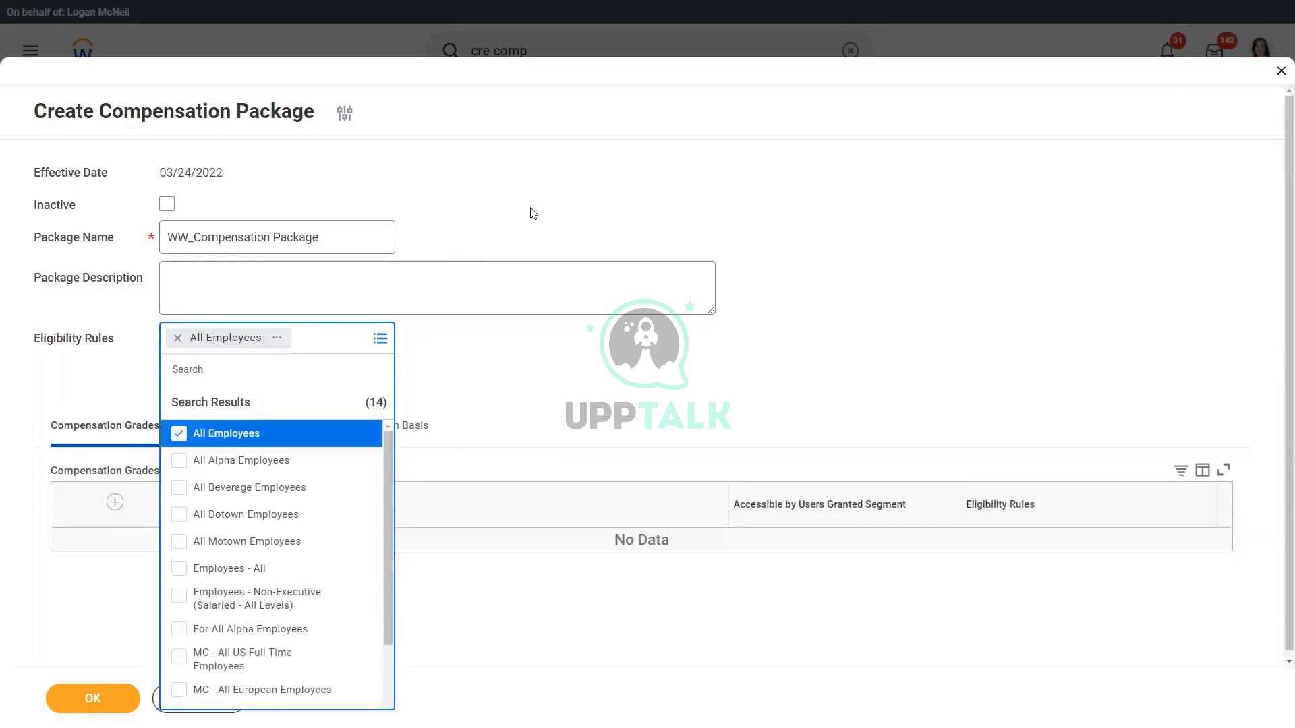
{"action": "left_click", "coordinate": [550, 199]}
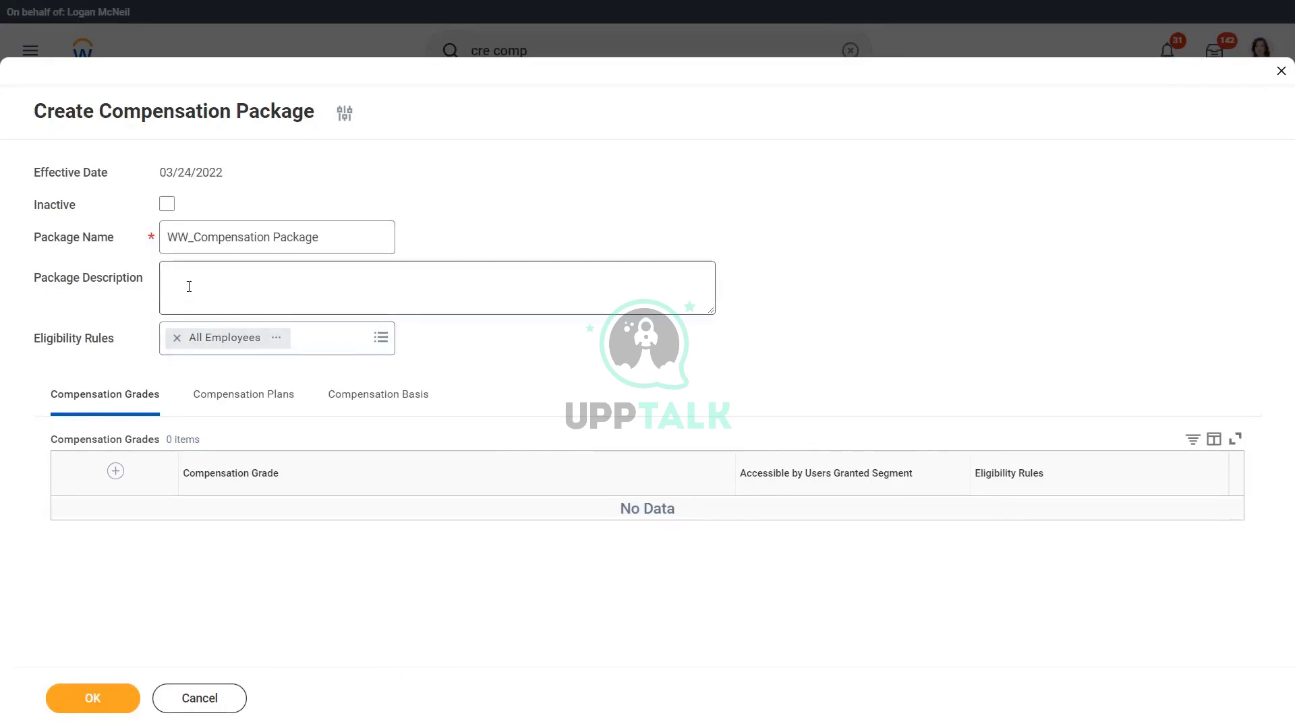
Add the WW_Management compensation grade to the package.
{"action": "left_click", "coordinate": [115, 472]}
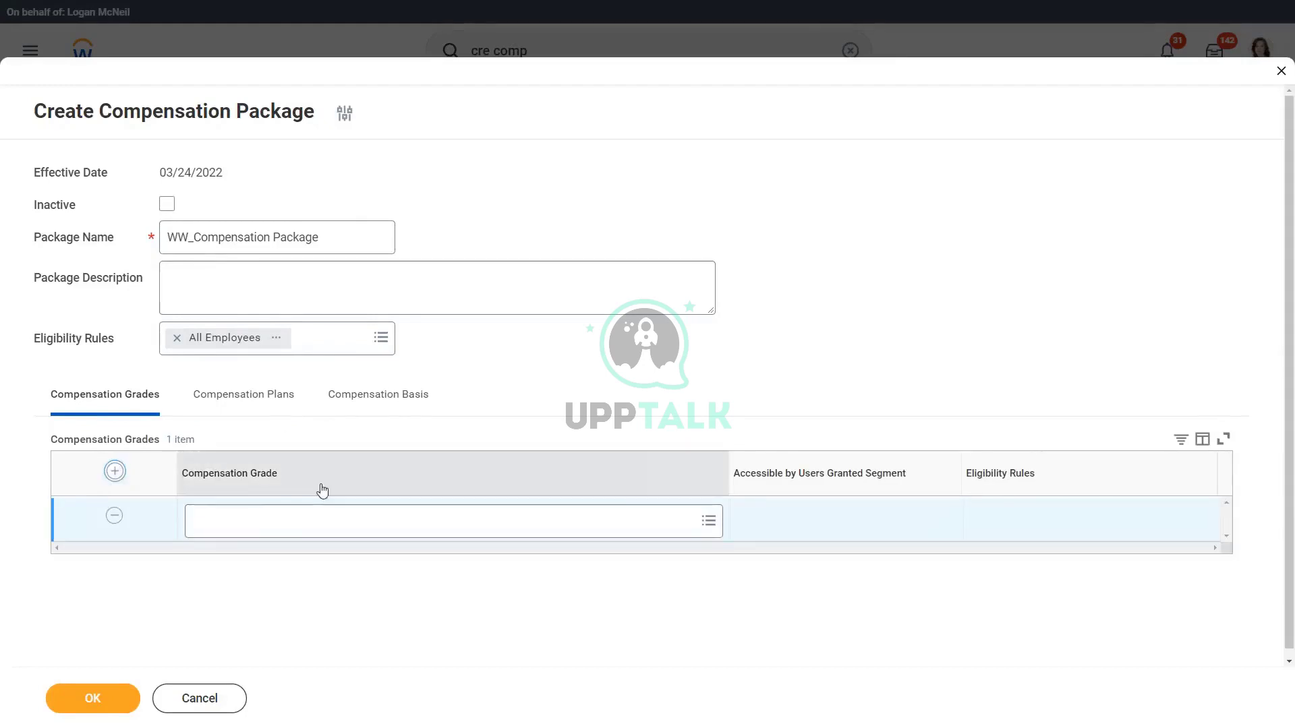
{"action": "left_click", "coordinate": [278, 514]}
{"action": "type", "text": "ww"}
{"action": "key", "text": "Return"}
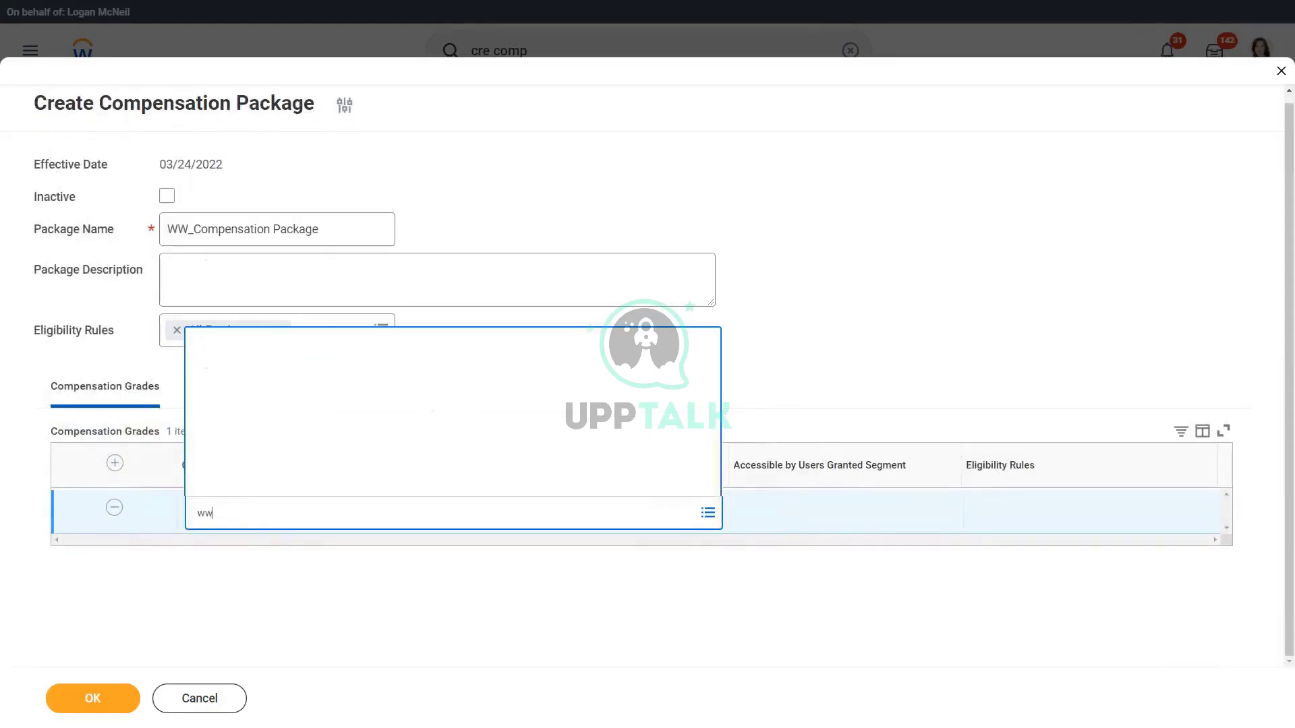
{"action": "left_click", "coordinate": [289, 455]}
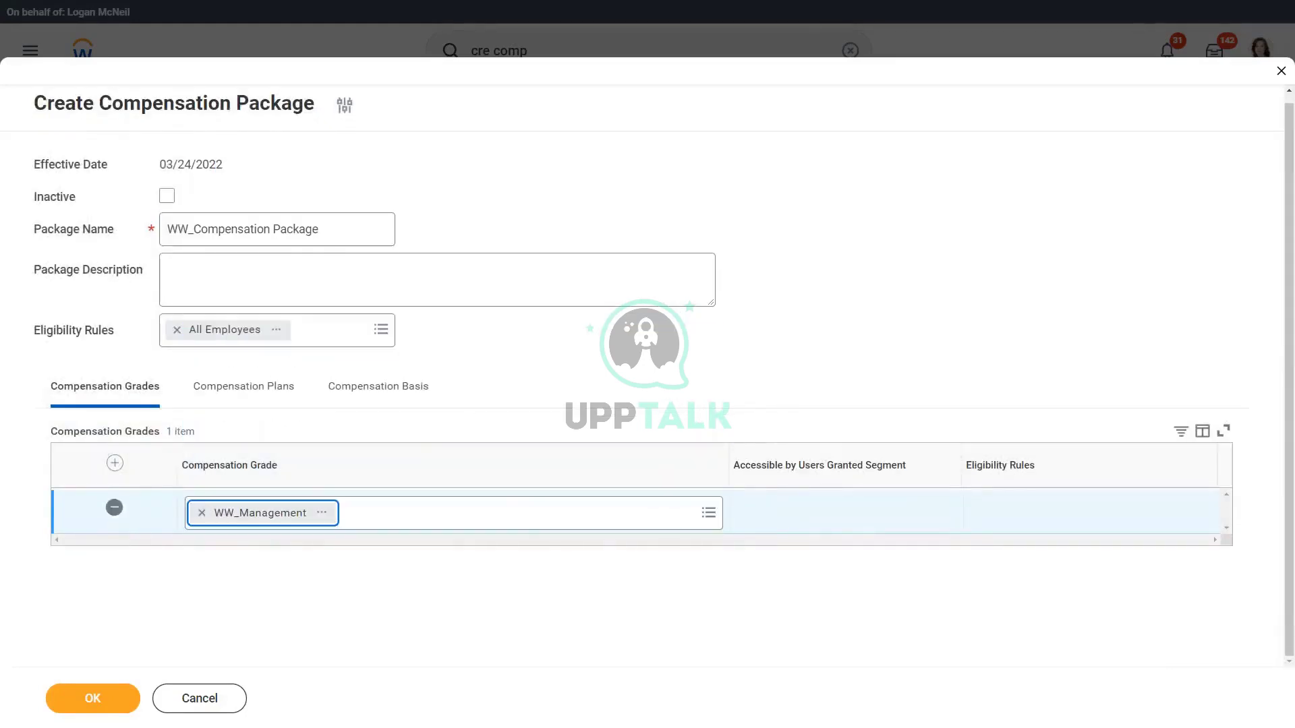
Add the WW_Non Managers compensation grade to the package in a second grade row.
{"action": "left_click", "coordinate": [115, 464]}
{"action": "left_click", "coordinate": [234, 514]}
{"action": "type", "text": "ww"}
{"action": "key", "text": "Return"}
{"action": "left_click", "coordinate": [258, 480]}
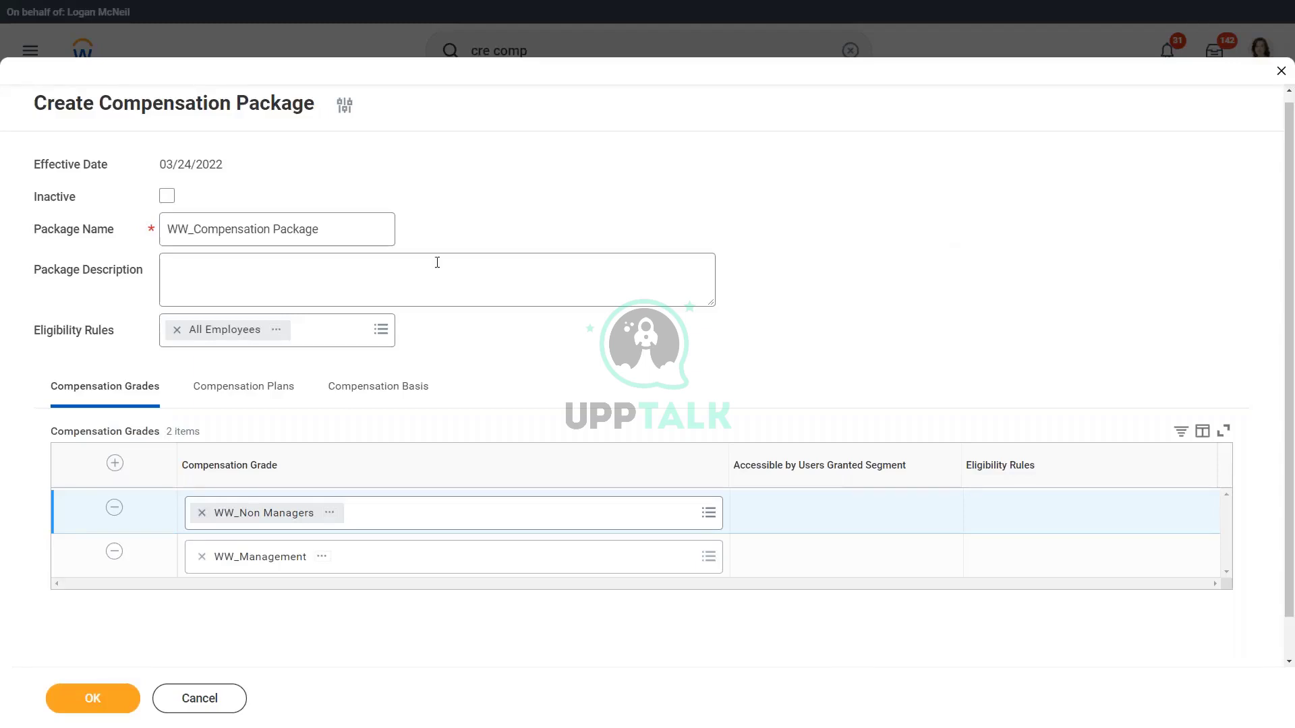
{"action": "left_click", "coordinate": [318, 219]}
{"action": "left_click", "coordinate": [604, 198]}
Add two compensation plan rows to the package and assign WW_Salary Plan to the first.
{"action": "left_click", "coordinate": [252, 394]}
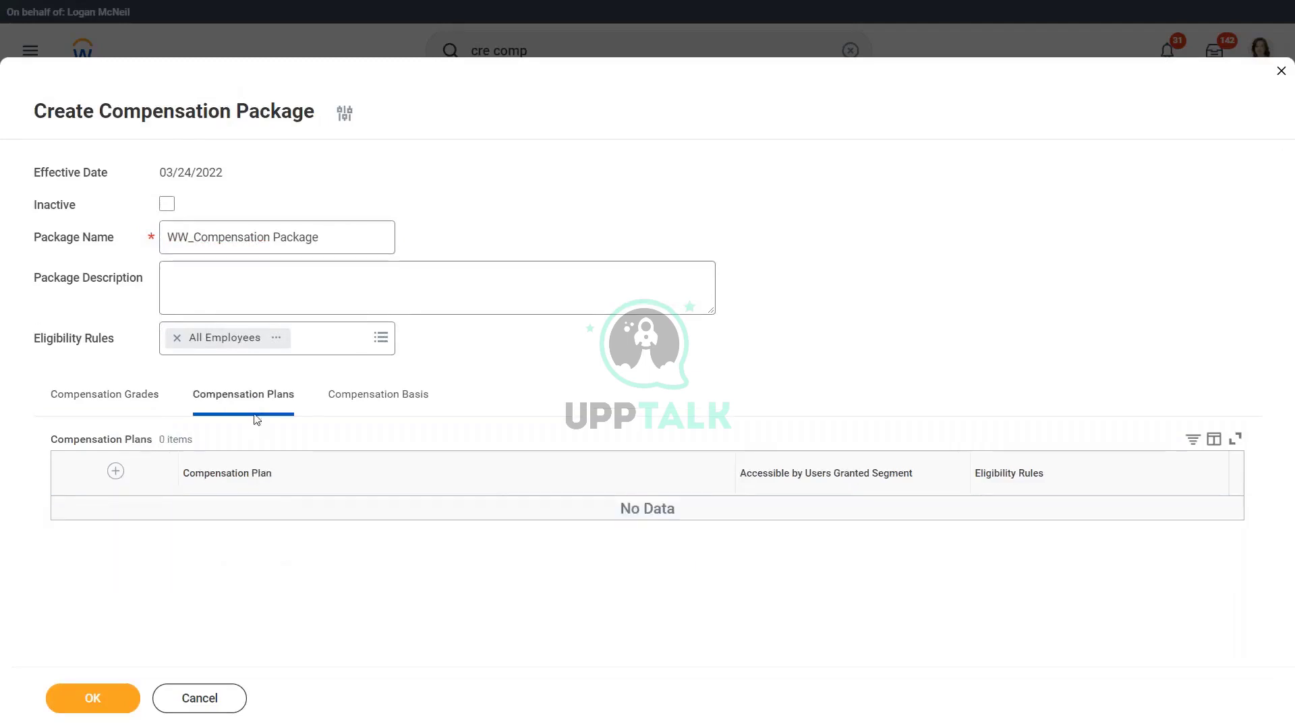
{"action": "left_click", "coordinate": [116, 471]}
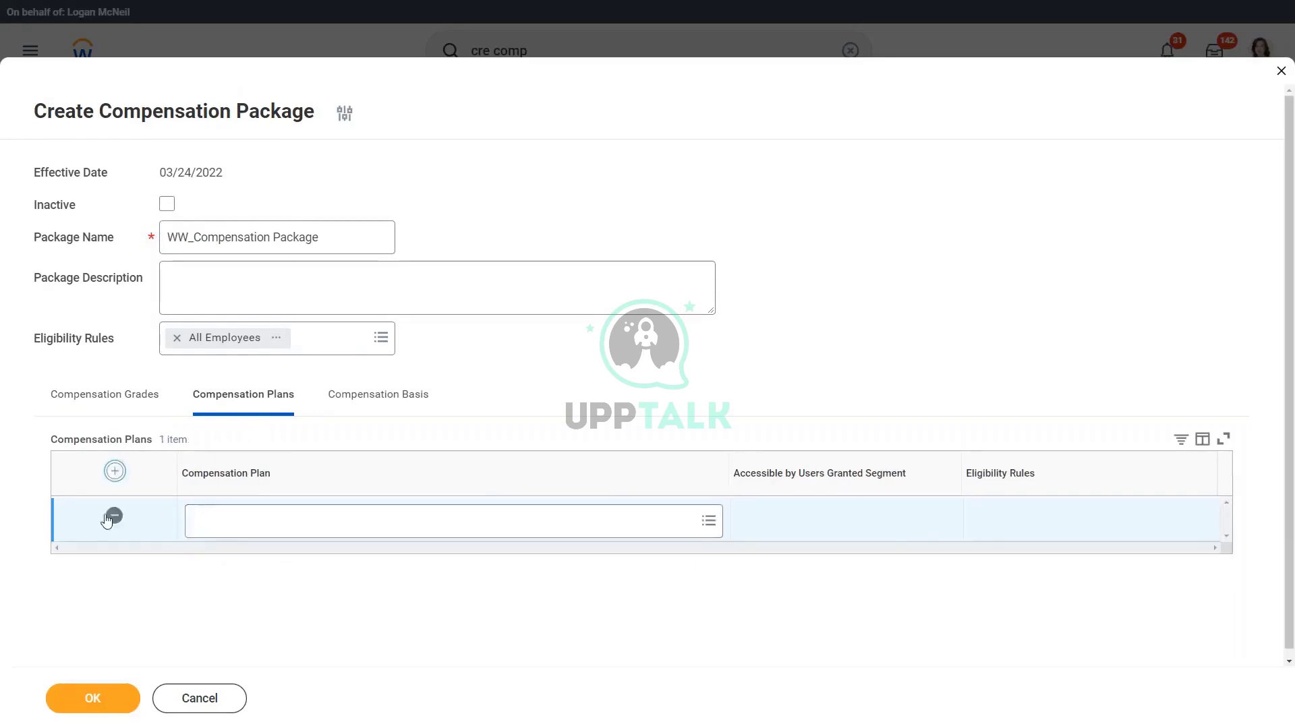
{"action": "left_click", "coordinate": [116, 471]}
{"action": "left_click", "coordinate": [236, 528]}
{"action": "type", "text": "ww salar"}
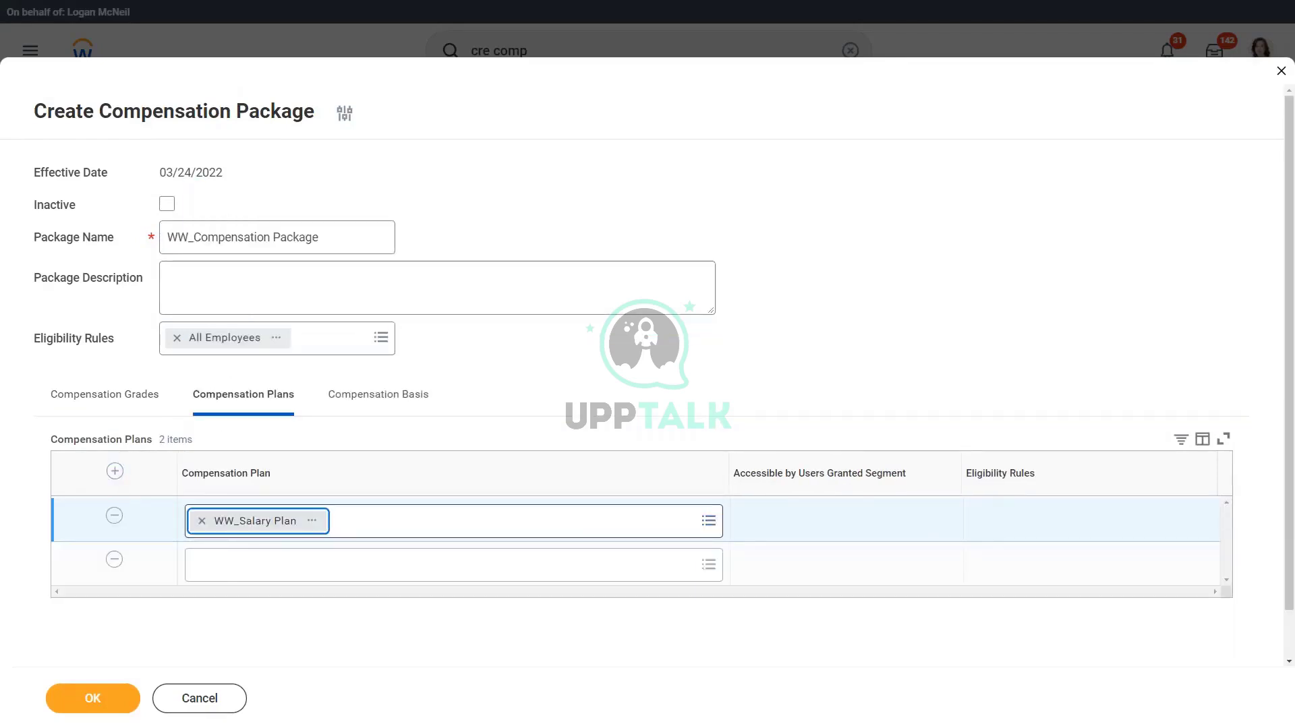
Assign the WW_Car Allowance plan to the second compensation plan row and check the package's grades and plans.
{"action": "left_click", "coordinate": [229, 571]}
{"action": "type", "text": "ww car all"}
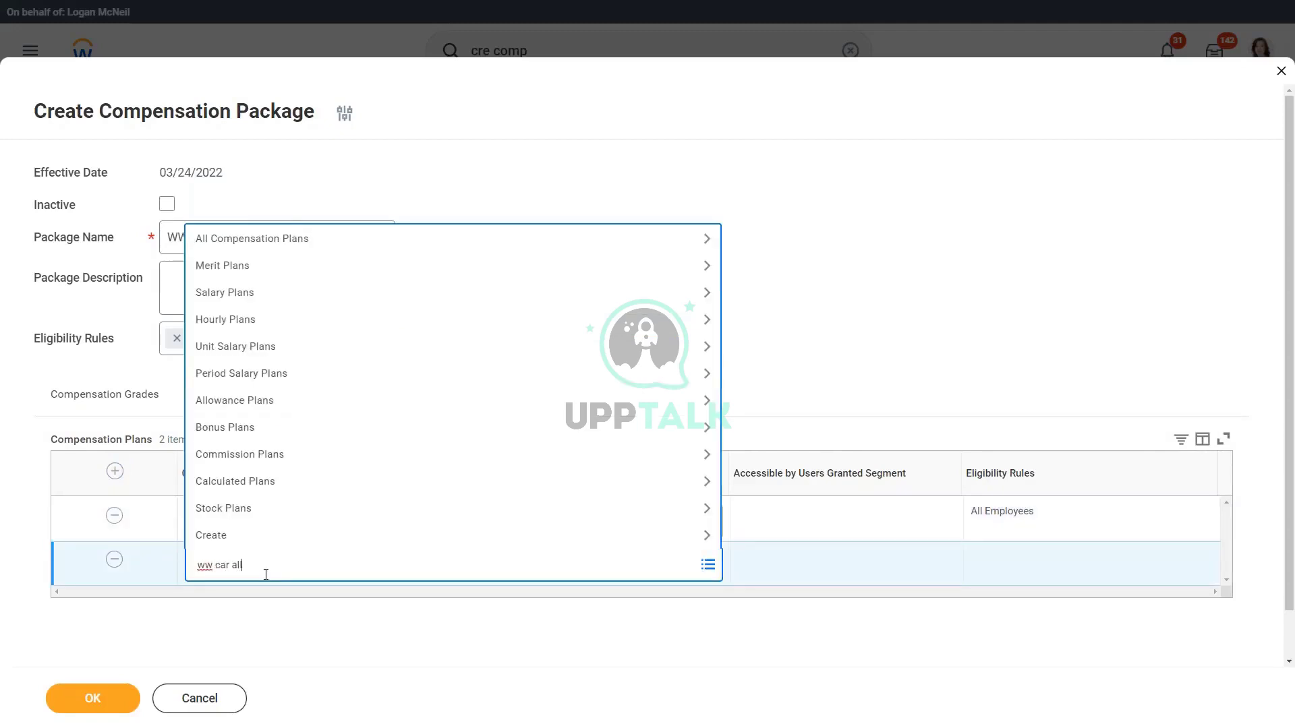
{"action": "key", "text": "Return"}
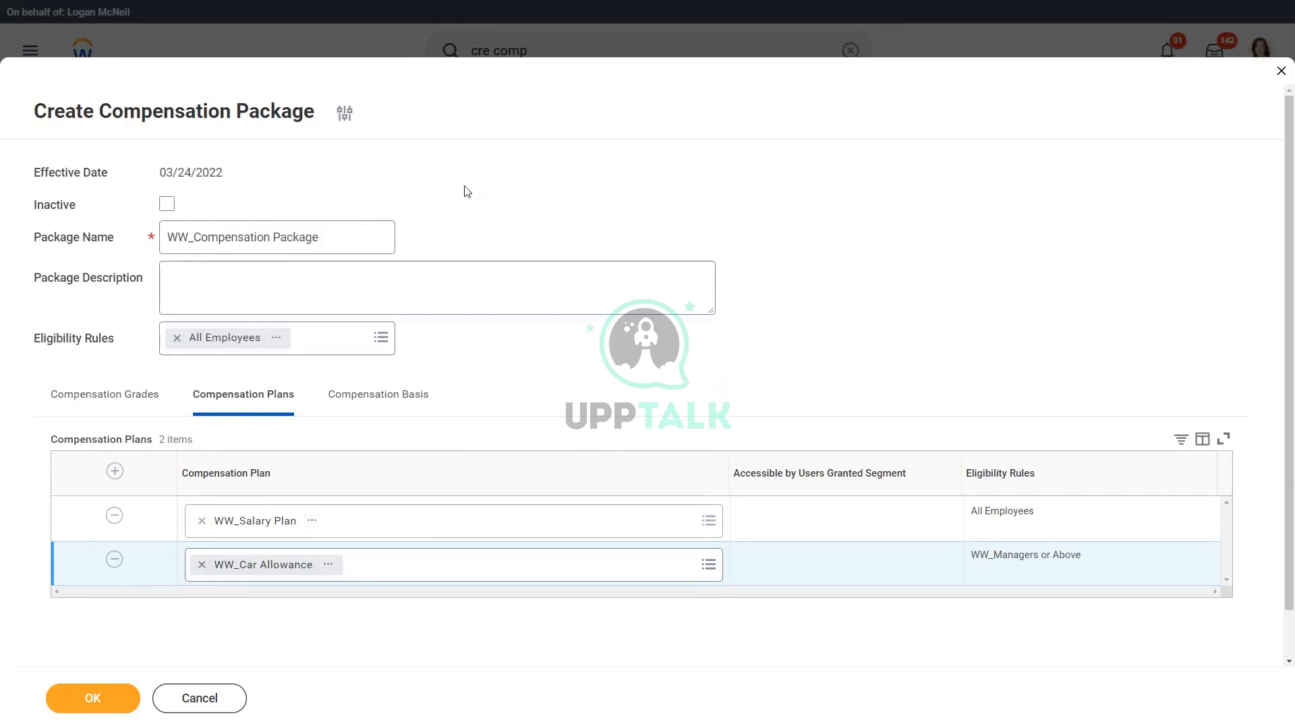
{"action": "left_click", "coordinate": [118, 403]}
{"action": "left_click", "coordinate": [247, 397]}
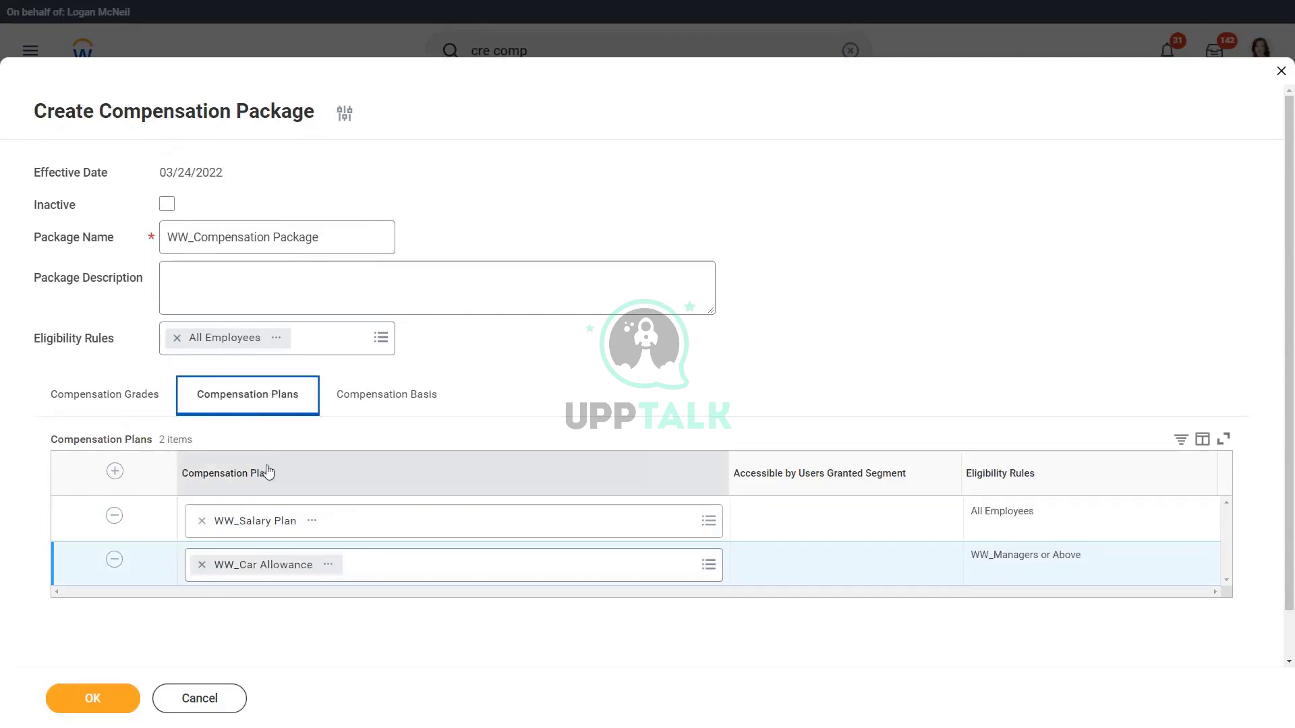